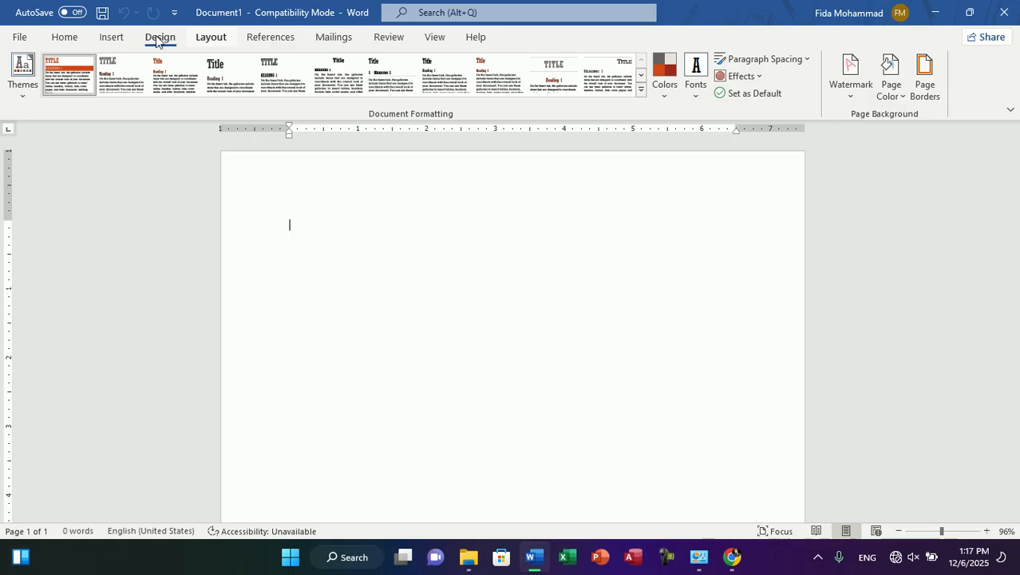
pyautogui.click(204, 39)
pyautogui.click(163, 36)
pyautogui.click(198, 38)
pyautogui.click(159, 38)
pyautogui.click(209, 38)
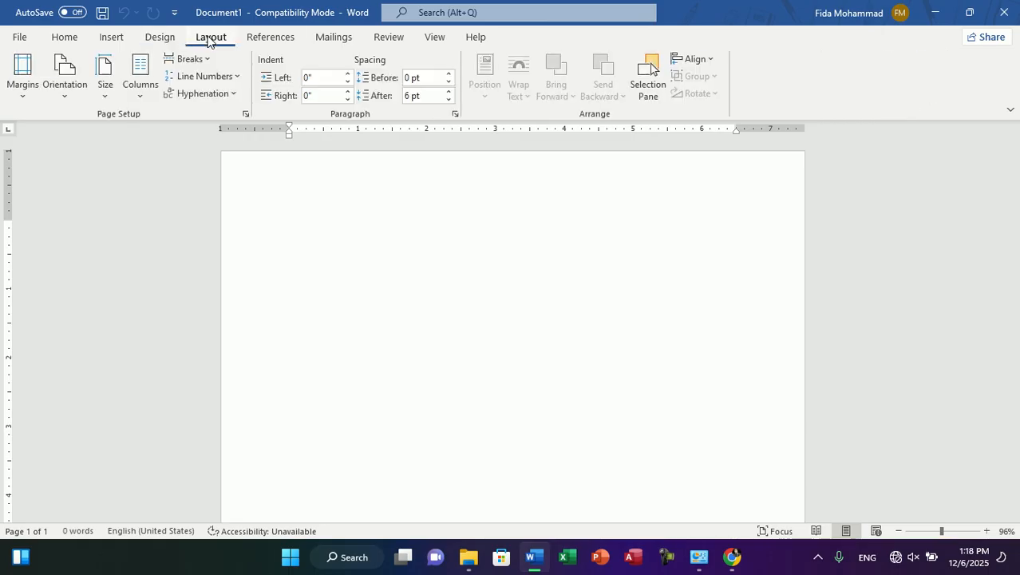
pyautogui.click(156, 37)
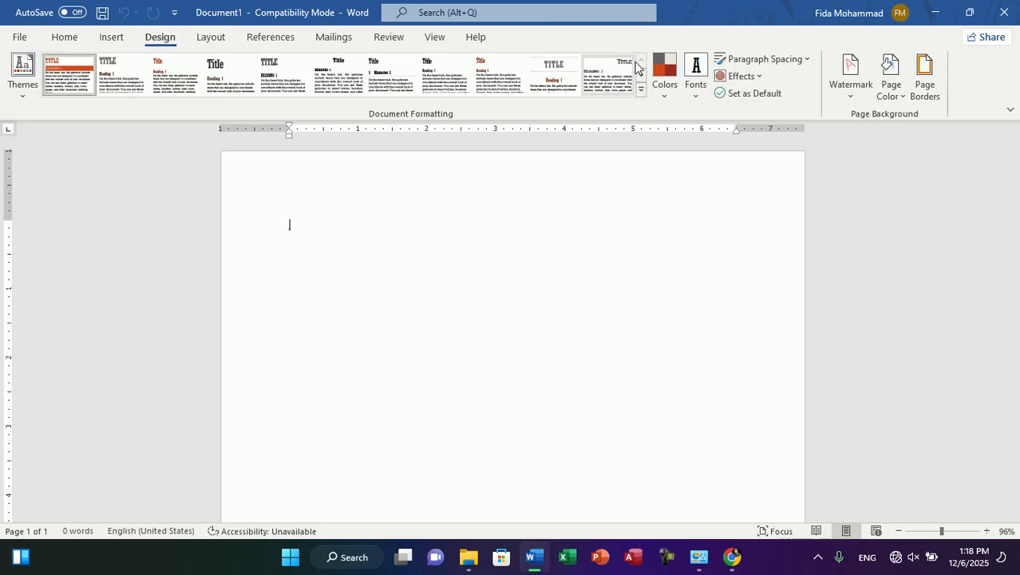
pyautogui.click(641, 89)
pyautogui.click(687, 115)
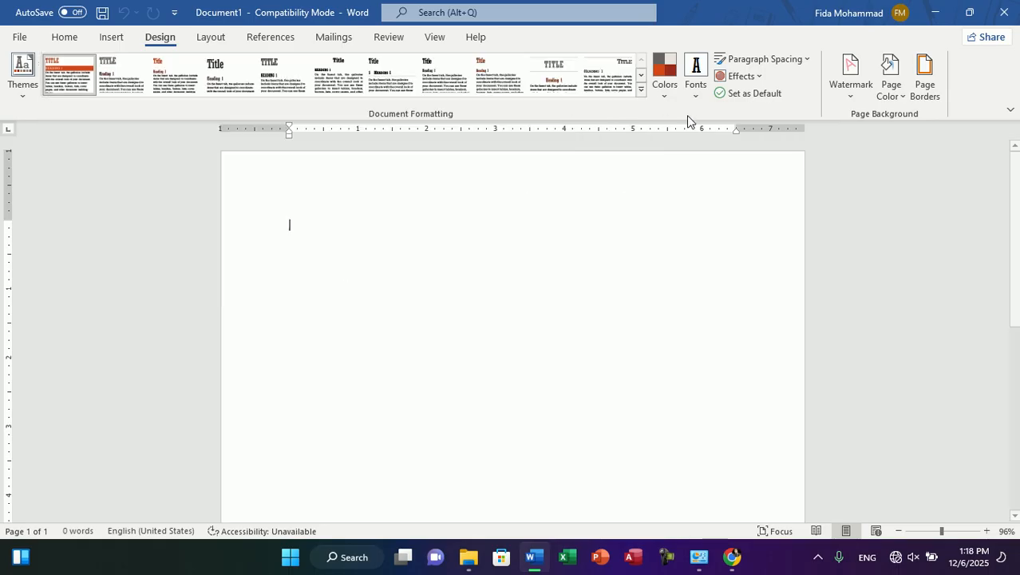
pyautogui.click(111, 39)
pyautogui.click(58, 38)
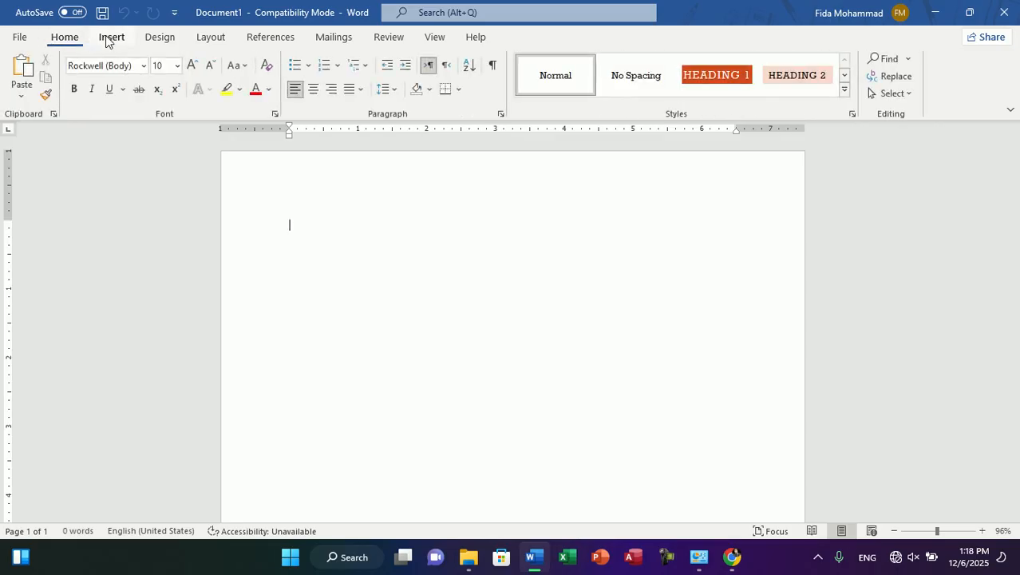
pyautogui.click(110, 38)
pyautogui.click(77, 37)
pyautogui.click(104, 40)
pyautogui.click(75, 38)
pyautogui.click(107, 39)
pyautogui.click(70, 38)
pyautogui.click(109, 38)
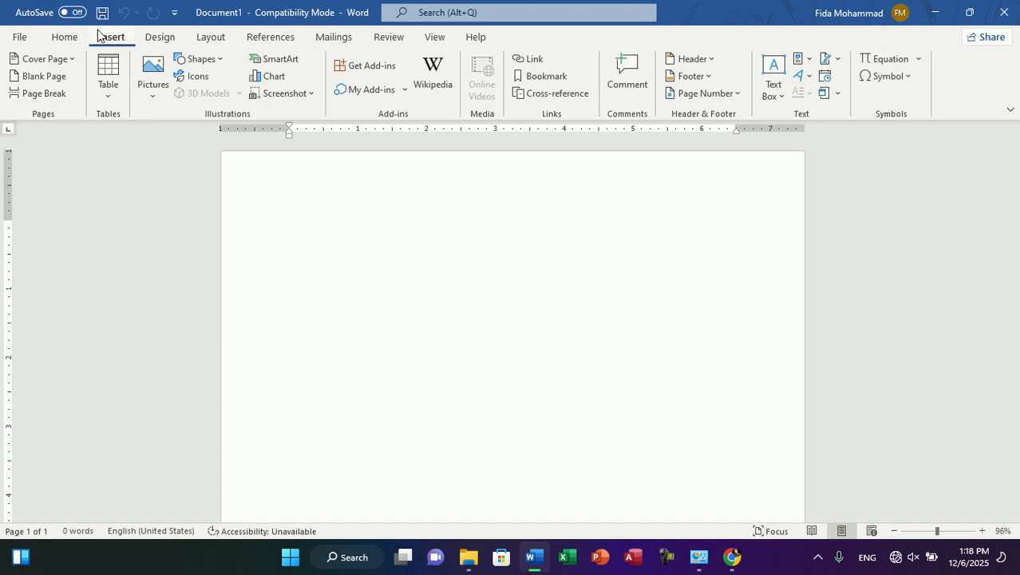
pyautogui.click(74, 37)
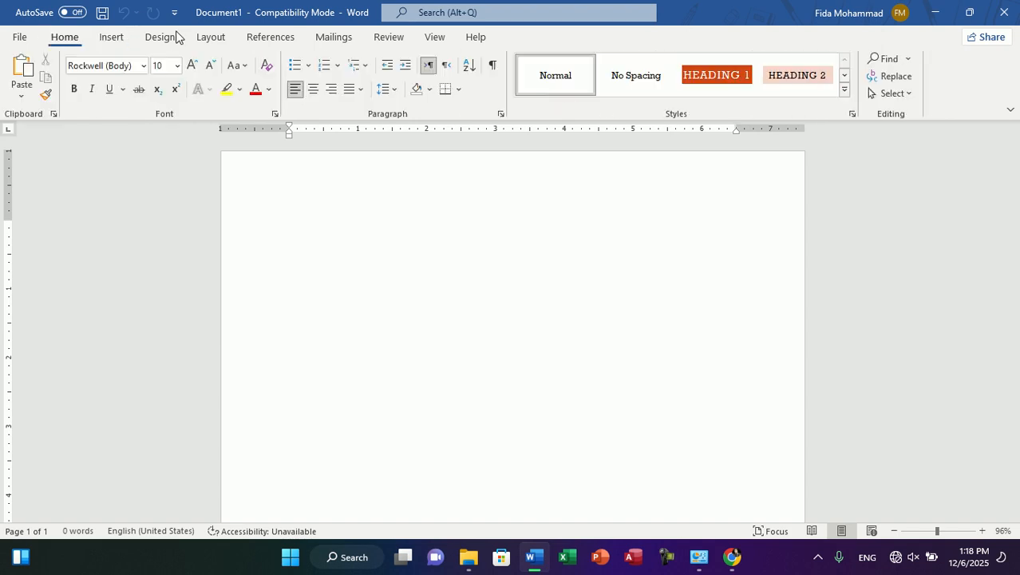
# Browse the built-in cover page designs from Austin through Whisp without inserting one
pyautogui.click(111, 39)
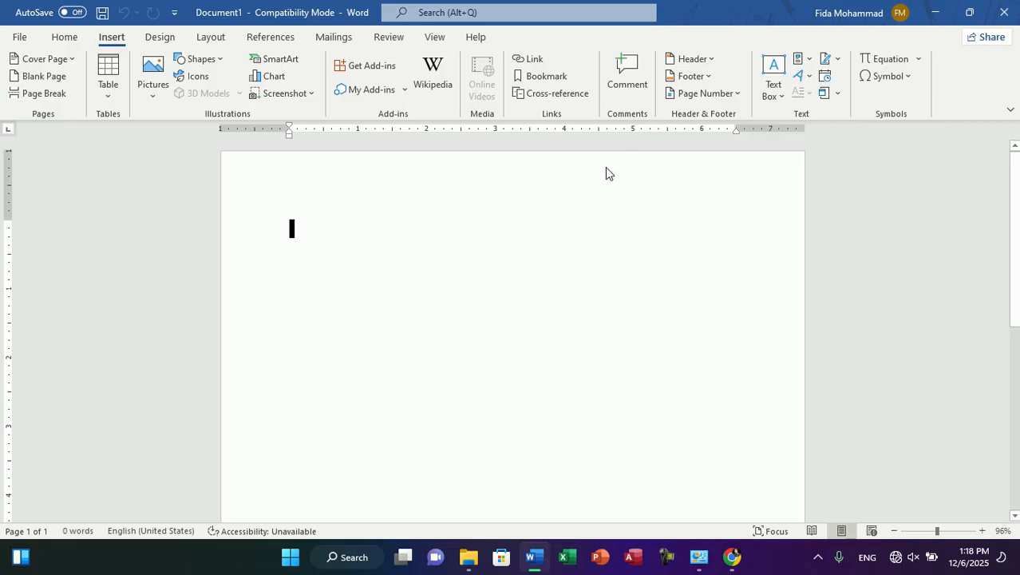
pyautogui.click(64, 62)
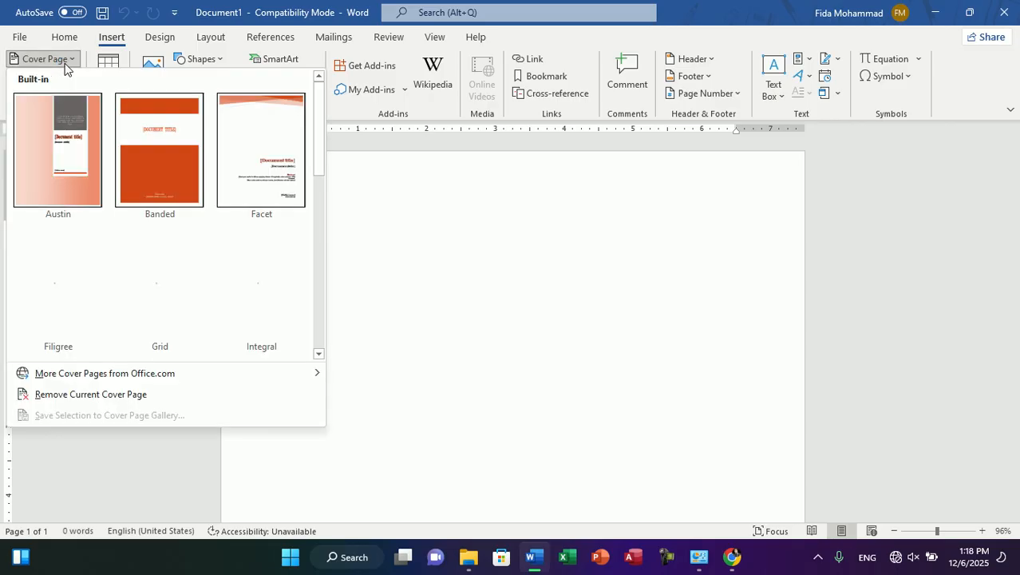
pyautogui.moveTo(319, 130)
pyautogui.mouseDown()
pyautogui.moveTo(319, 290)
pyautogui.moveTo(329, 178)
pyautogui.moveTo(307, 118)
pyautogui.mouseUp()
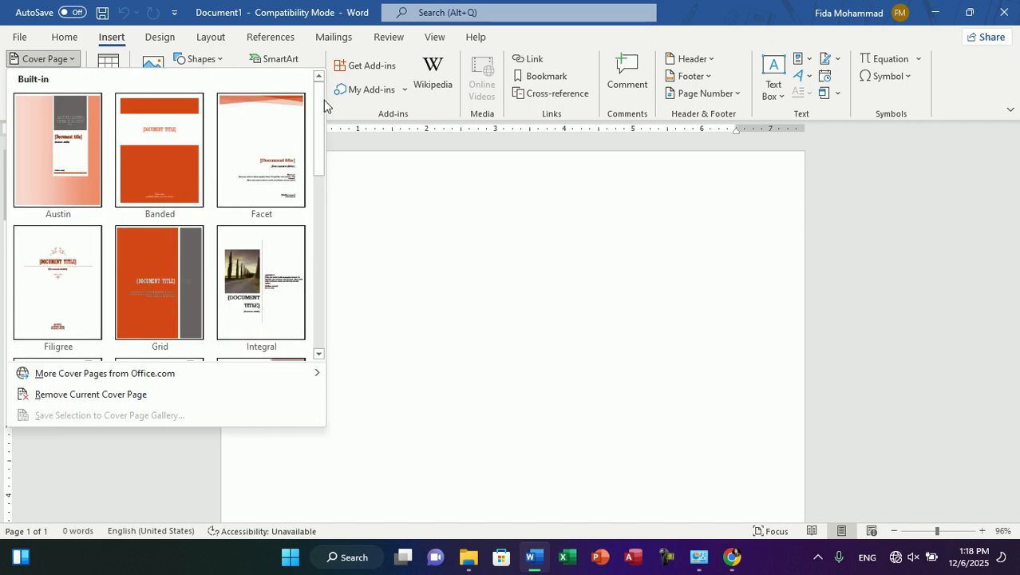
pyautogui.moveTo(323, 145); pyautogui.dragTo(332, 114)
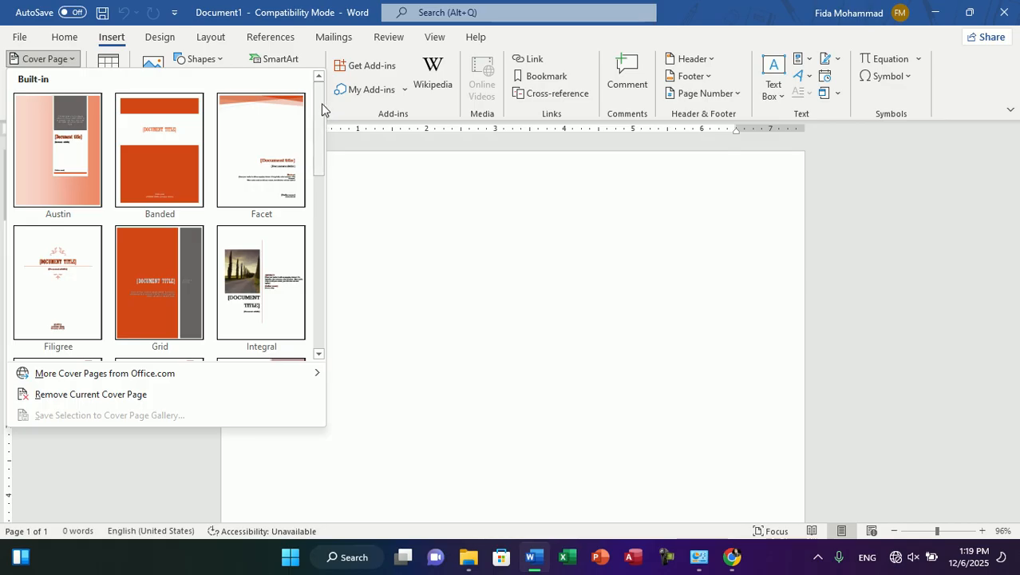
pyautogui.scroll(-1, 319, 114)
pyautogui.moveTo(318, 114); pyautogui.dragTo(339, 98)
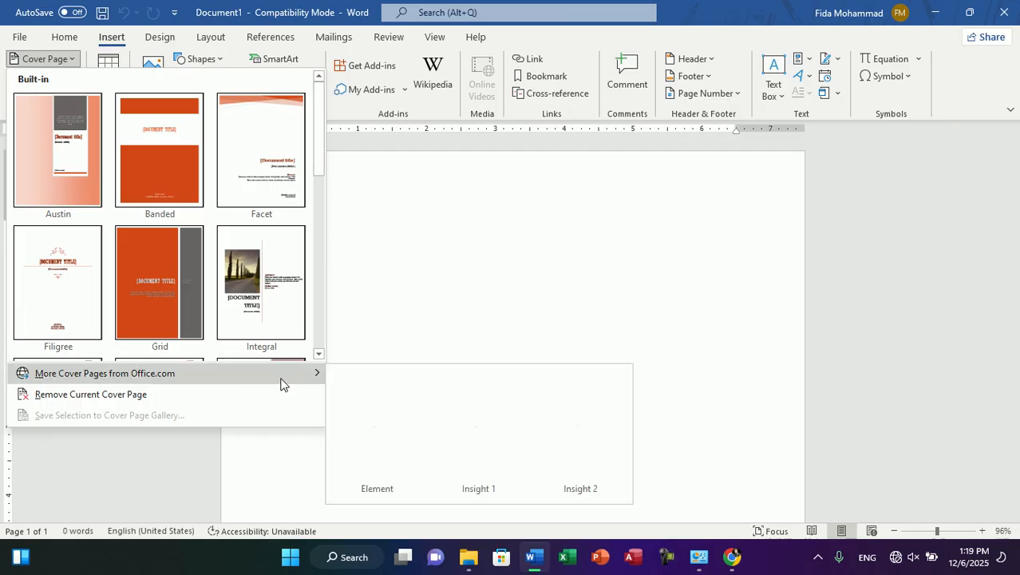
pyautogui.moveTo(326, 146); pyautogui.dragTo(327, 321)
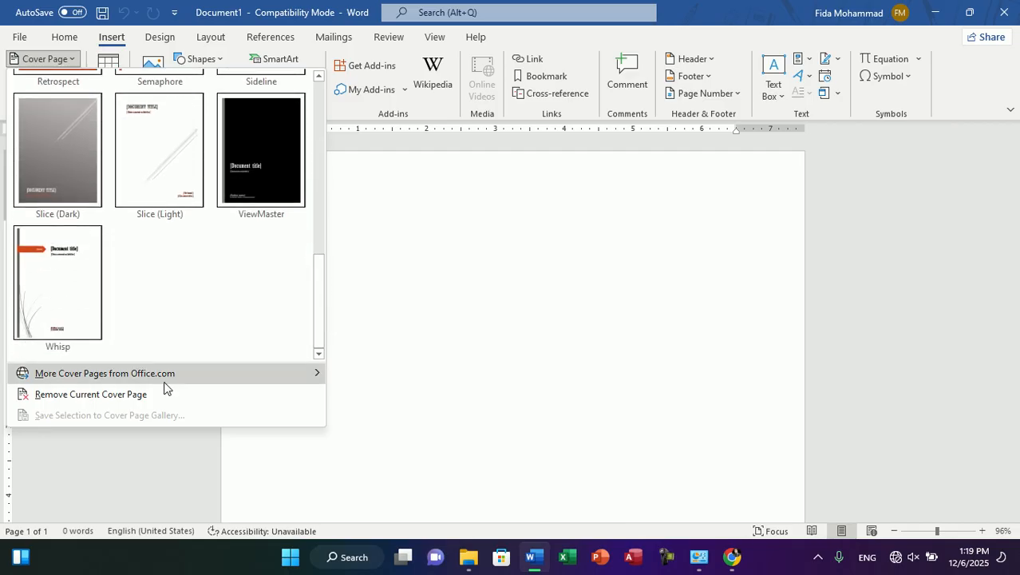
pyautogui.moveTo(121, 377)
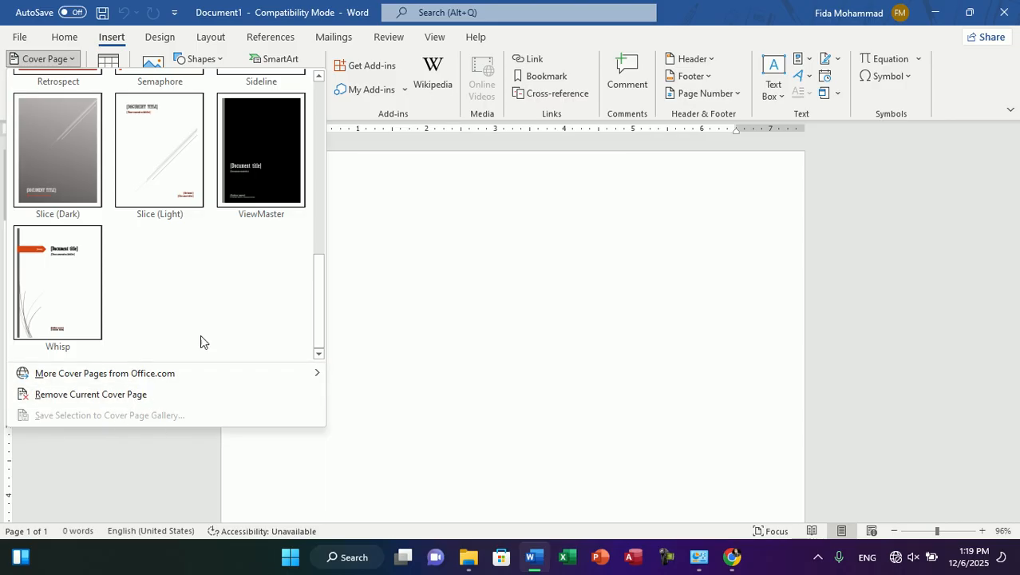
pyautogui.moveTo(316, 280); pyautogui.dragTo(328, 148)
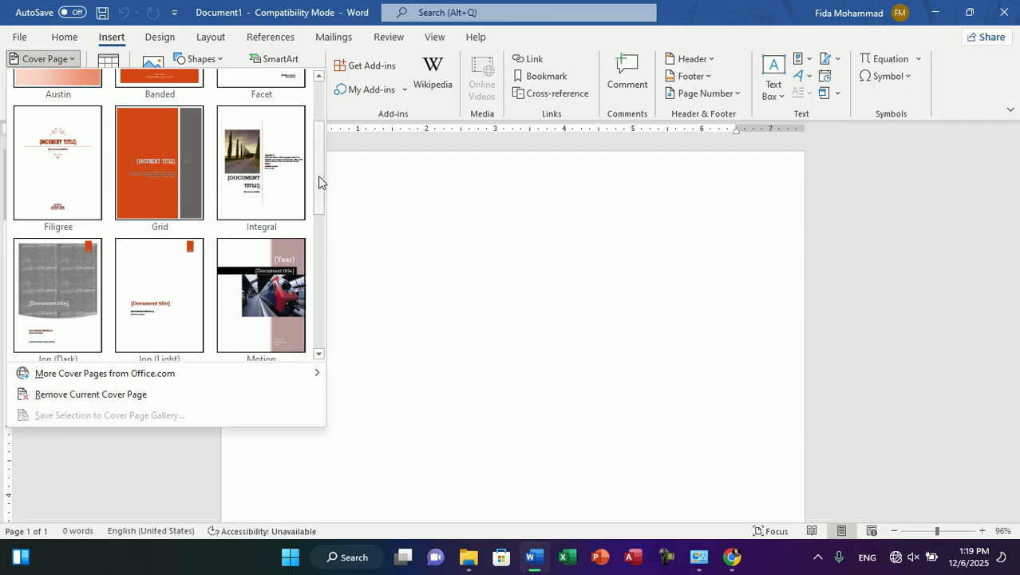
pyautogui.moveTo(318, 176); pyautogui.dragTo(331, 99)
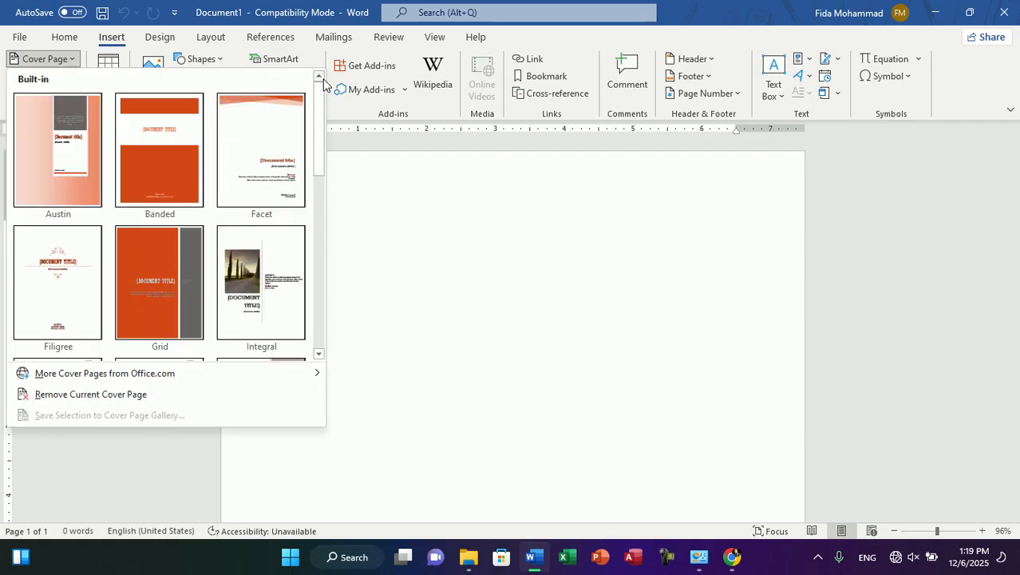
pyautogui.moveTo(321, 91)
pyautogui.mouseDown()
pyautogui.moveTo(317, 128)
pyautogui.moveTo(321, 80)
pyautogui.mouseUp()
pyautogui.click(348, 108)
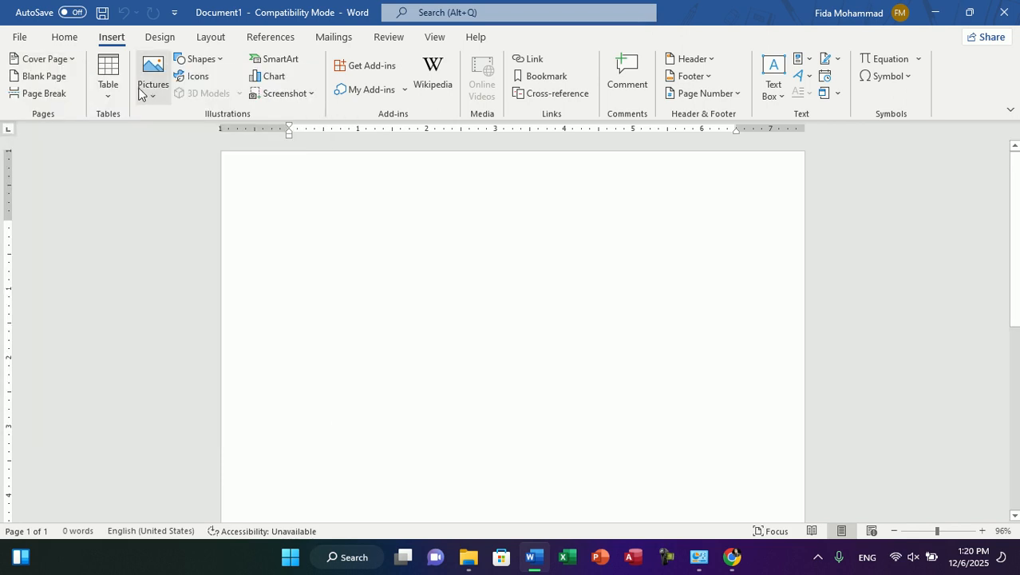
pyautogui.click(68, 61)
pyautogui.click(69, 62)
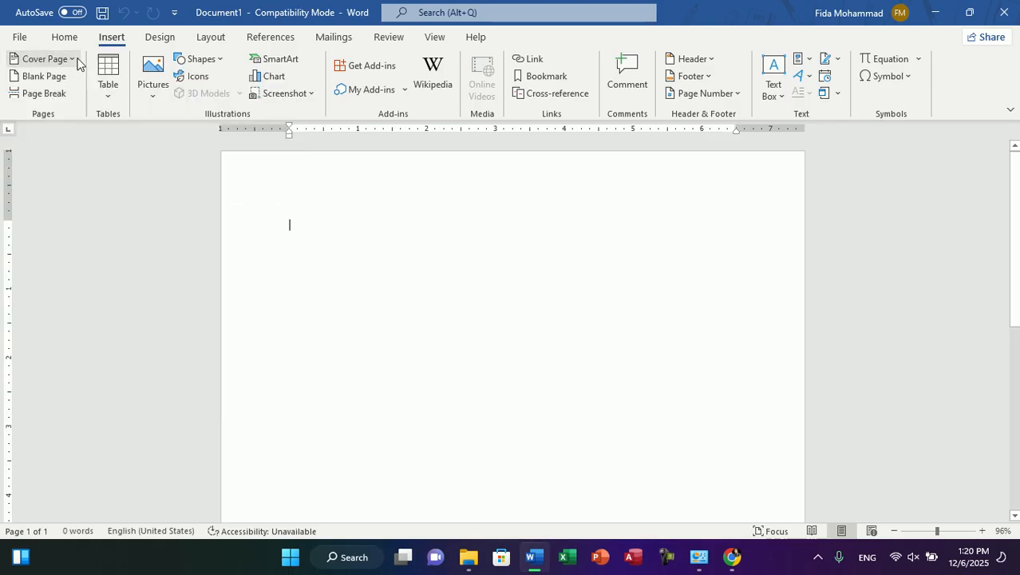
pyautogui.click(108, 80)
pyautogui.click(108, 80)
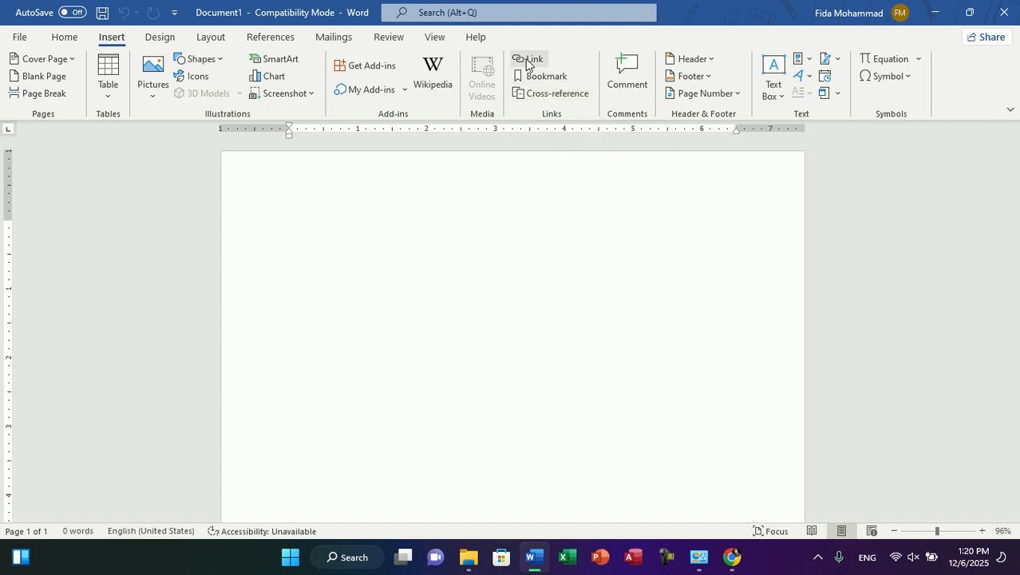
# View the Cross-reference and Insert Hyperlink dialogs, closing each without inserting anything
pyautogui.click(541, 96)
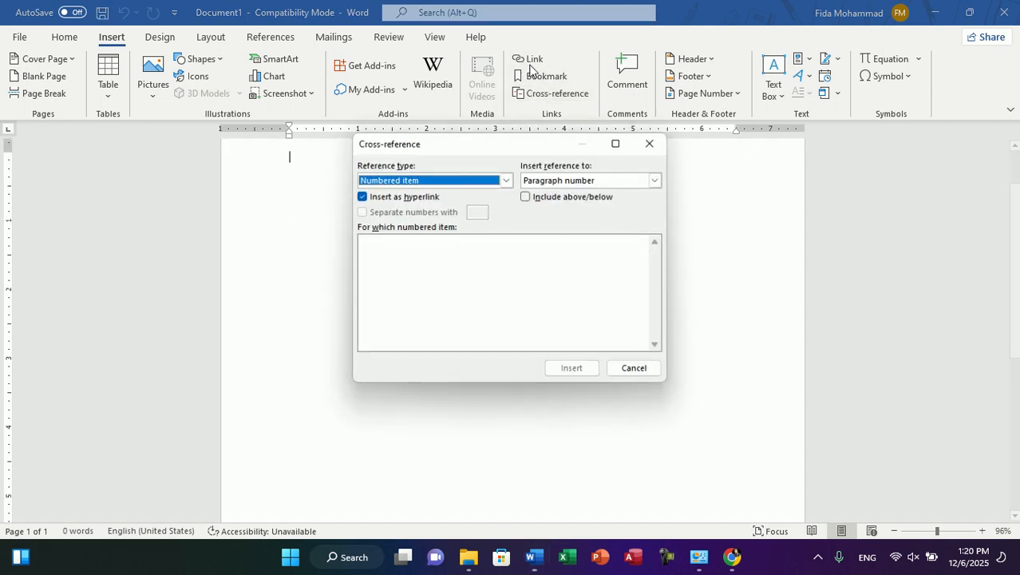
pyautogui.click(653, 142)
pyautogui.click(529, 56)
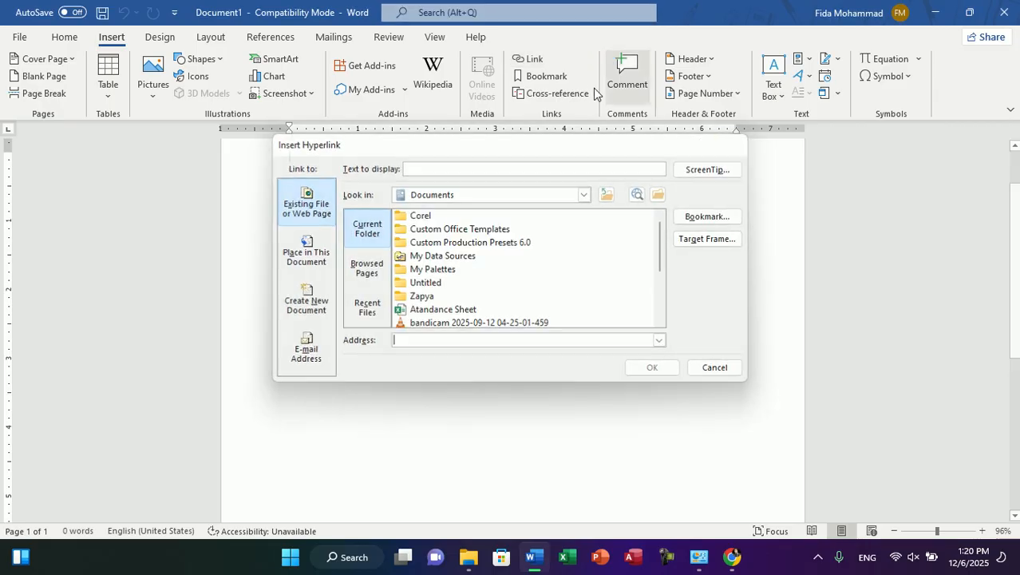
pyautogui.click(732, 144)
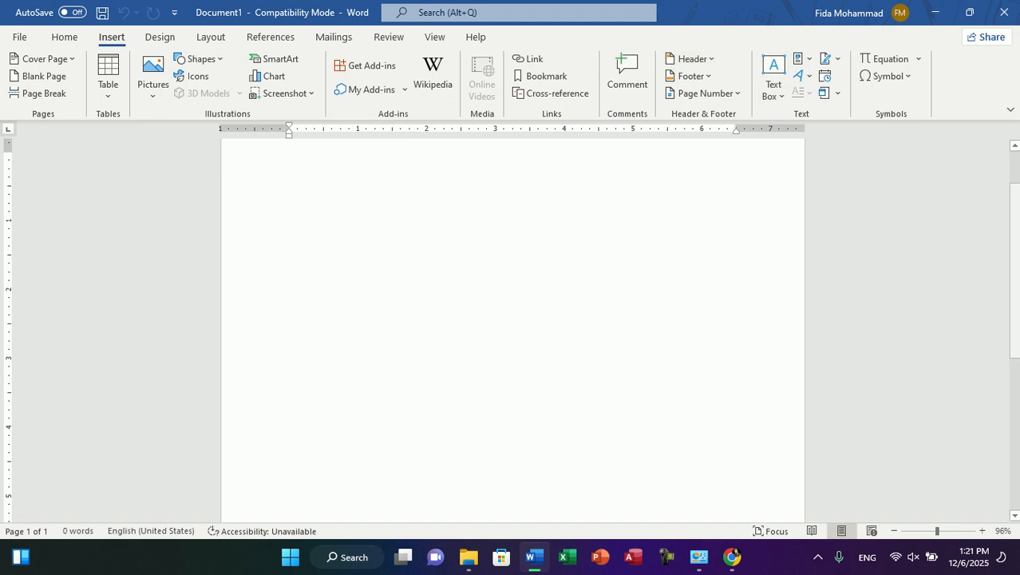
pyautogui.scroll(1, 506, 185)
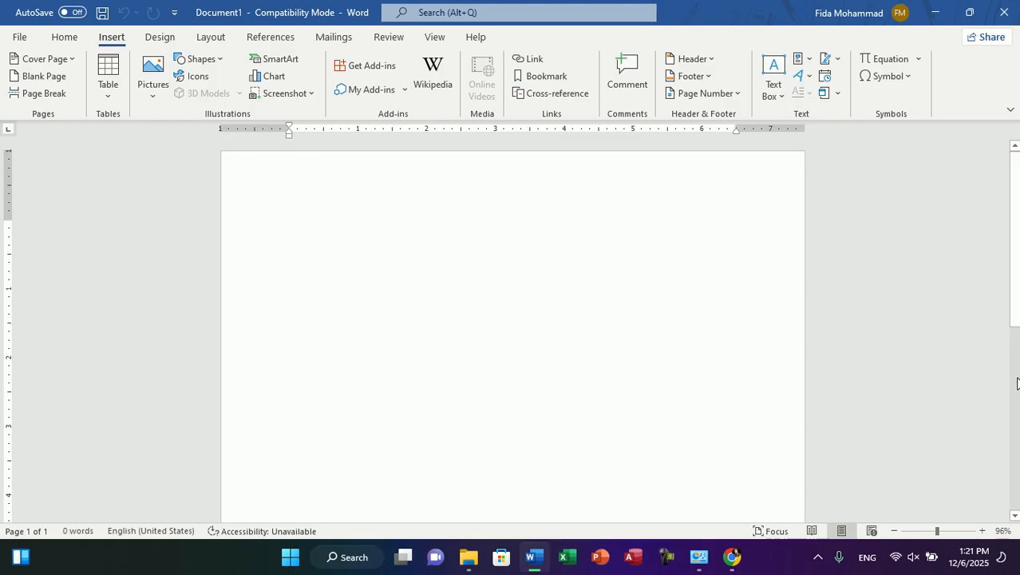
pyautogui.click(1016, 471)
pyautogui.click(1015, 510)
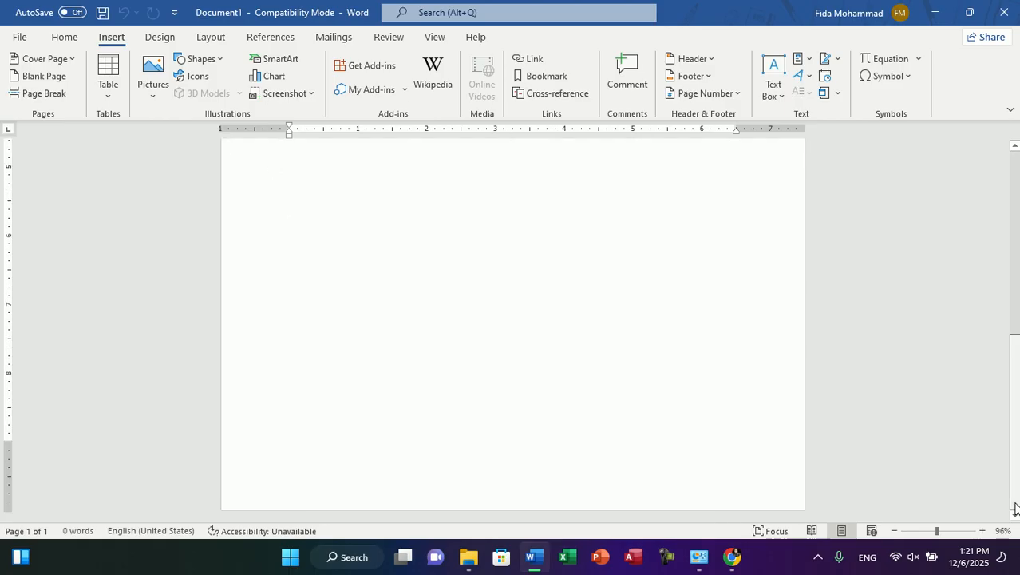
pyautogui.moveTo(1016, 510); pyautogui.dragTo(1019, 243)
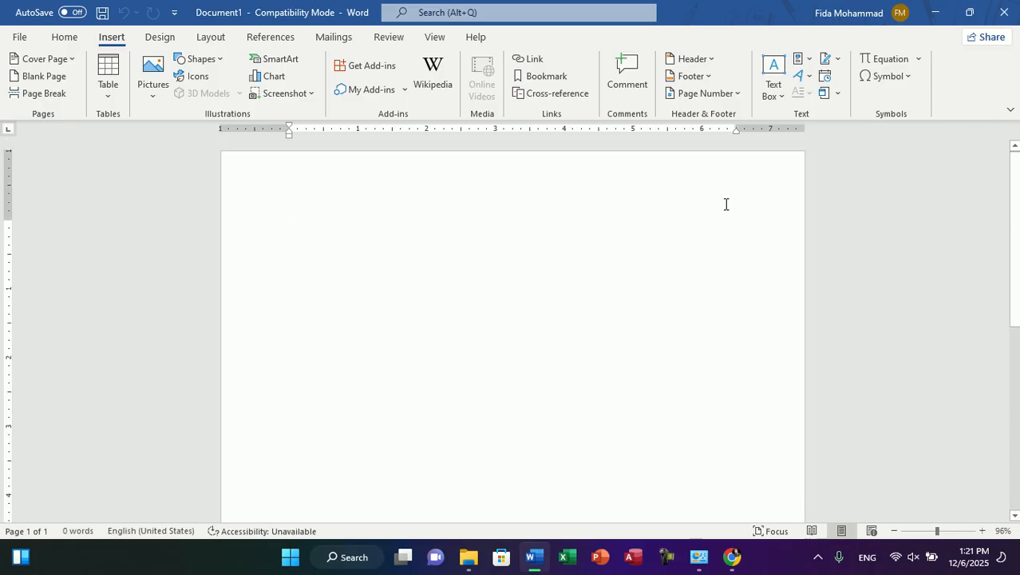
# Insert a centred page number at the top of the page using the Plain Number 2 style
pyautogui.click(722, 94)
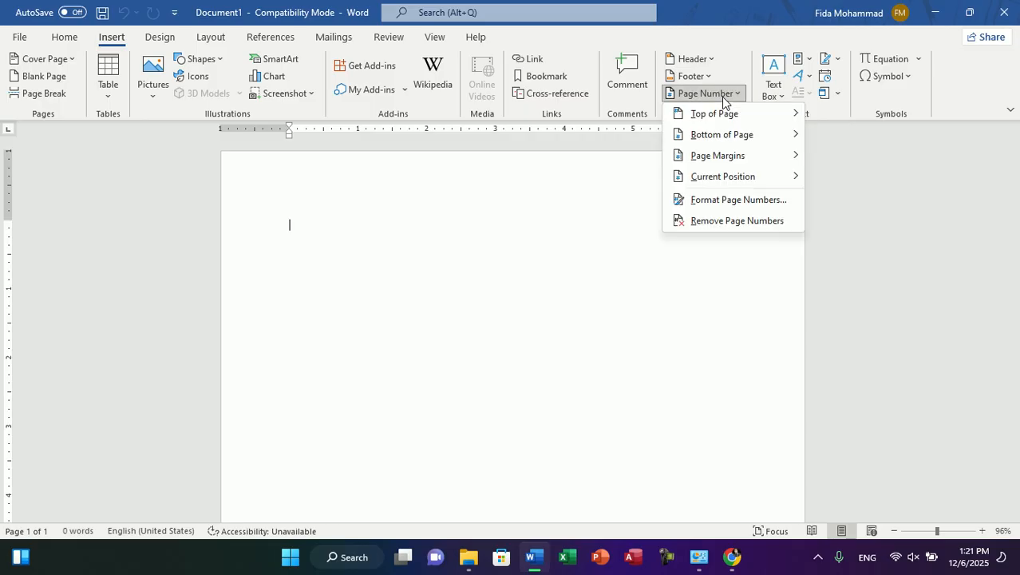
pyautogui.click(724, 97)
pyautogui.click(724, 97)
pyautogui.click(723, 98)
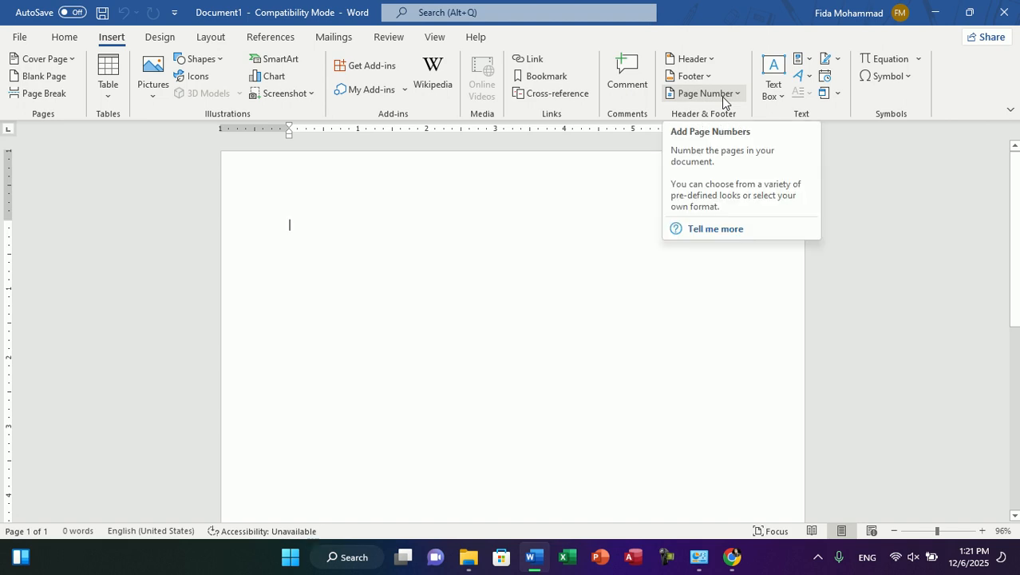
pyautogui.click(724, 98)
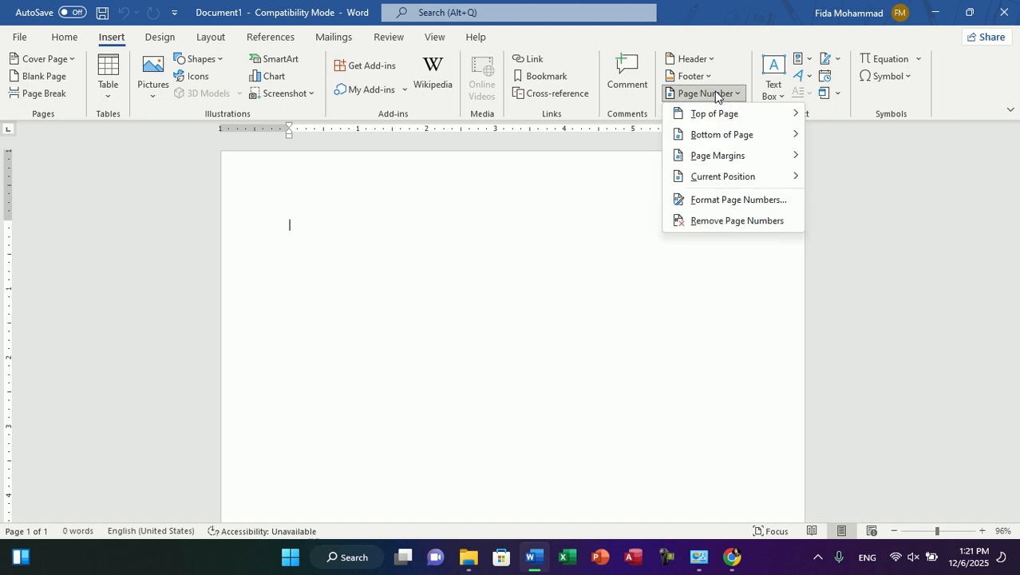
pyautogui.moveTo(719, 114)
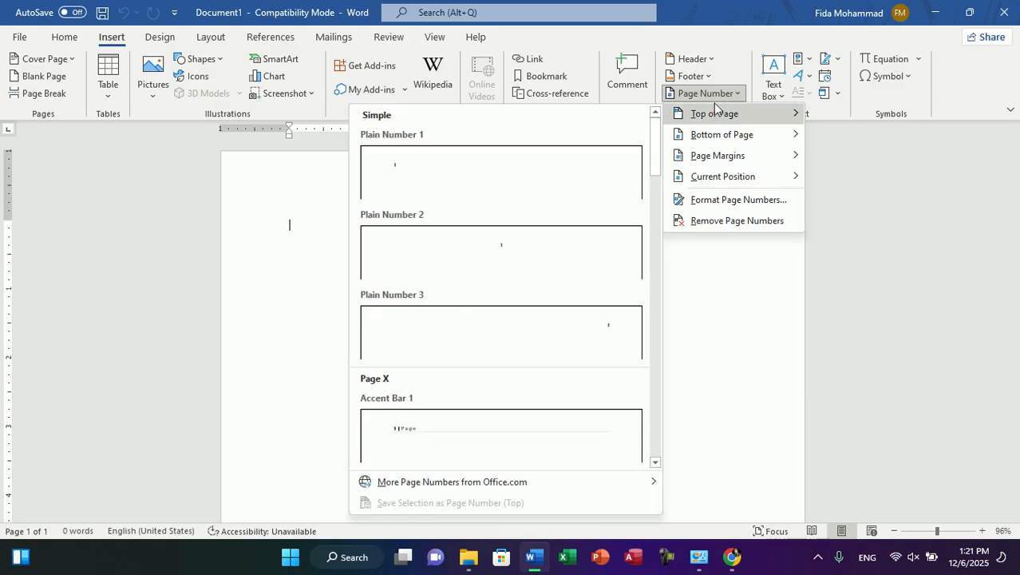
pyautogui.click(709, 92)
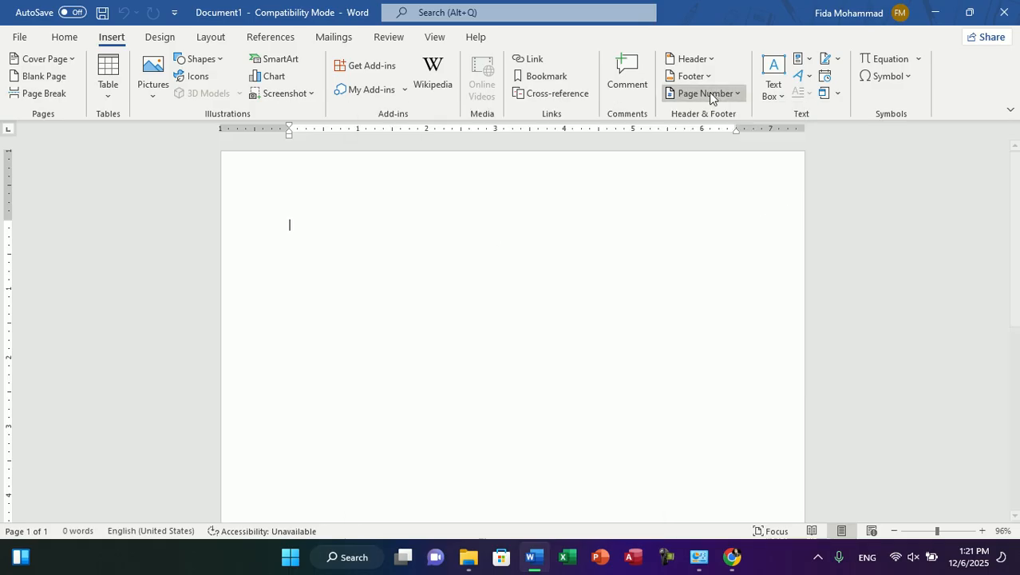
pyautogui.click(709, 93)
pyautogui.moveTo(718, 114)
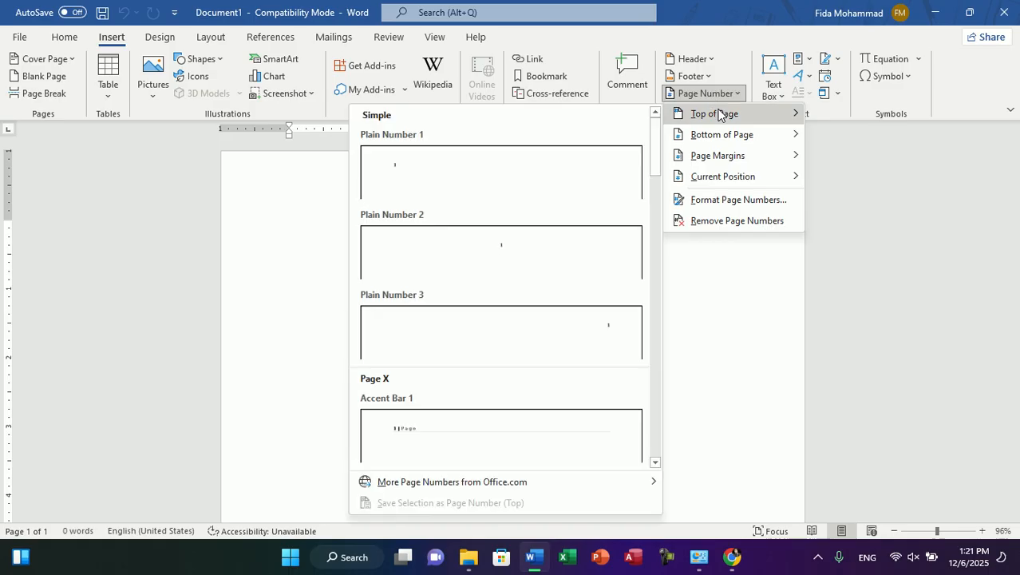
pyautogui.click(546, 252)
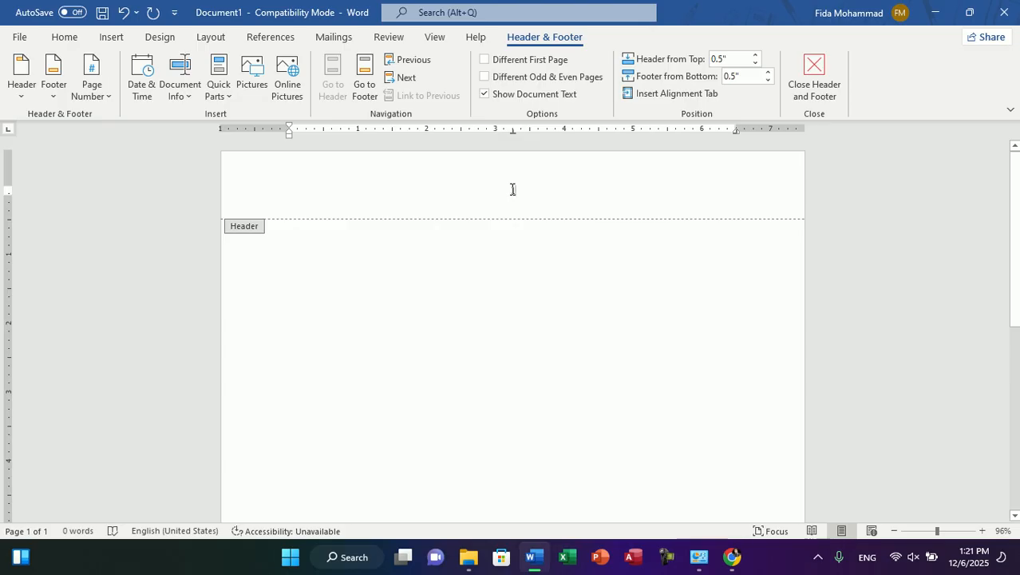
# Change the header page number's format to A, B, C
pyautogui.click(107, 96)
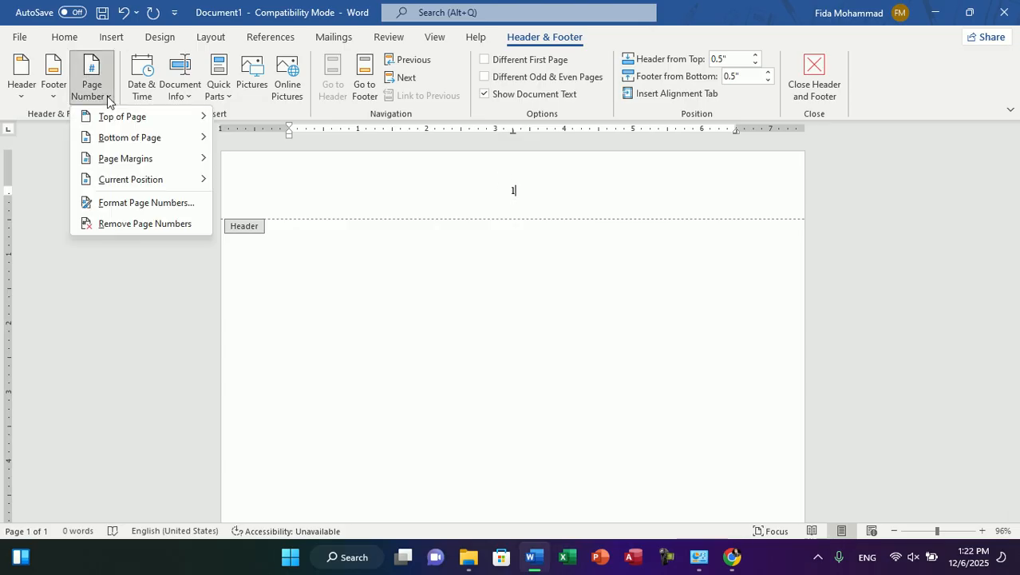
pyautogui.click(136, 204)
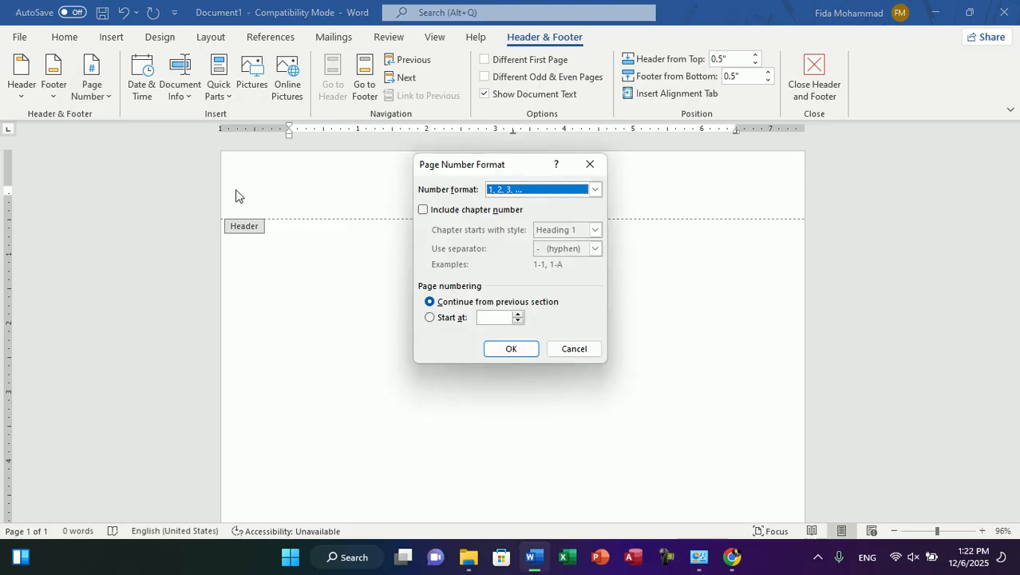
pyautogui.click(578, 194)
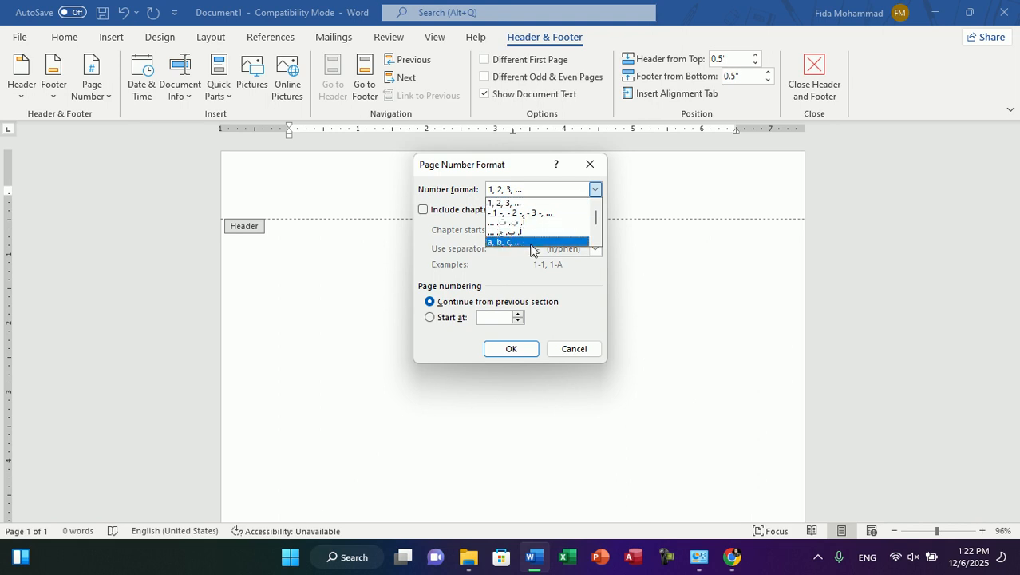
pyautogui.click(596, 240)
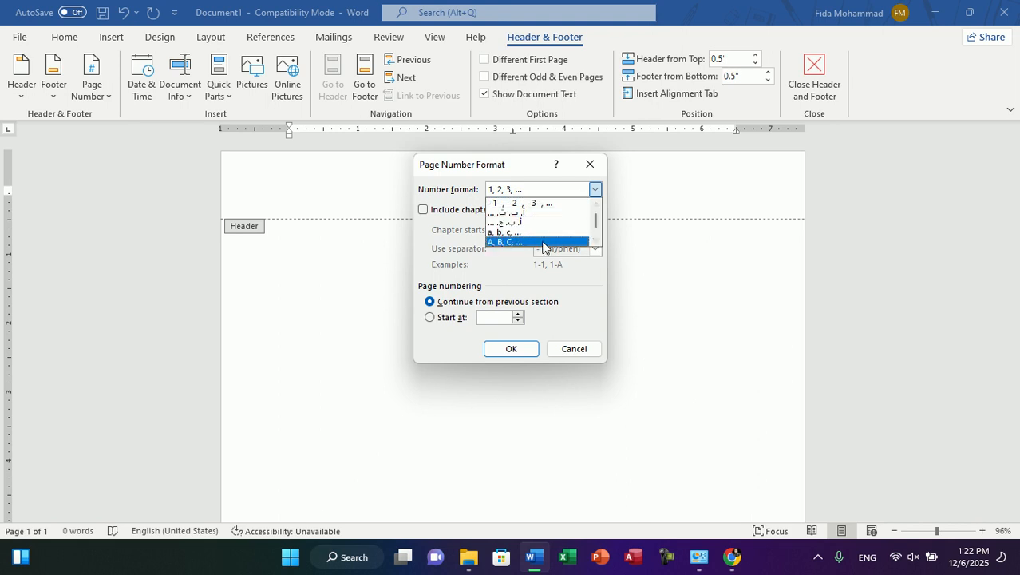
pyautogui.click(544, 243)
pyautogui.click(511, 349)
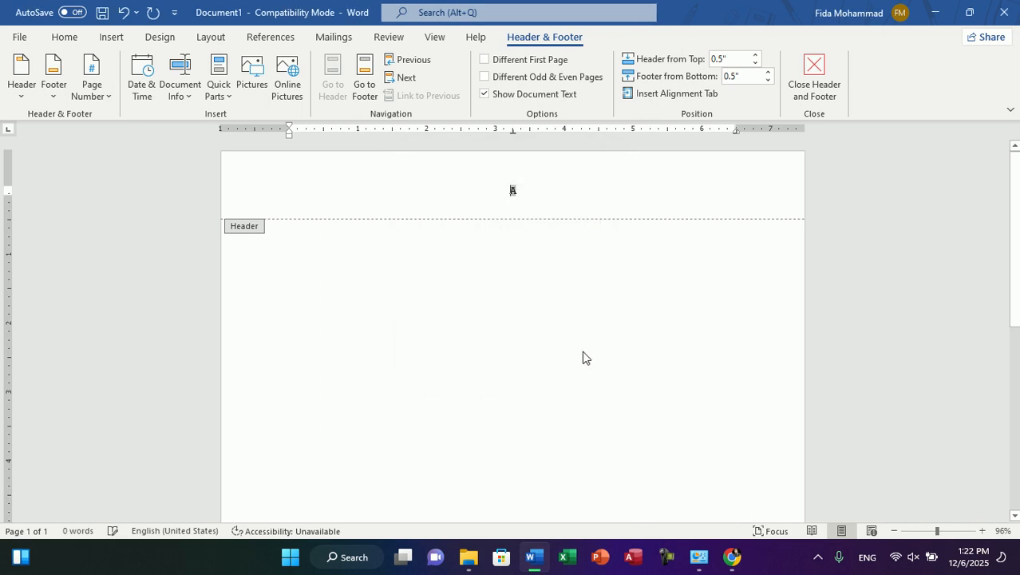
# Return to the document body and add blank lines until the document extends to a fifth page
pyautogui.doubleClick(582, 351)
pyautogui.press('Return')
pyautogui.press('Return')
pyautogui.press('Return')
pyautogui.press('Return')
pyautogui.press('Return')
pyautogui.press('Return')
pyautogui.press('Return')
pyautogui.press('Return')
pyautogui.press('Return')
pyautogui.press('Return')
pyautogui.press('Return')
pyautogui.press('Return')
pyautogui.press('Return')
pyautogui.press('Return')
pyautogui.press('Return')
pyautogui.press('Return')
pyautogui.press('Return')
pyautogui.press('Return')
pyautogui.press('Return')
pyautogui.press('Return')
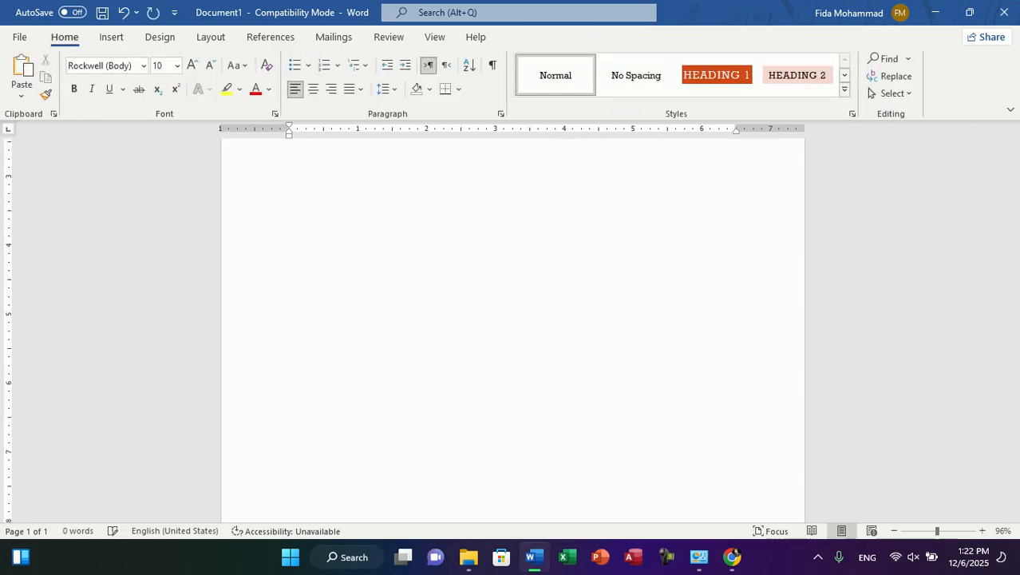
pyautogui.press('Return')
pyautogui.press('Return')
pyautogui.press('Return')
pyautogui.press('Return')
pyautogui.press('Return')
pyautogui.press('Return')
pyautogui.press('Return')
pyautogui.press('Return')
pyautogui.press('Return')
pyautogui.press('Return')
pyautogui.press('Return')
pyautogui.press('Return')
pyautogui.press('Return')
pyautogui.press('Return')
pyautogui.press('Return')
pyautogui.press('Return')
pyautogui.press('Return')
pyautogui.press('Return')
pyautogui.press('Return')
pyautogui.press('Return')
pyautogui.press('Return')
pyautogui.press('Return')
pyautogui.press('Return')
pyautogui.press('Return')
pyautogui.press('Return')
pyautogui.press('Return')
pyautogui.press('Return')
pyautogui.press('Return')
pyautogui.press('Return')
pyautogui.press('Return')
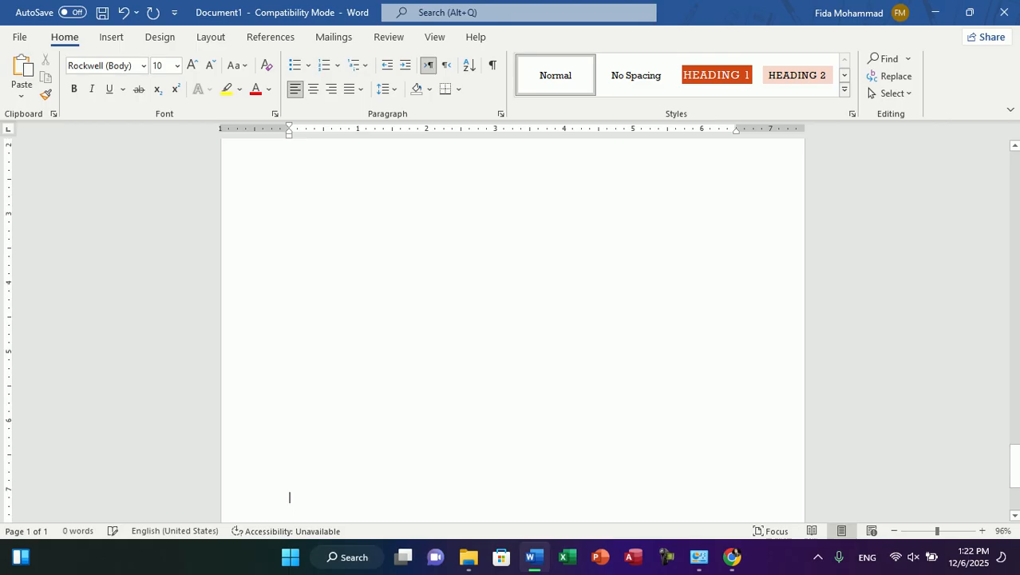
pyautogui.press('Return')
pyautogui.press('Return')
pyautogui.press('Return')
pyautogui.press('Return')
pyautogui.press('Return')
pyautogui.press('Return')
pyautogui.press('Return')
pyautogui.press('Return')
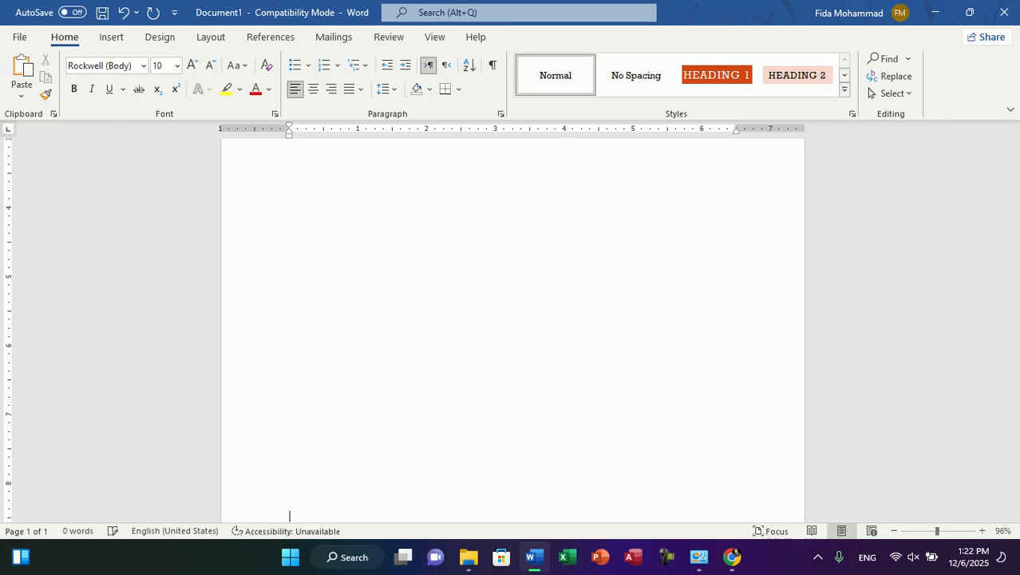
pyautogui.moveTo(1015, 476); pyautogui.dragTo(1014, 488)
pyautogui.press('Return')
pyautogui.press('Return')
pyautogui.press('Return')
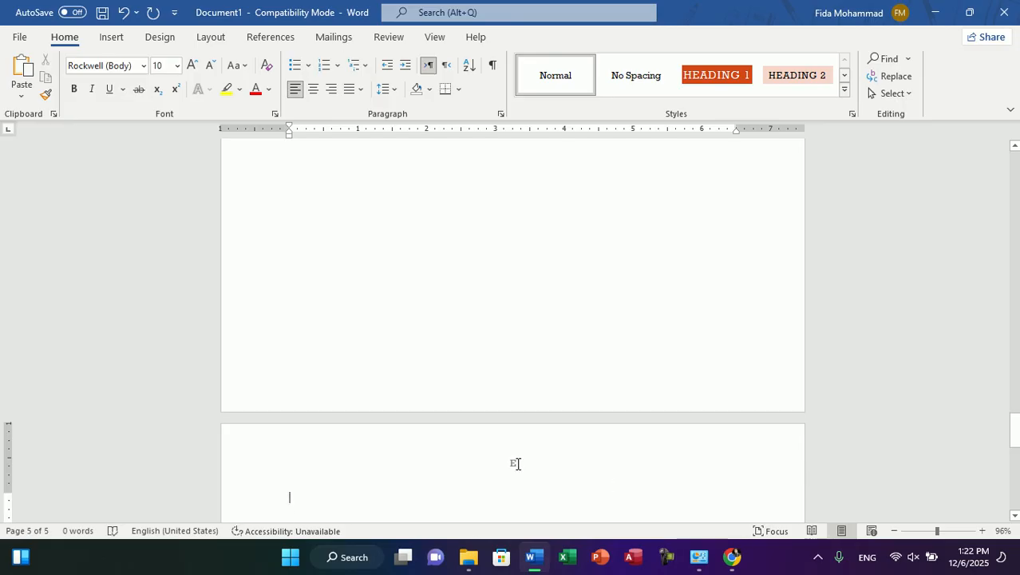
# Open the header on page 5 and set the page number format to 1, 2, 3
pyautogui.doubleClick(516, 466)
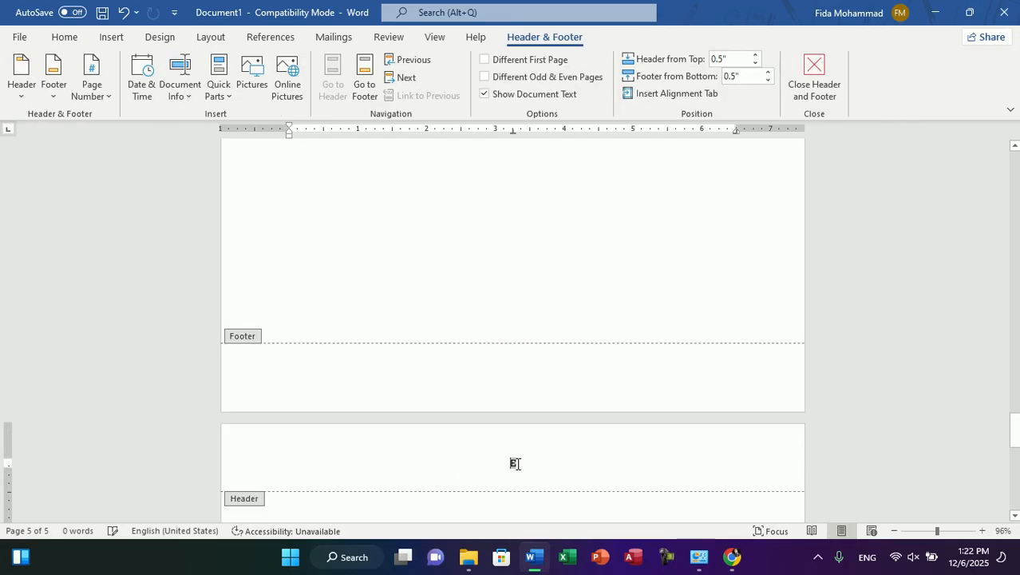
pyautogui.click(99, 94)
pyautogui.click(120, 204)
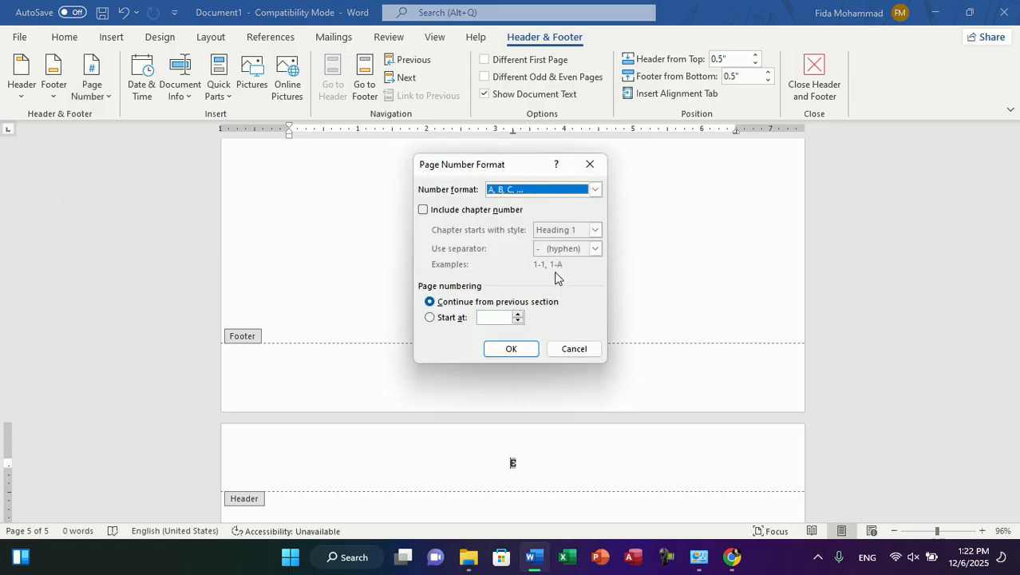
pyautogui.click(531, 193)
pyautogui.moveTo(598, 224); pyautogui.dragTo(598, 218)
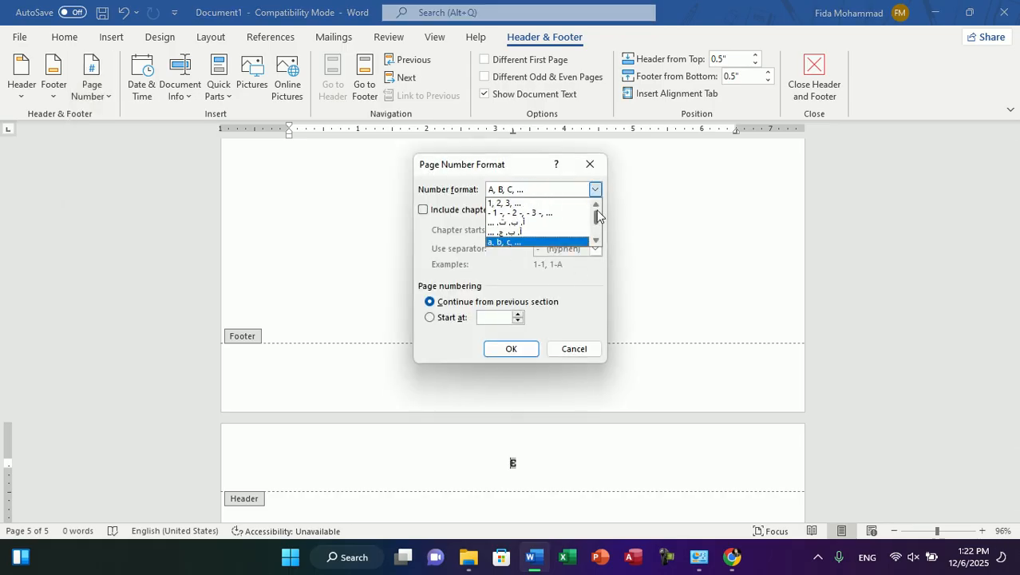
pyautogui.click(510, 203)
pyautogui.click(512, 349)
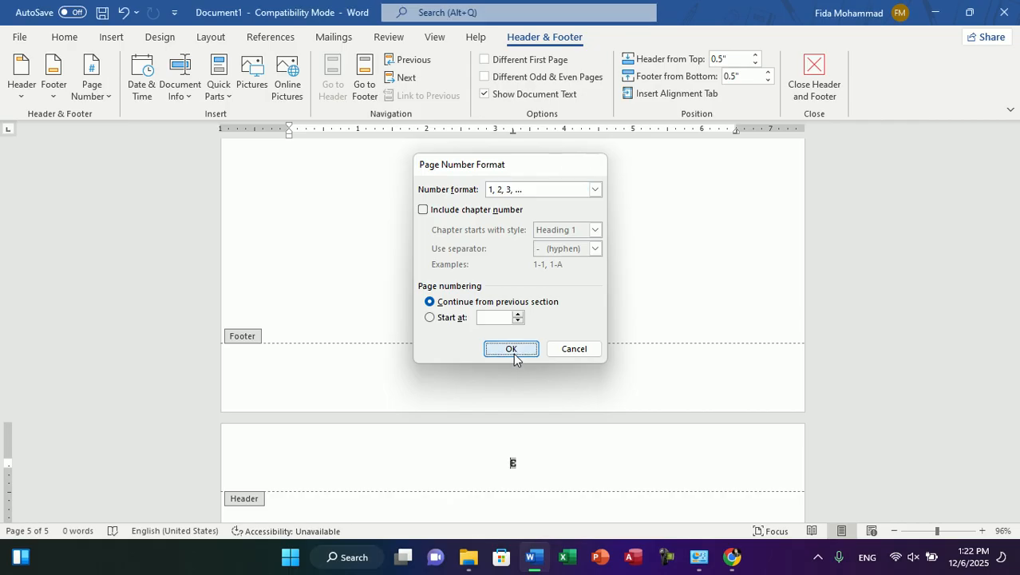
# Close the document without saving, restart Word and create a new blank document
pyautogui.moveTo(1016, 196); pyautogui.dragTo(1014, 404)
pyautogui.scroll(15, 1017, 319)
pyautogui.click(1004, 12)
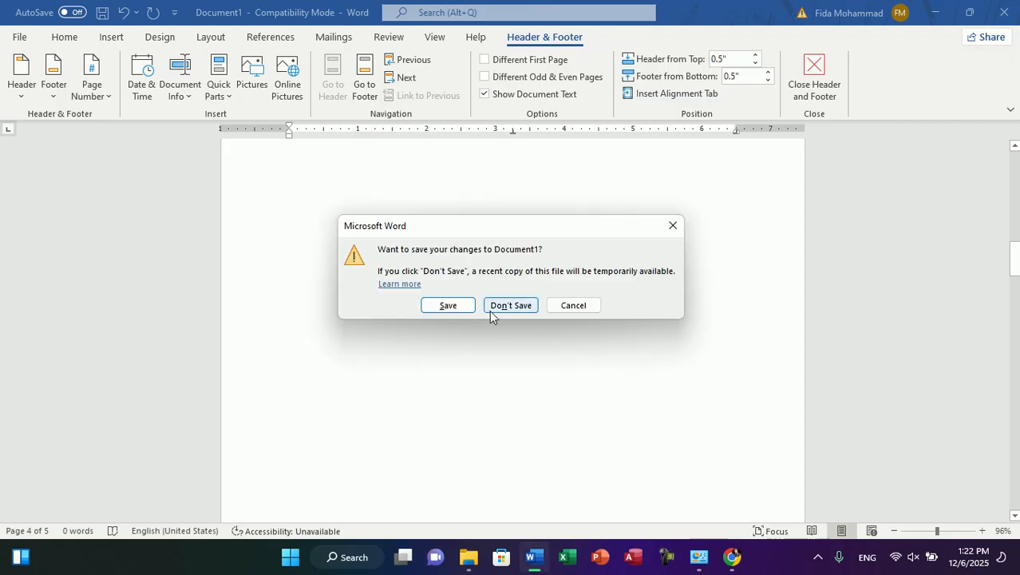
pyautogui.click(491, 314)
pyautogui.press('super+r')
pyautogui.press('Return')
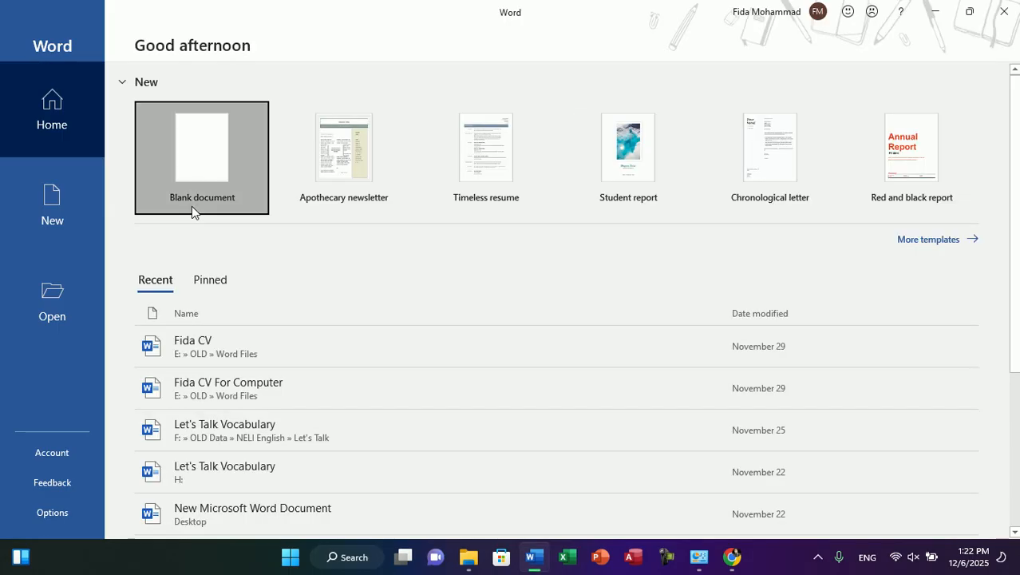
pyautogui.click(192, 206)
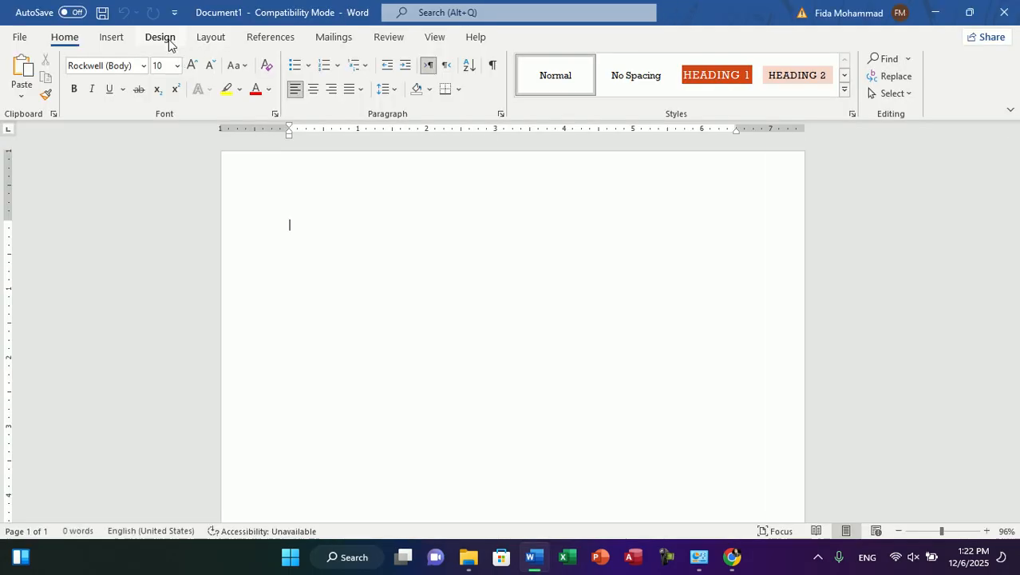
# View the built-in document style sets and the theme colour palettes without applying any
pyautogui.click(162, 39)
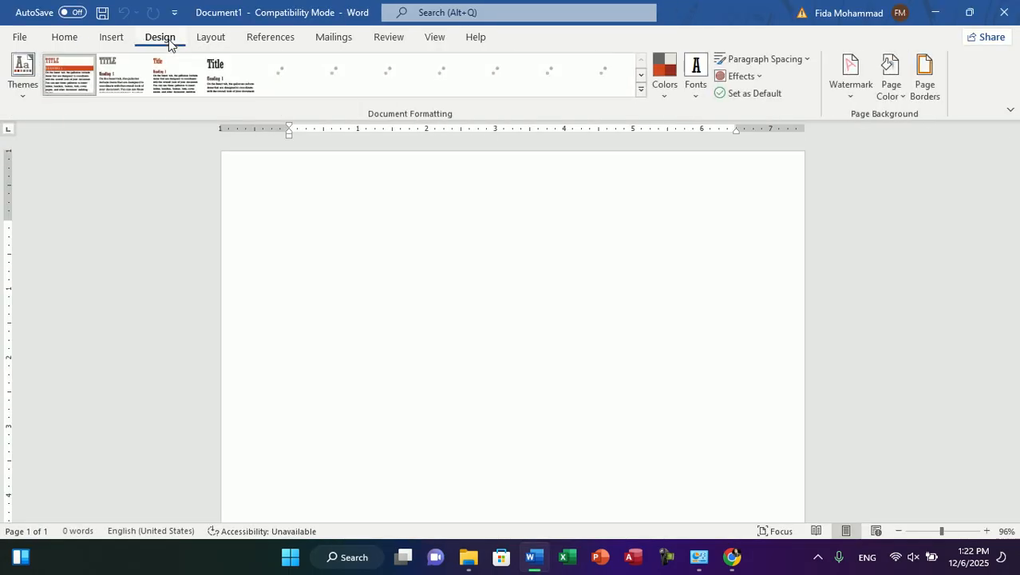
pyautogui.click(641, 90)
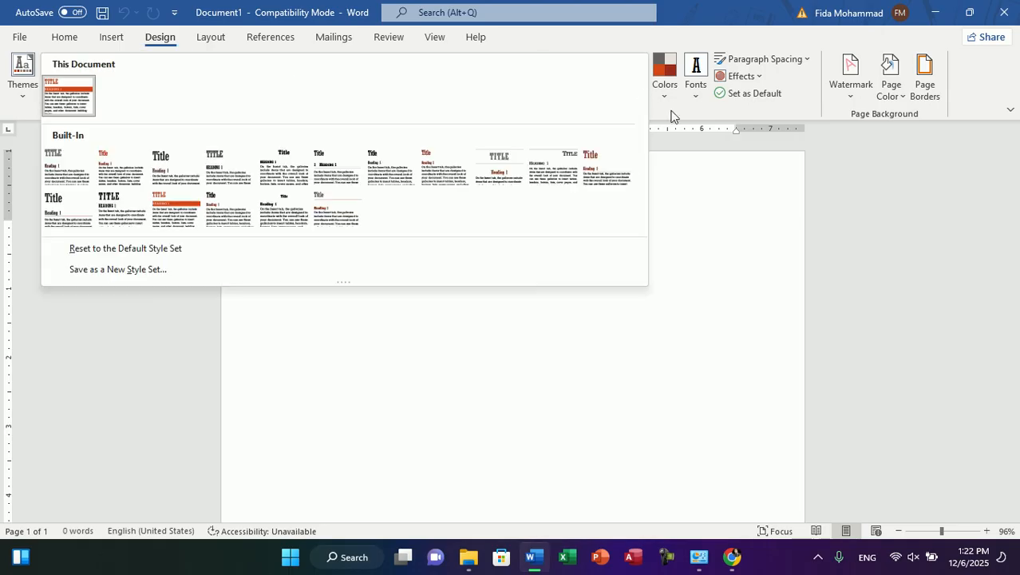
pyautogui.click(671, 116)
pyautogui.click(644, 96)
pyautogui.click(669, 87)
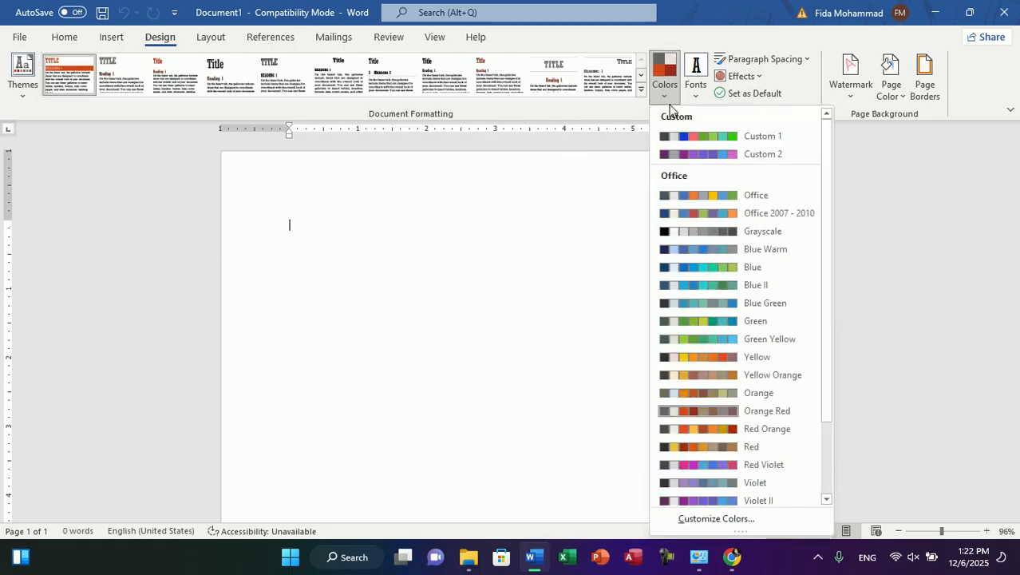
pyautogui.click(668, 99)
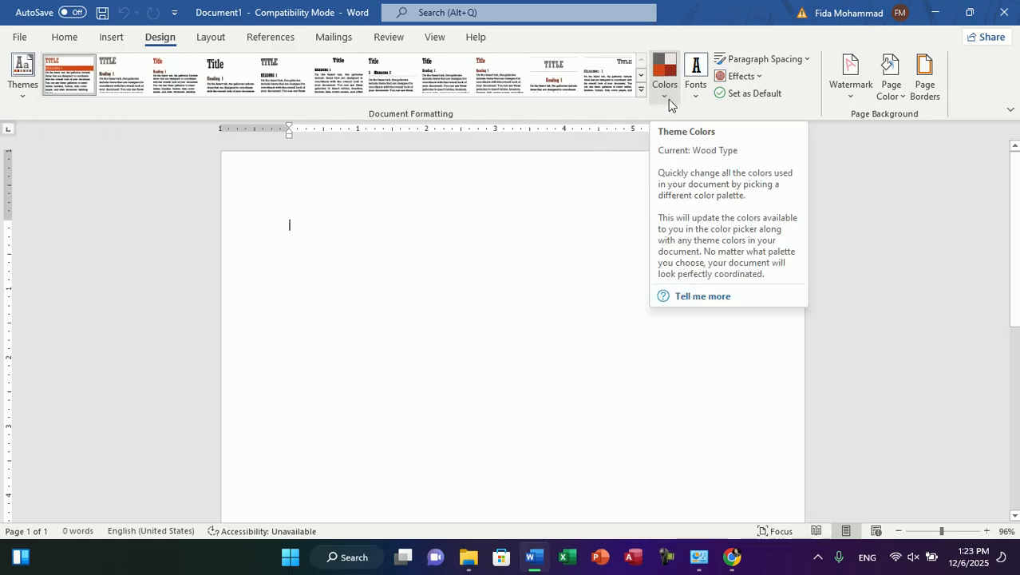
pyautogui.click(669, 99)
pyautogui.click(669, 99)
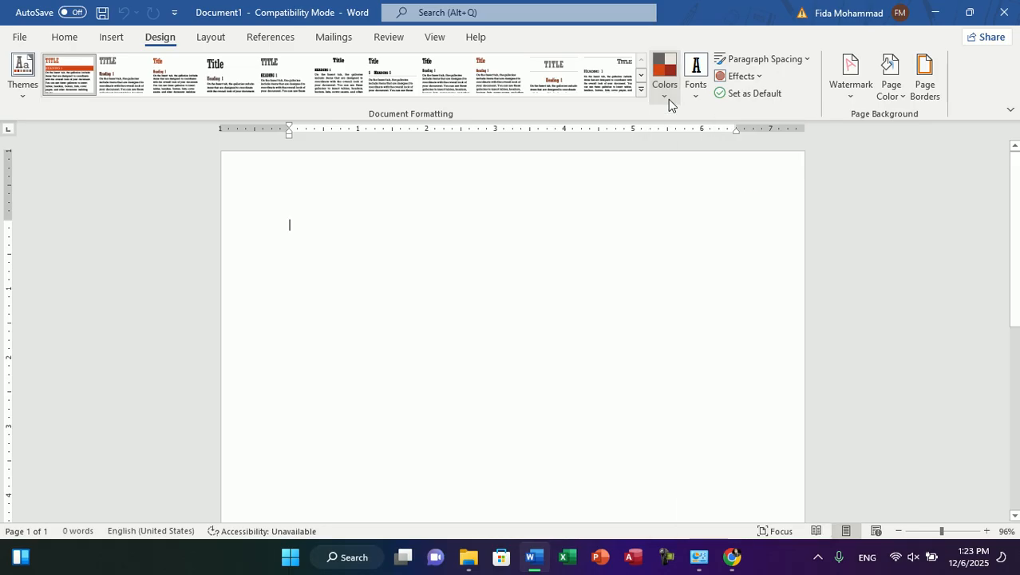
pyautogui.click(669, 99)
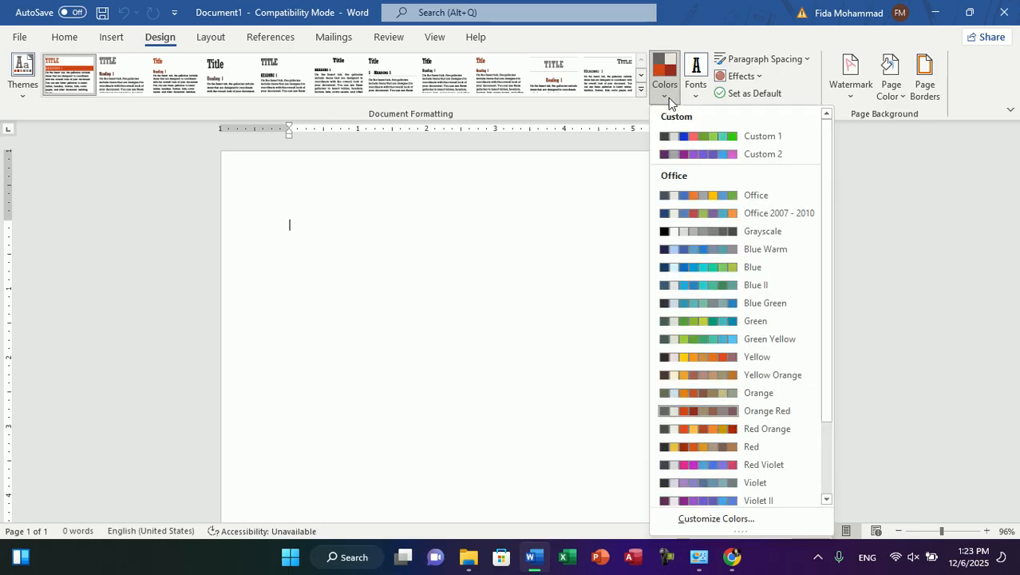
pyautogui.click(668, 99)
pyautogui.click(667, 98)
pyautogui.click(668, 98)
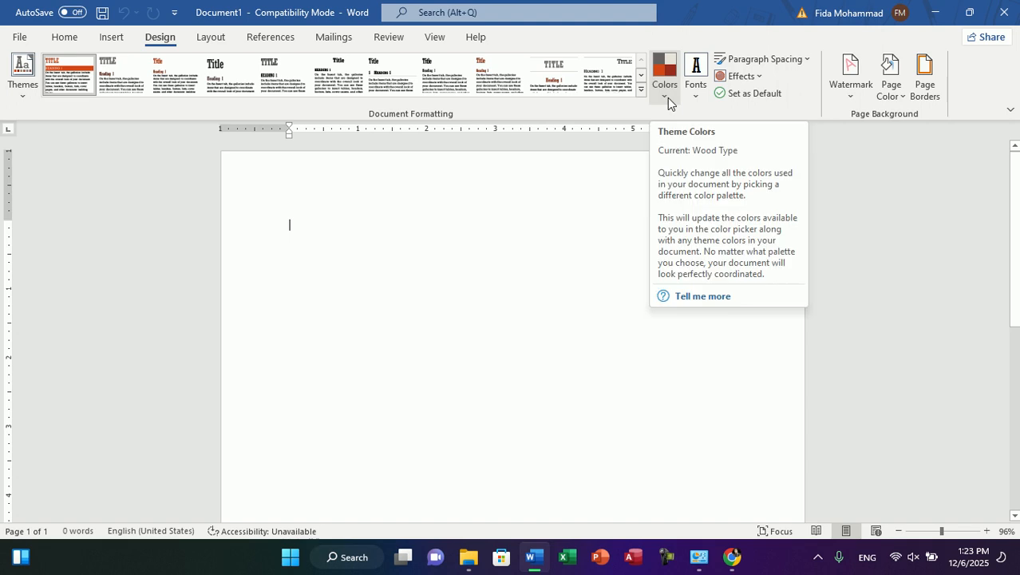
# Browse the gallery of built-in Office document themes without applying one
pyautogui.click(38, 93)
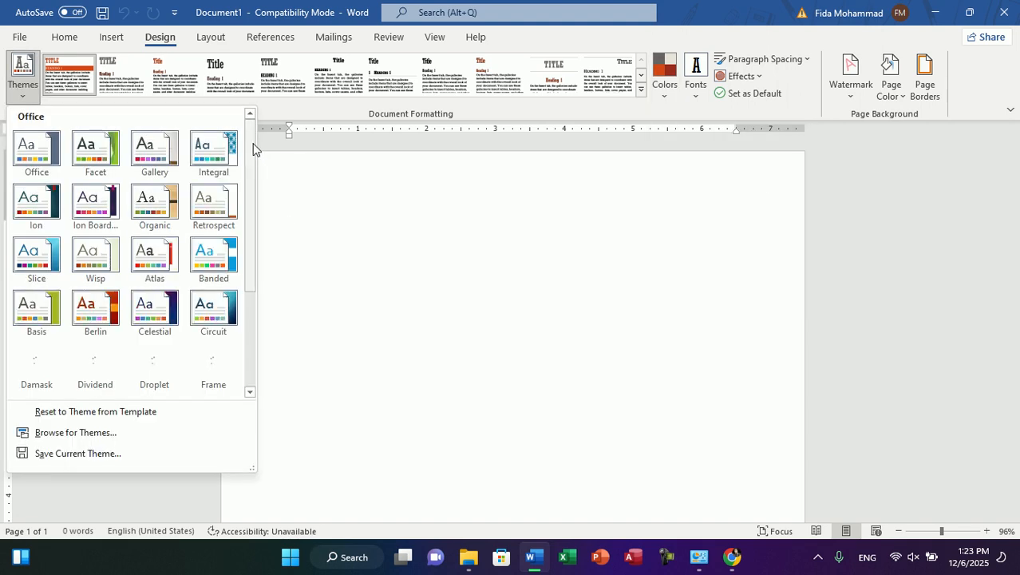
pyautogui.moveTo(254, 179); pyautogui.dragTo(262, 126)
pyautogui.click(382, 292)
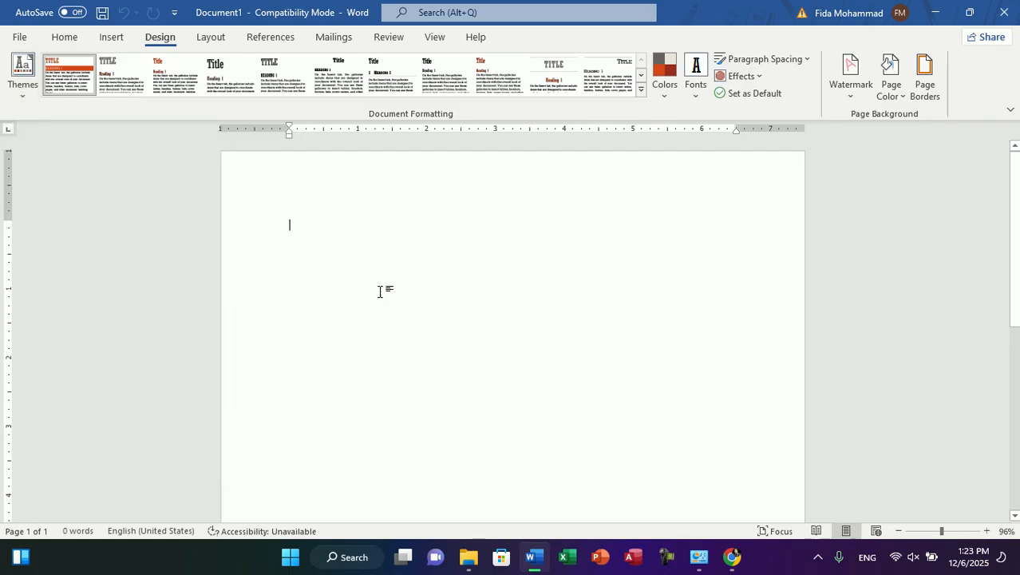
pyautogui.click(289, 220)
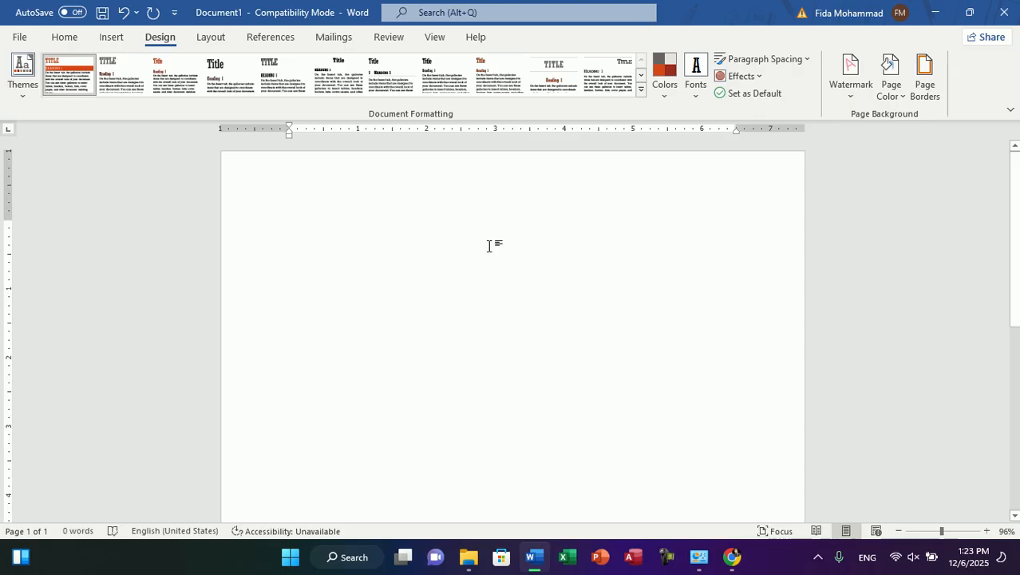
pyautogui.click(59, 38)
pyautogui.click(158, 37)
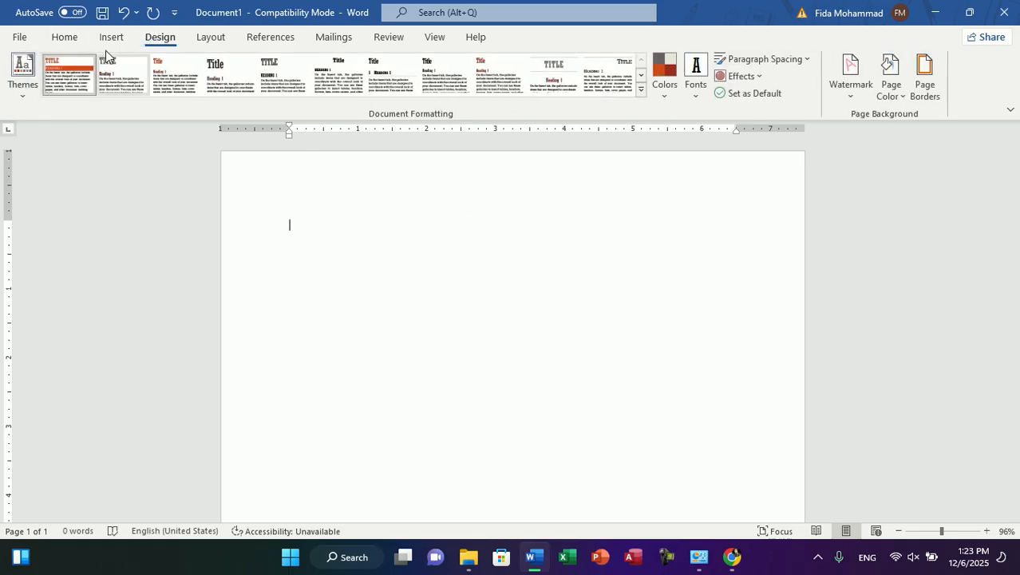
pyautogui.click(24, 78)
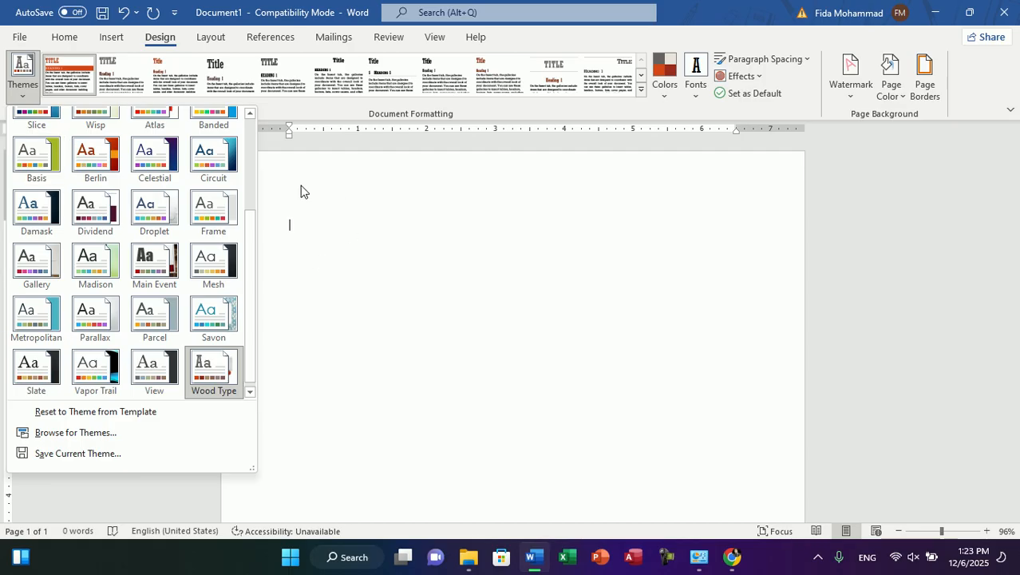
pyautogui.click(251, 170)
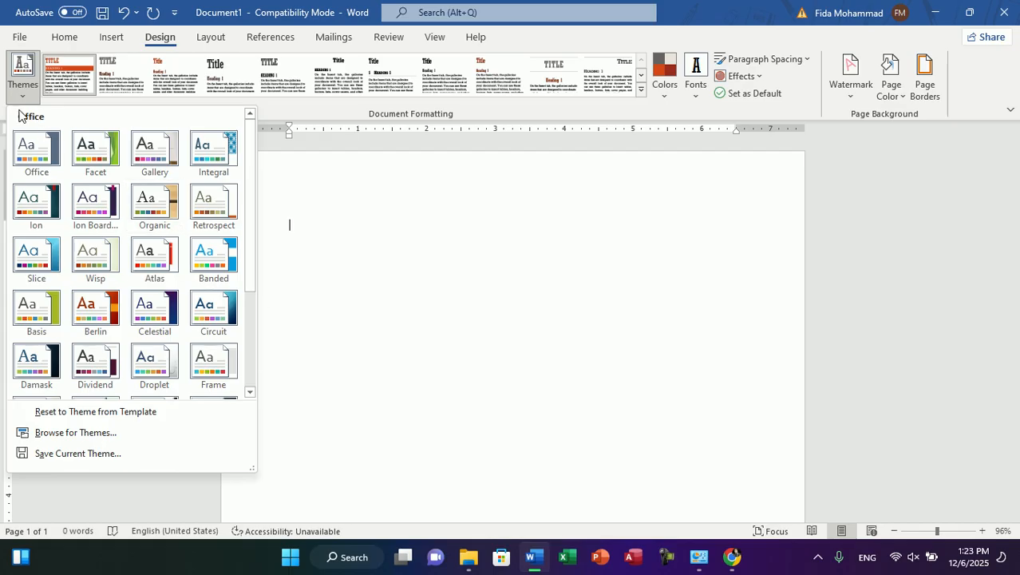
pyautogui.click(406, 202)
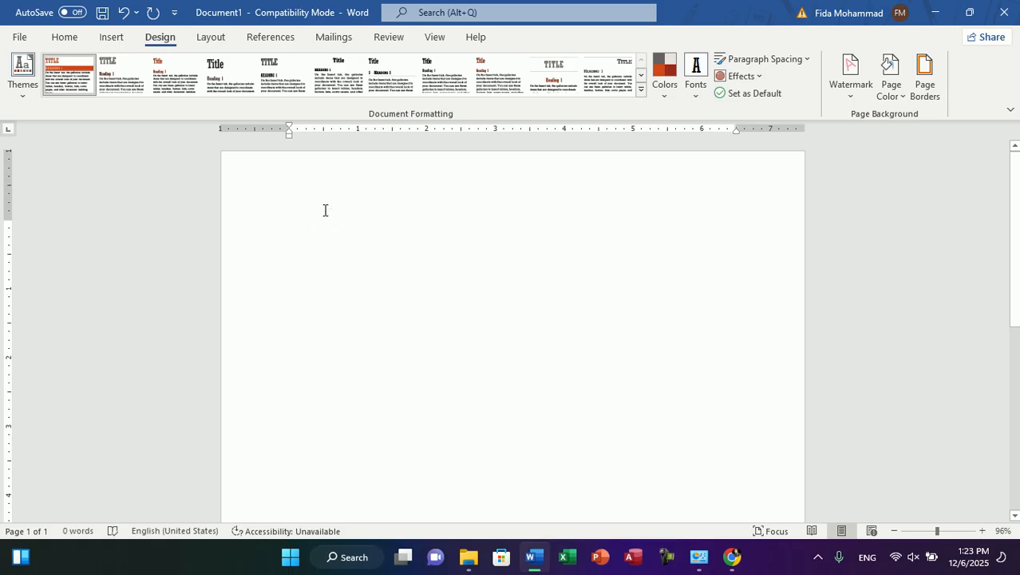
pyautogui.click(821, 559)
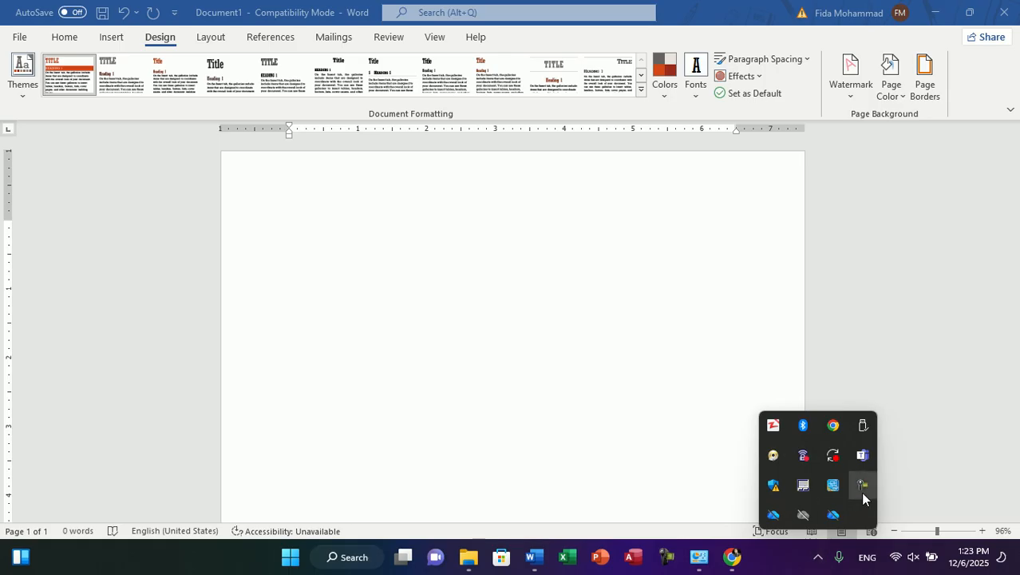
pyautogui.click(862, 496)
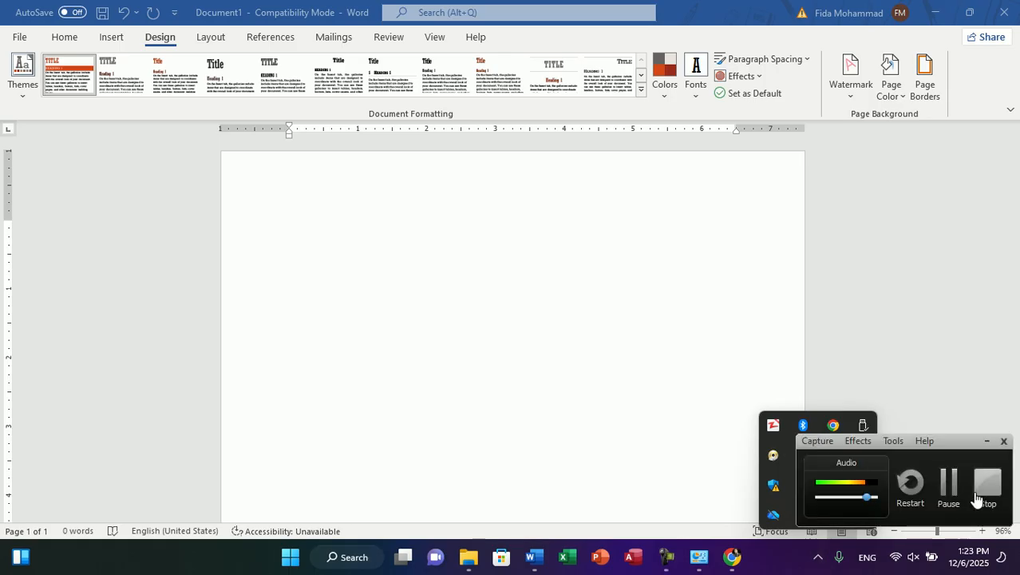
pyautogui.click(616, 416)
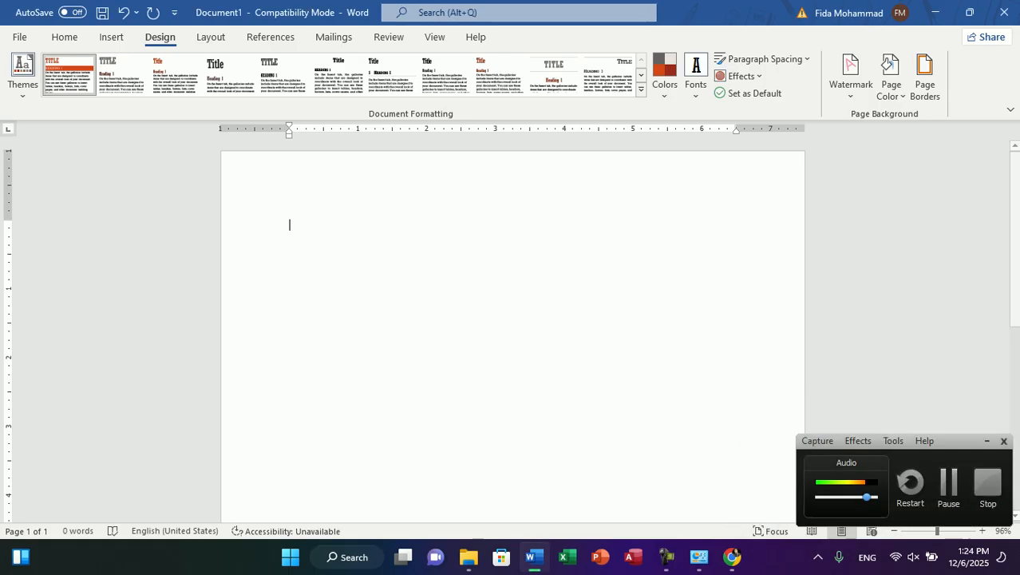
pyautogui.click(989, 442)
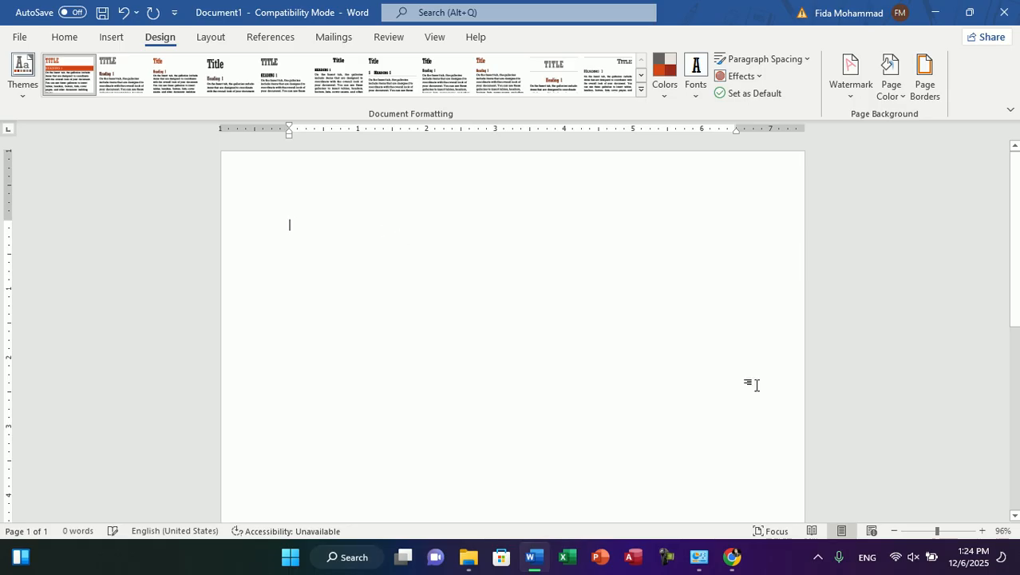
pyautogui.click(818, 556)
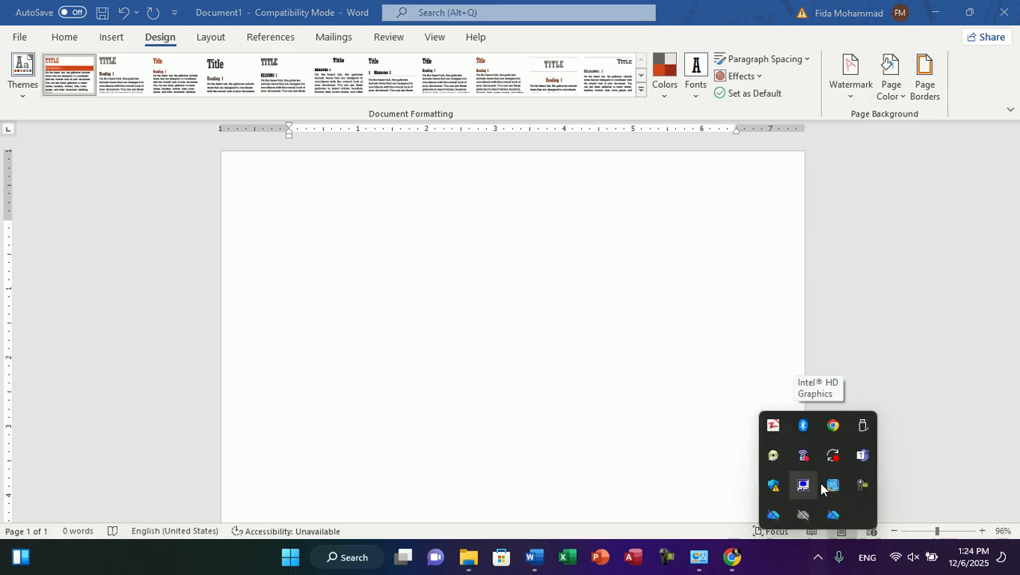
pyautogui.click(863, 485)
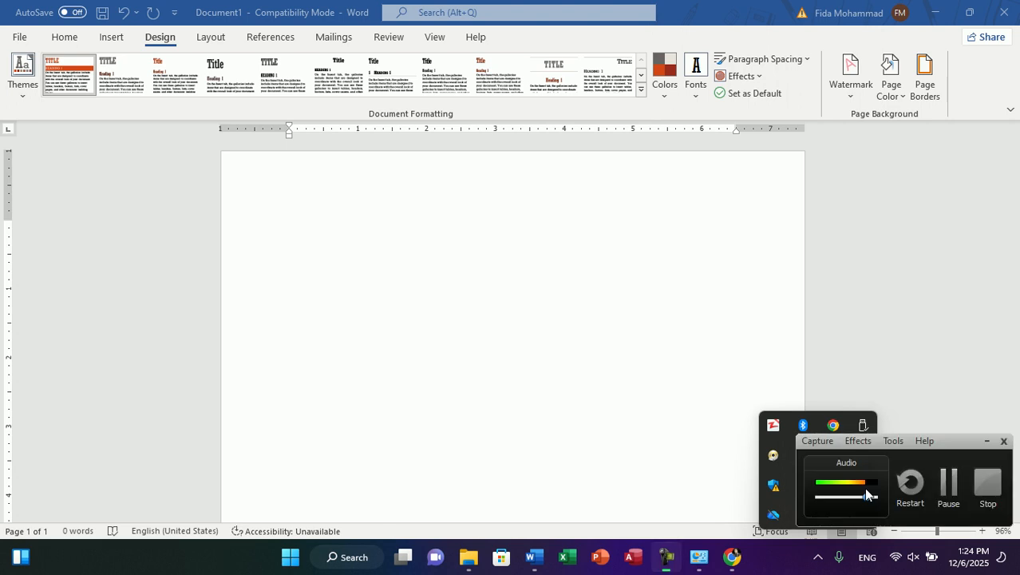
pyautogui.click(949, 489)
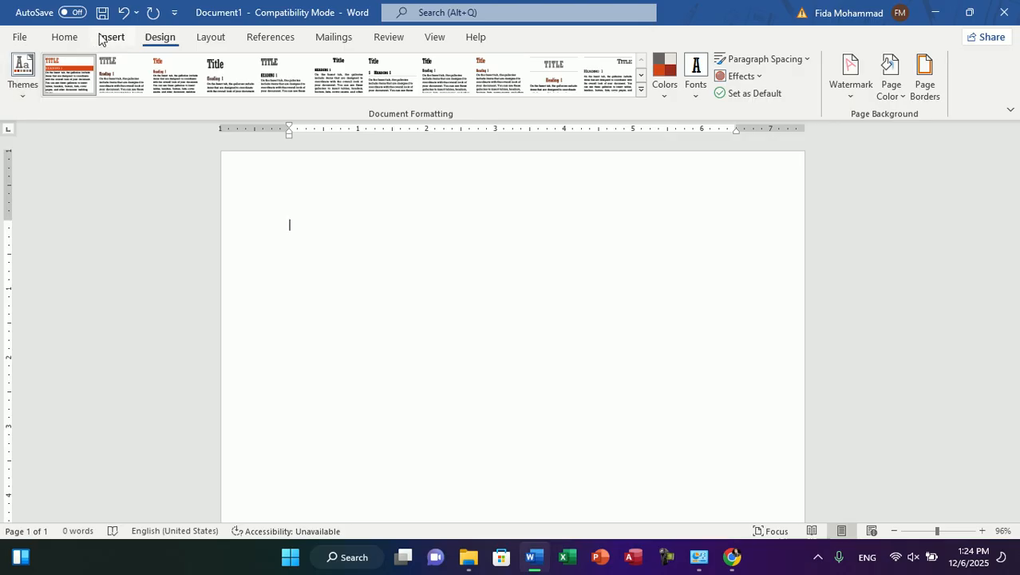
# Review the document theme gallery and the full list of text styles without applying any
pyautogui.click(30, 80)
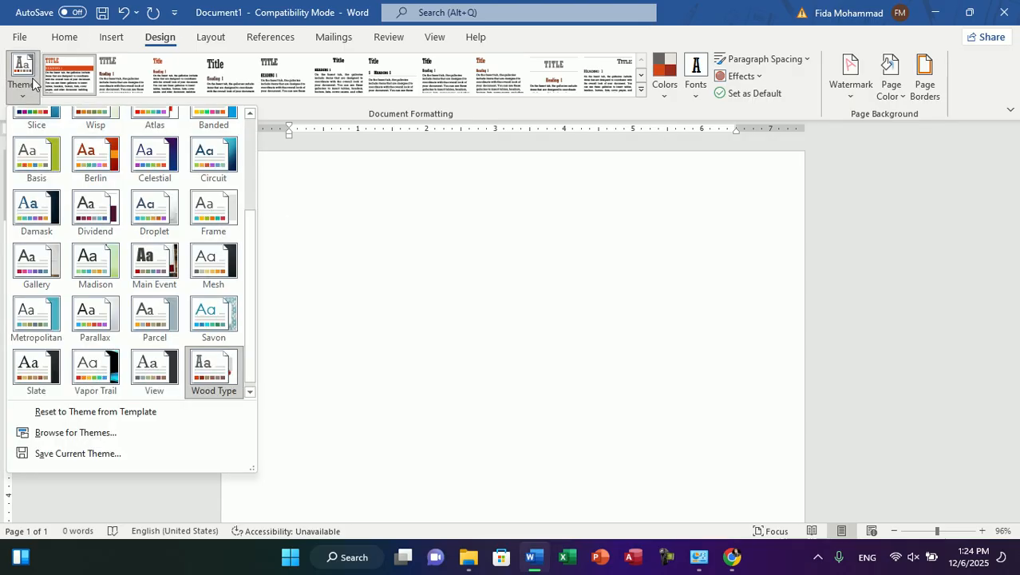
pyautogui.click(403, 206)
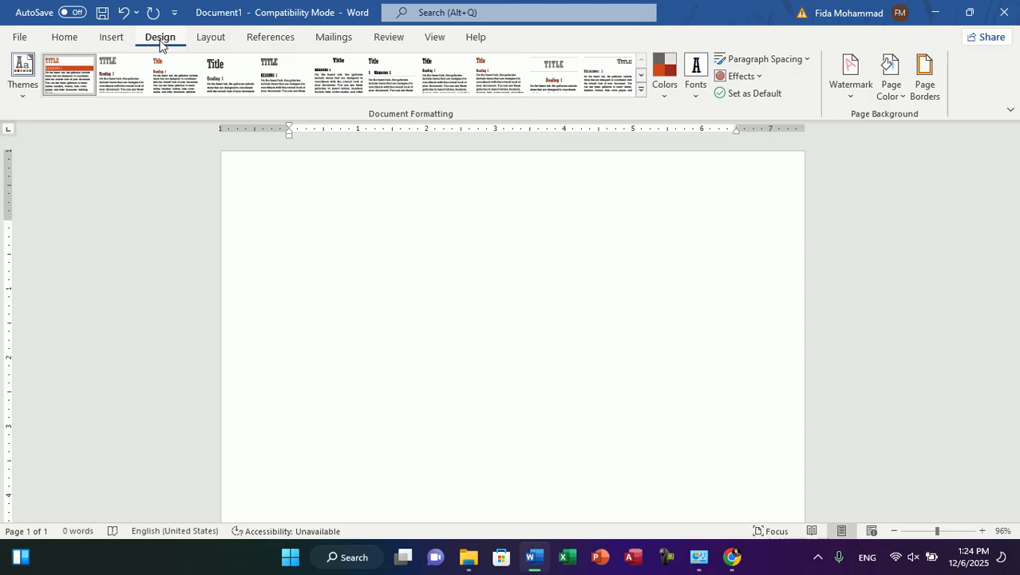
pyautogui.click(70, 38)
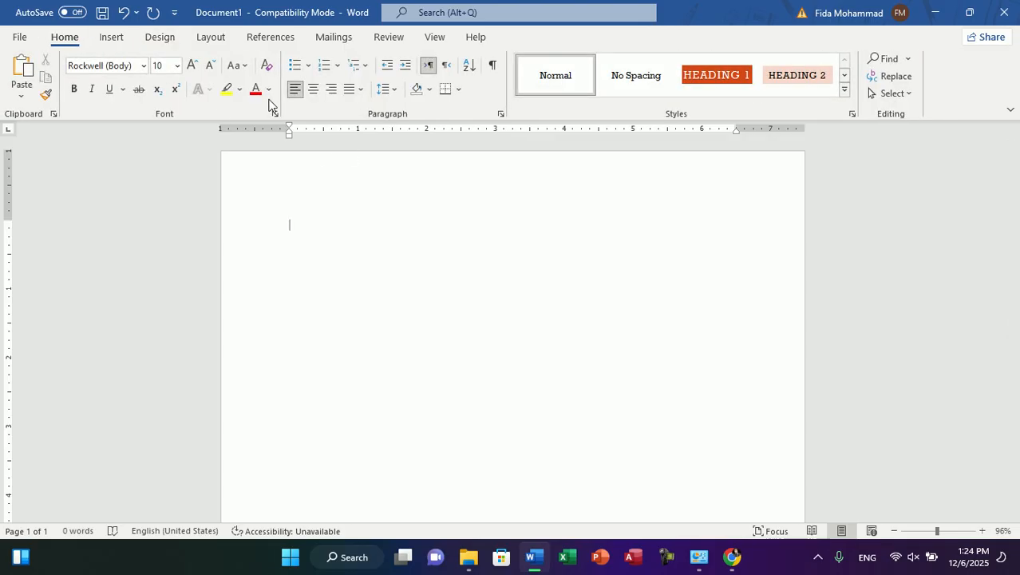
pyautogui.click(160, 46)
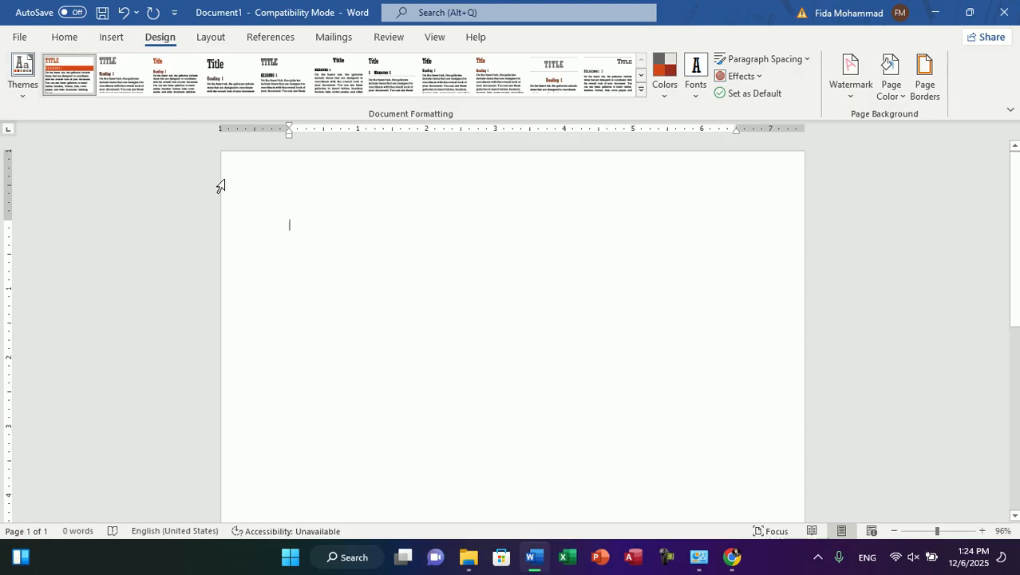
pyautogui.click(58, 38)
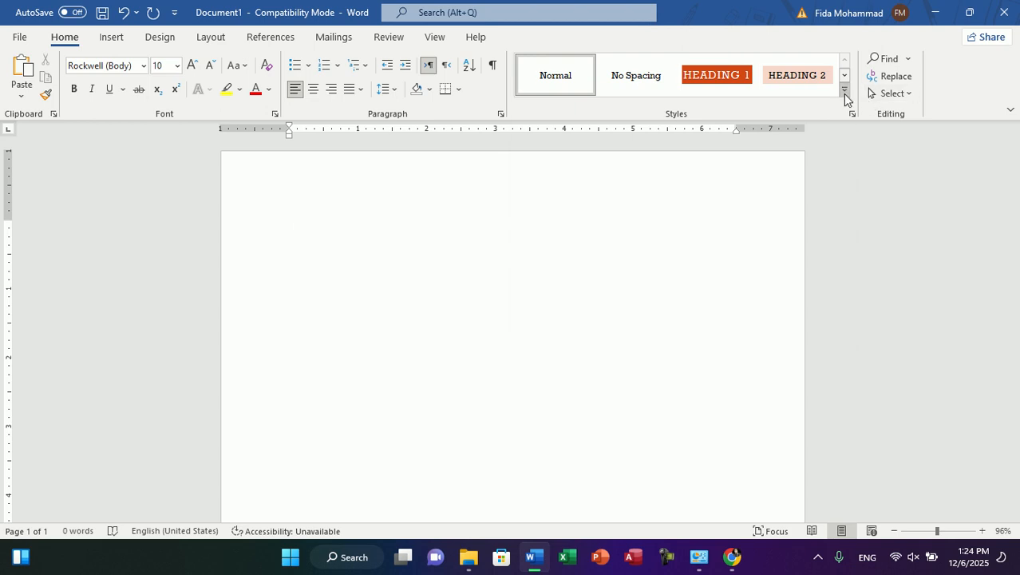
pyautogui.click(843, 89)
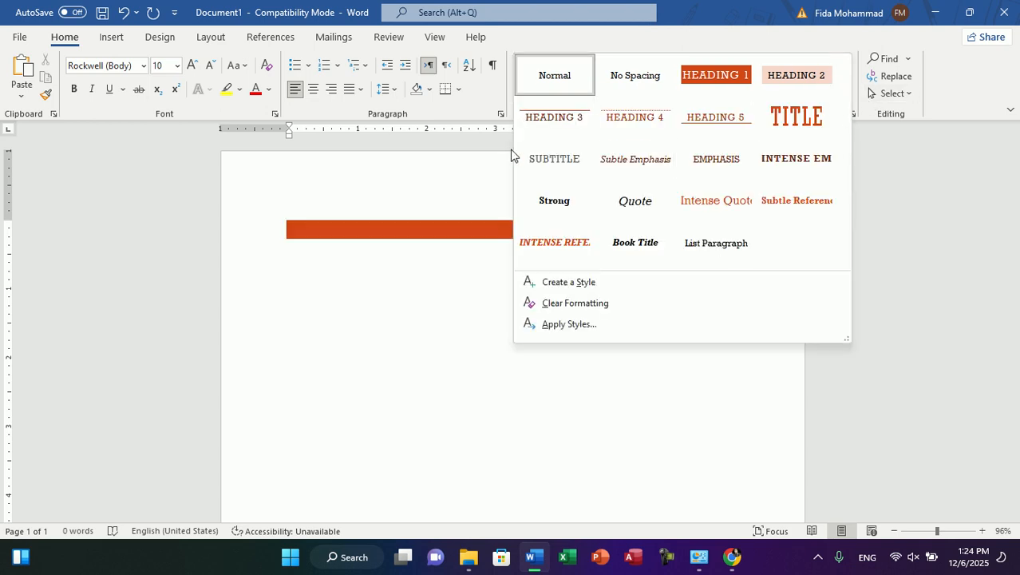
pyautogui.click(312, 249)
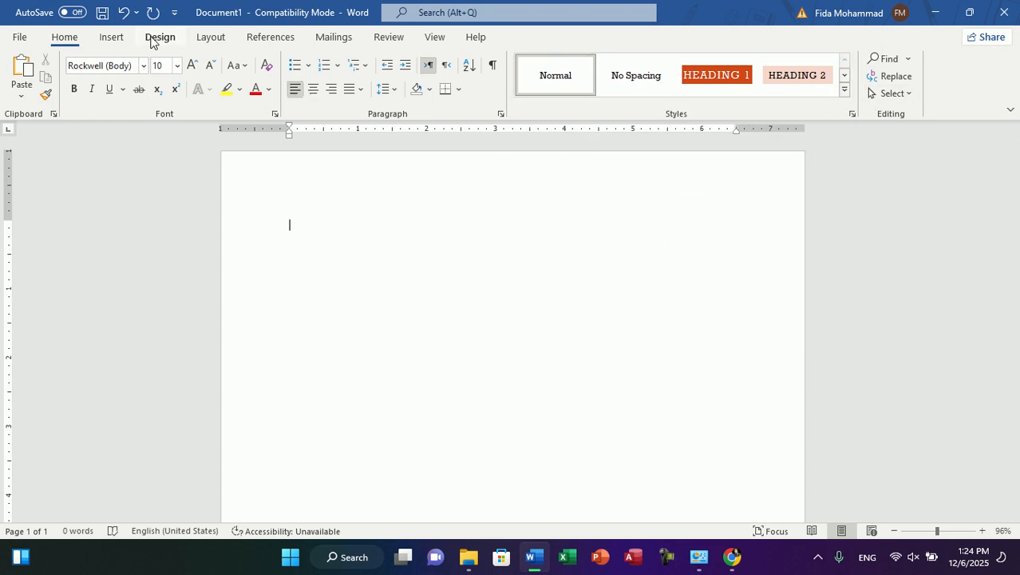
# Apply the built-in style set with a centred grey title between thin lines and a centred Heading 1
pyautogui.click(157, 38)
pyautogui.click(24, 91)
pyautogui.click(25, 90)
pyautogui.click(641, 90)
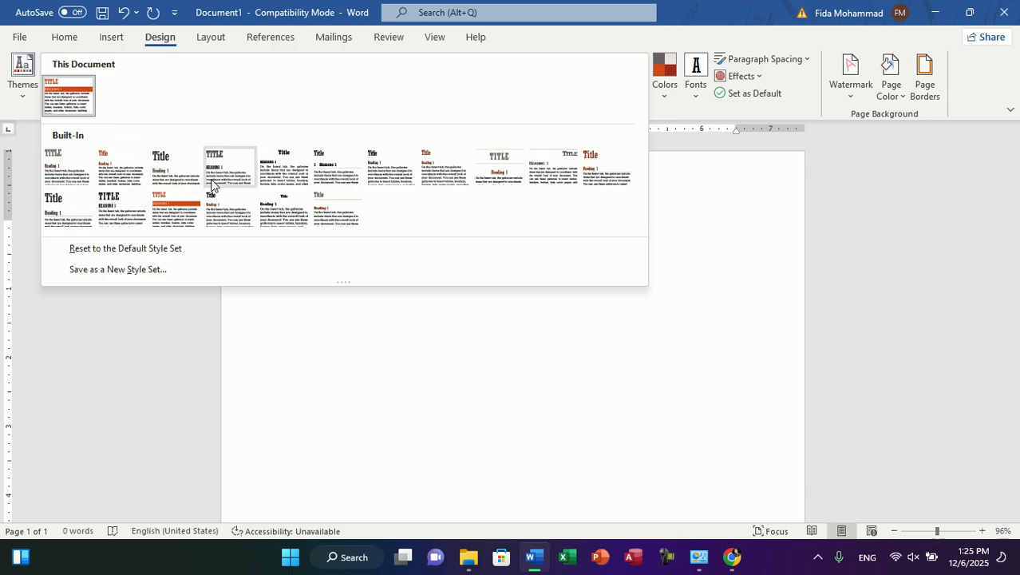
pyautogui.click(486, 152)
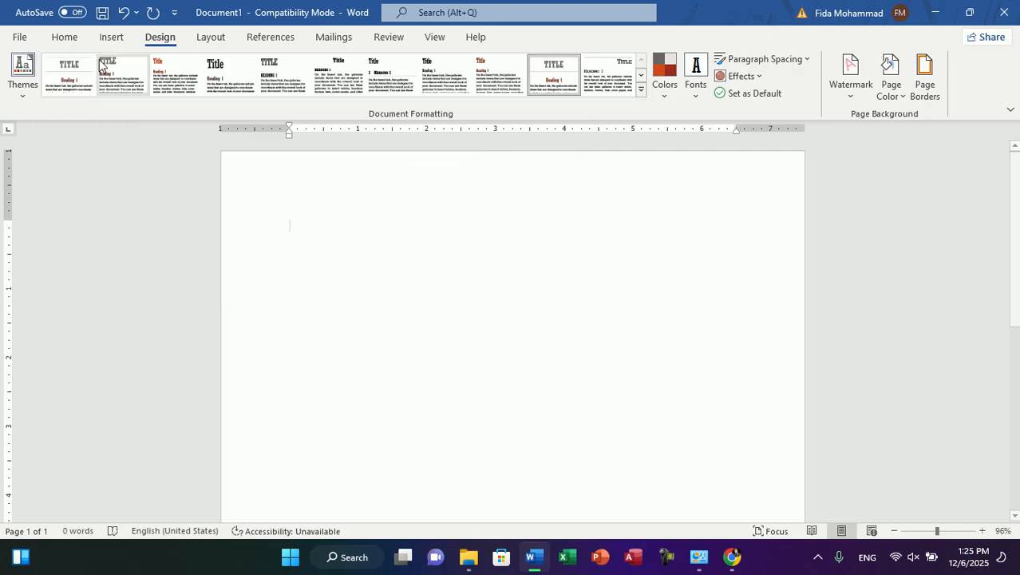
# Add the title AFGHANISTAN in the Title style on the first line and start a new paragraph below it
pyautogui.click(77, 40)
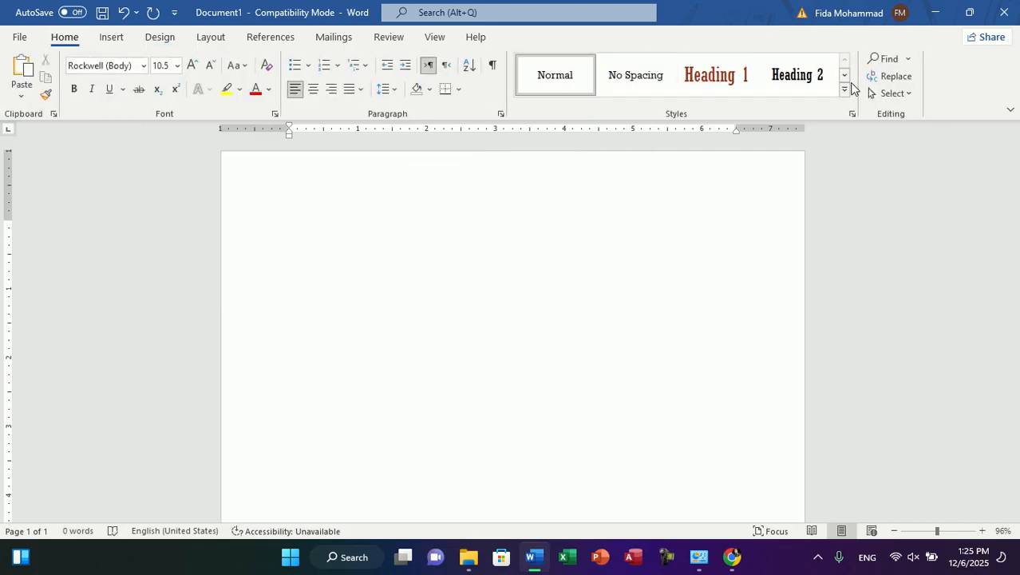
pyautogui.click(849, 94)
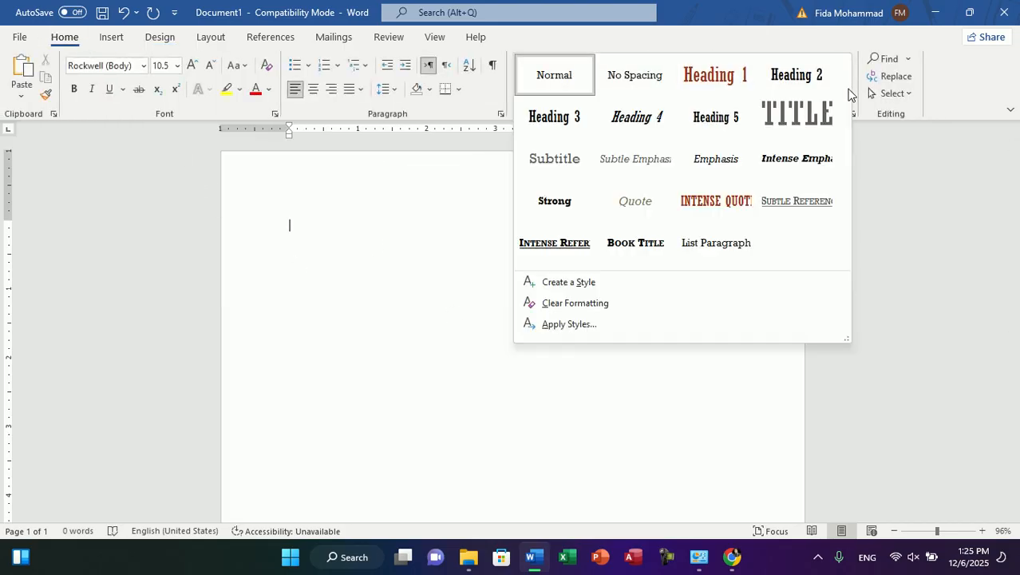
pyautogui.click(799, 116)
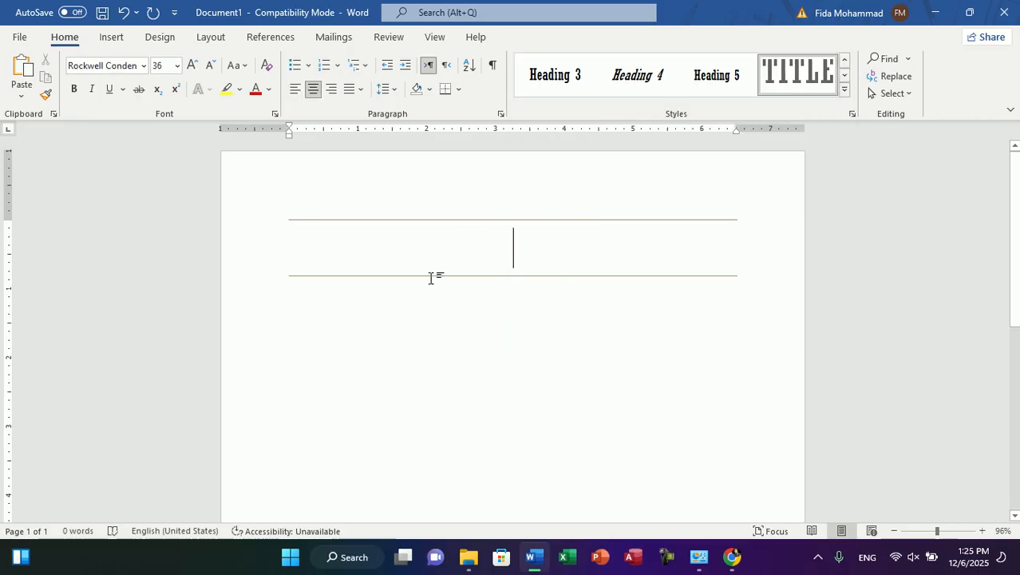
pyautogui.write('AFG')
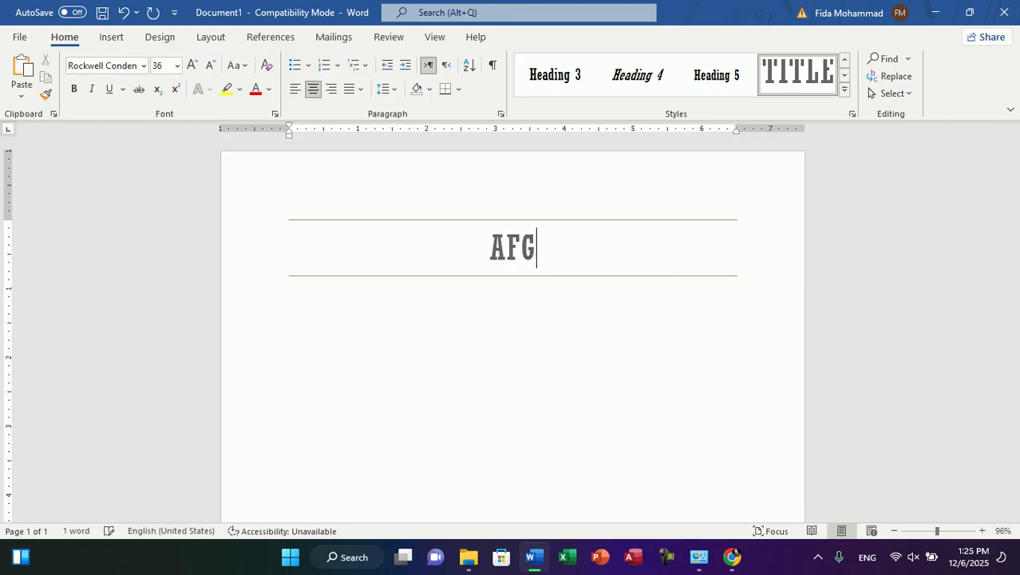
pyautogui.write('HANSTAN')
pyautogui.press('BackSpace')
pyautogui.press('BackSpace')
pyautogui.press('BackSpace')
pyautogui.press('BackSpace')
pyautogui.press('BackSpace')
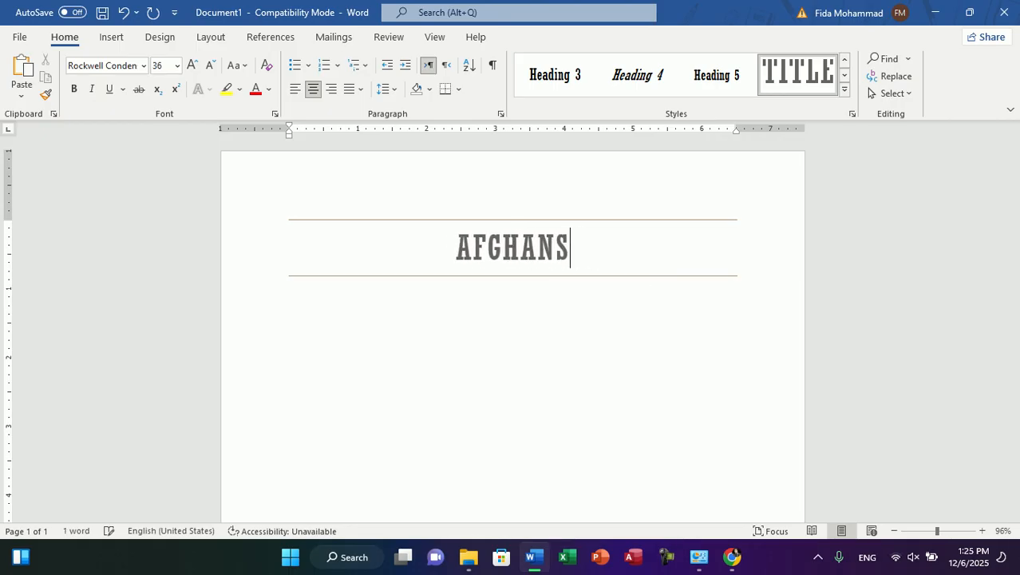
pyautogui.write('NISTAN')
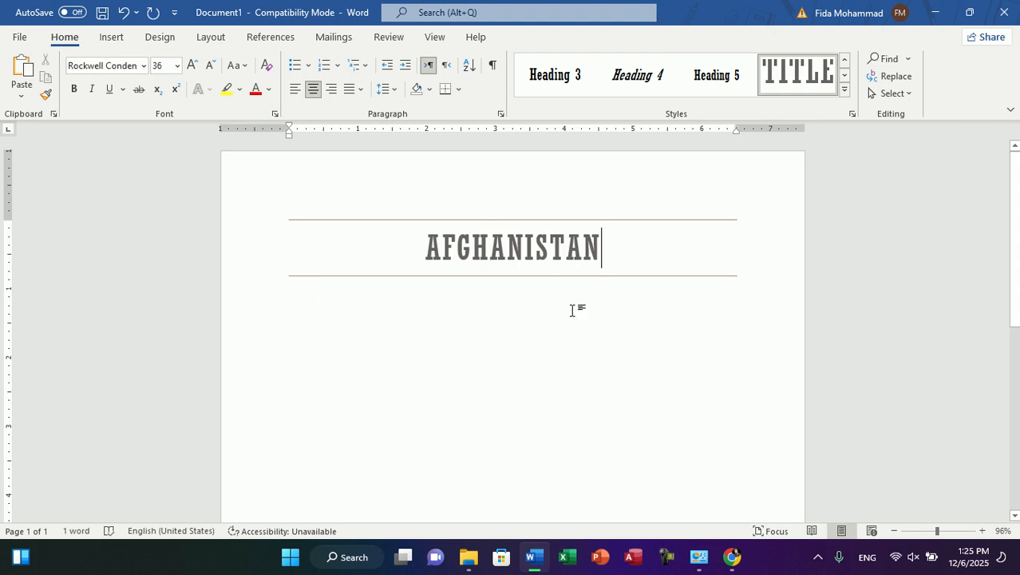
pyautogui.press('Return')
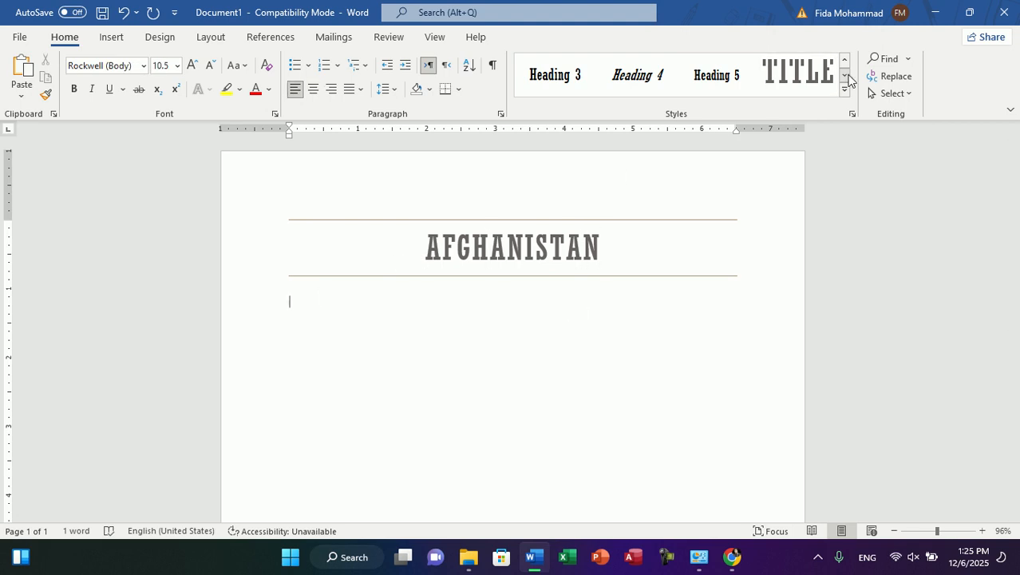
# Fill the body below the AFGHANISTAN title with sample text from =rand(100) in the No Spacing style
pyautogui.click(845, 92)
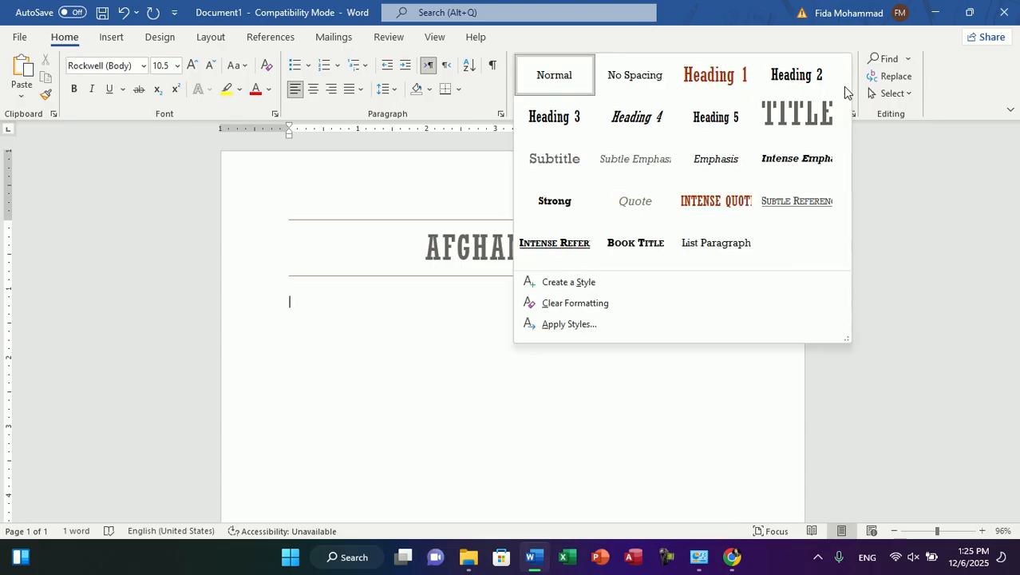
pyautogui.click(658, 89)
pyautogui.write('=rand(100')
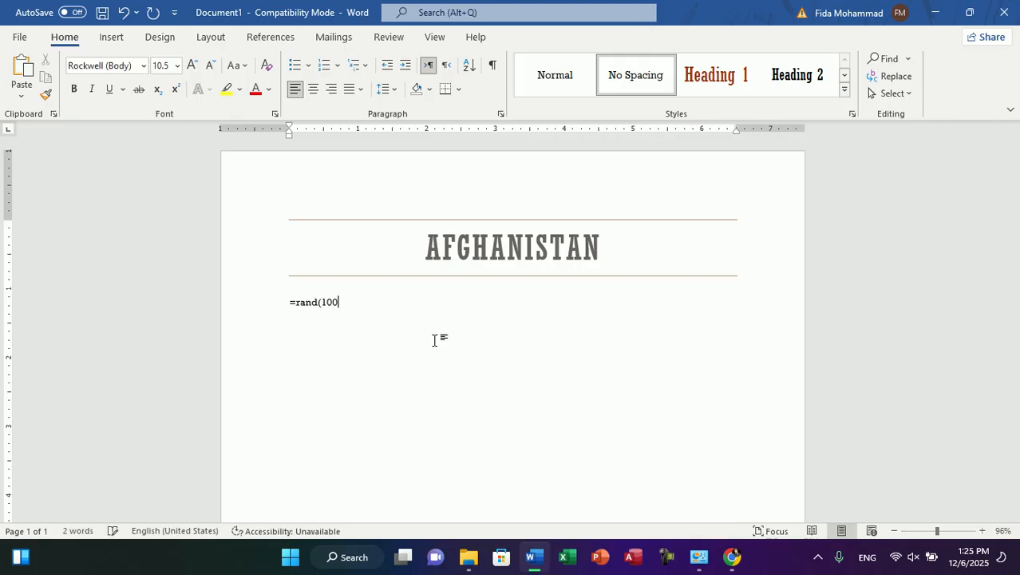
pyautogui.write(')')
pyautogui.press('Return')
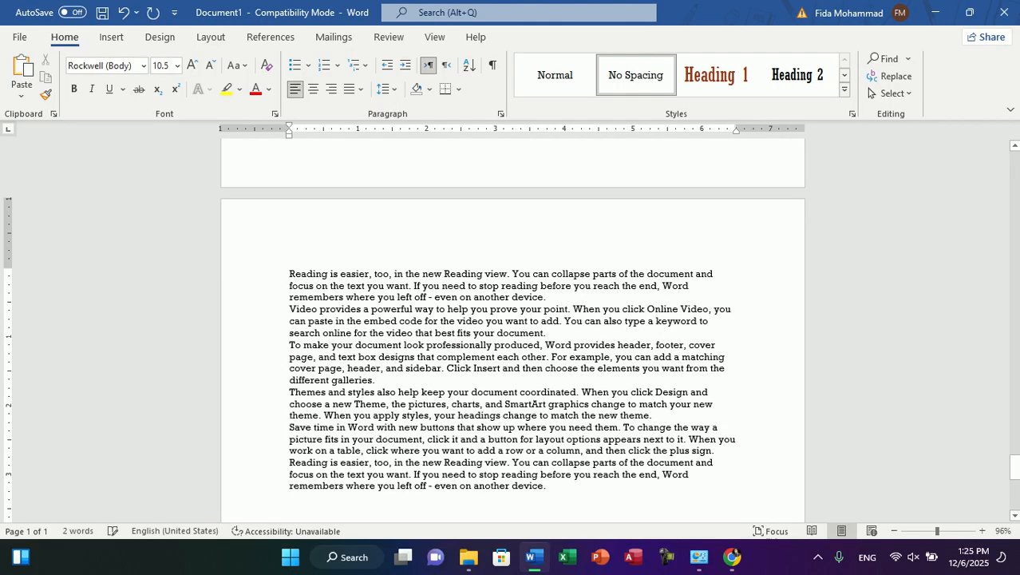
# Insert a page break after the end of the generated sample text
pyautogui.moveTo(1016, 465); pyautogui.dragTo(1016, 490)
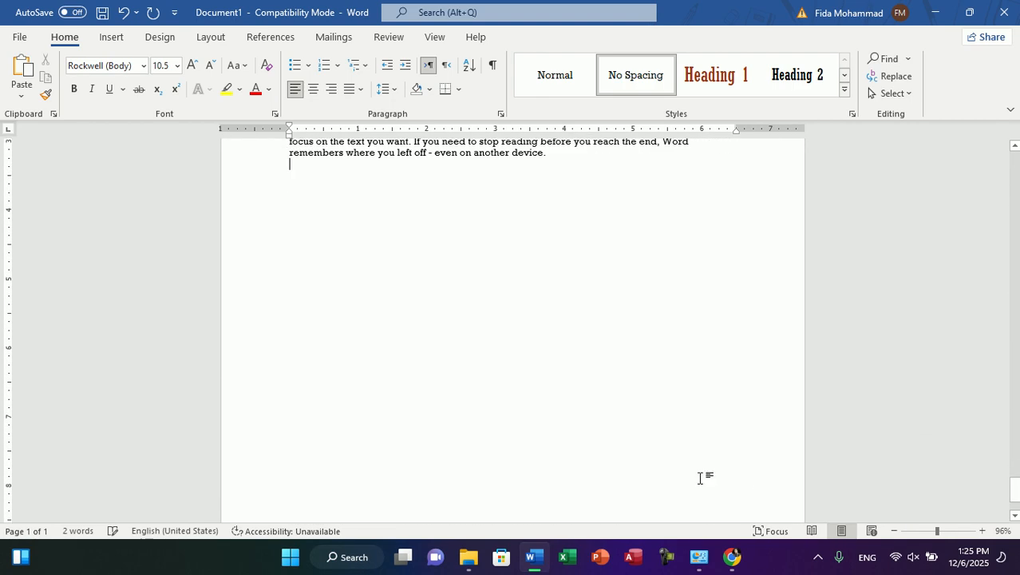
pyautogui.scroll(-3, 700, 477)
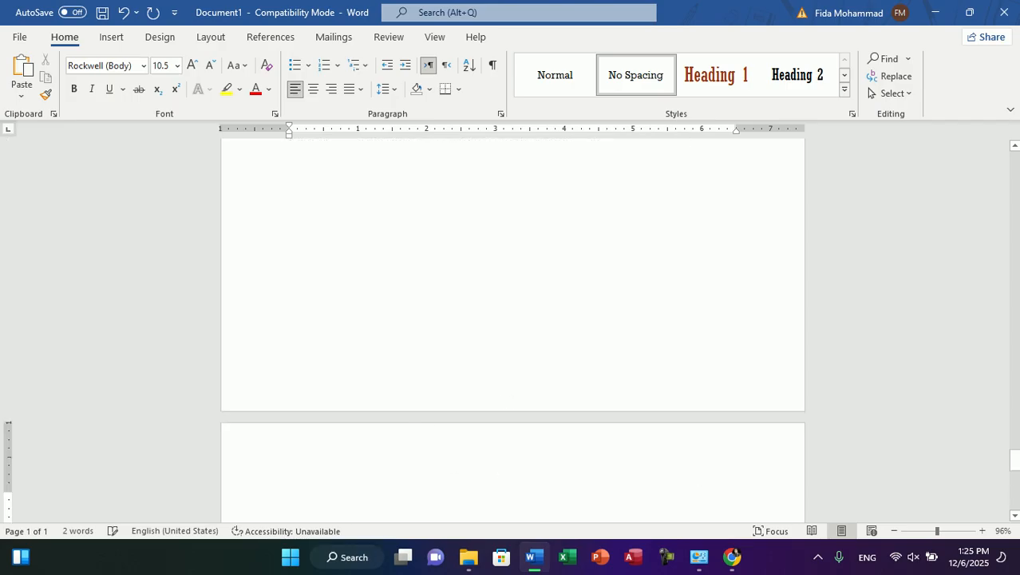
pyautogui.moveTo(1017, 471); pyautogui.dragTo(1017, 482)
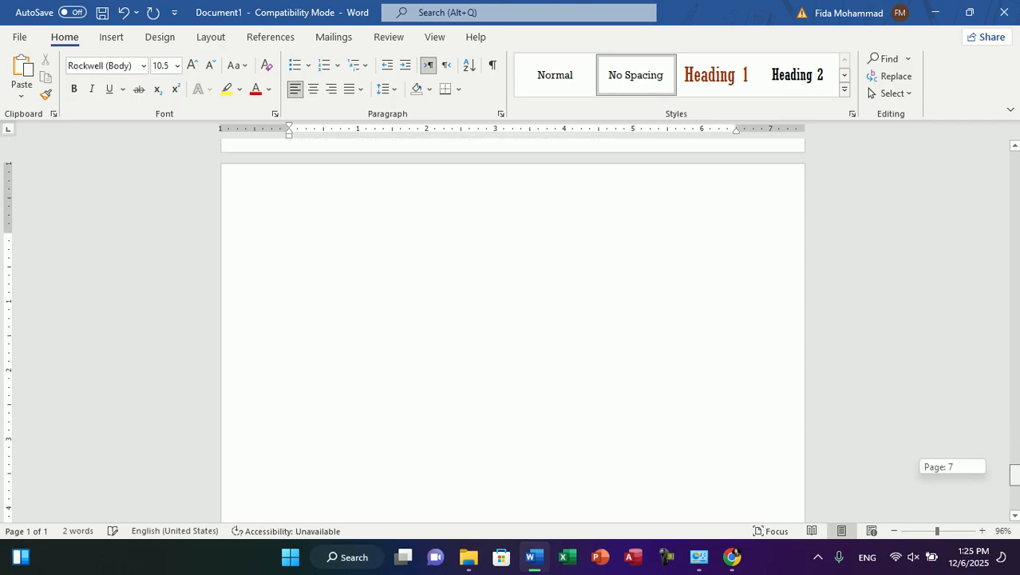
pyautogui.click(846, 93)
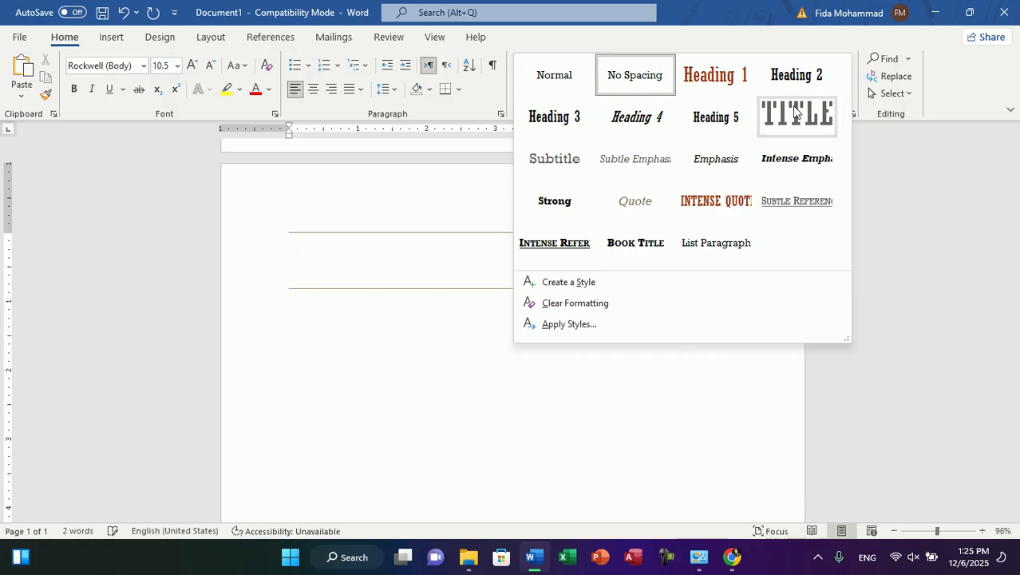
pyautogui.click(796, 117)
pyautogui.hotkey('ctrl', 'z')
# Add the heading KABUL in the Heading 1 style on the new page, followed by a new paragraph
pyautogui.click(845, 90)
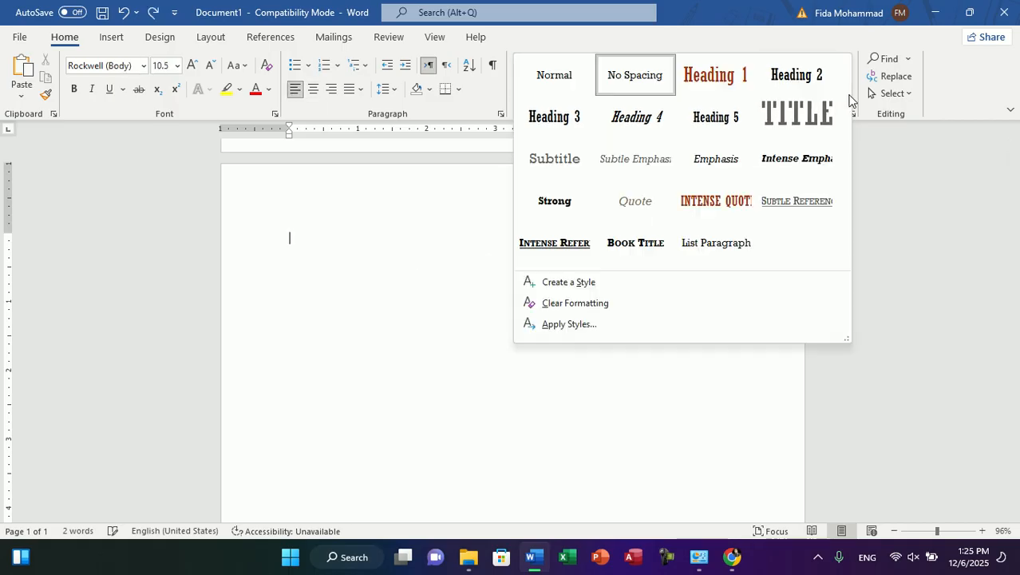
pyautogui.click(734, 84)
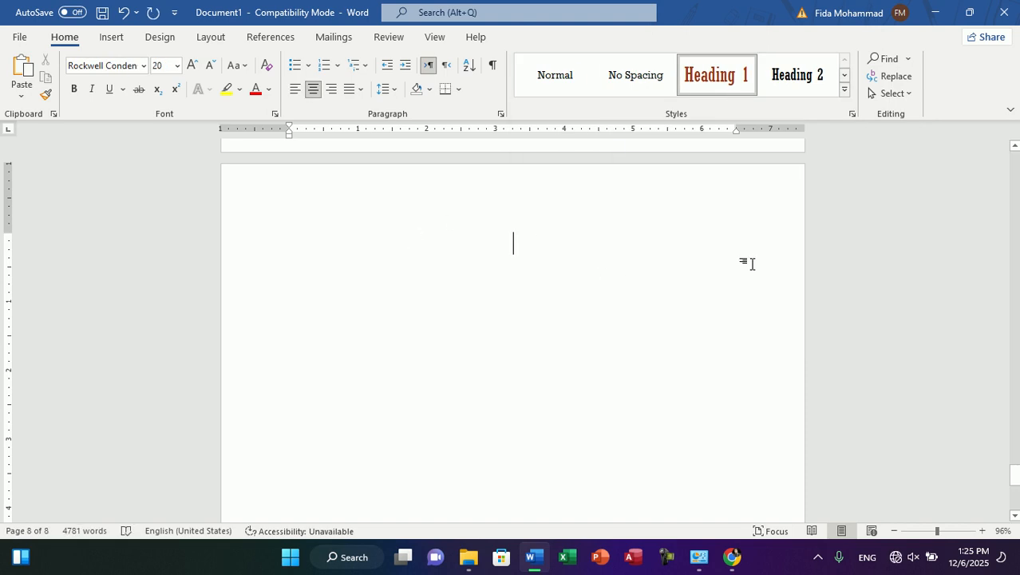
pyautogui.write('KABUL')
pyautogui.press('Return')
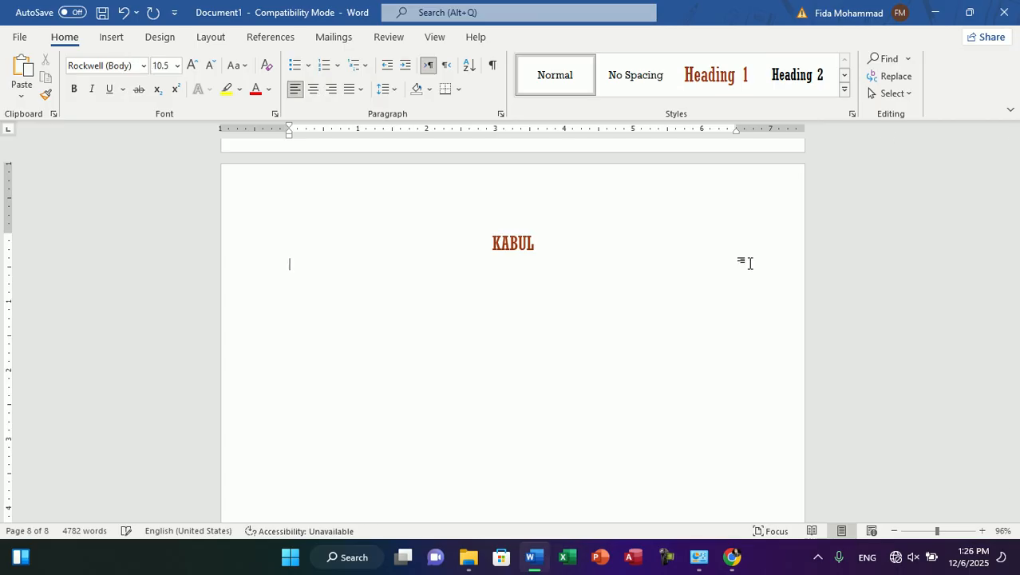
# Generate sample text with the =rand function in the No Spacing style below KABUL, and insert a page break after it
pyautogui.click(642, 88)
pyautogui.write('=rand')
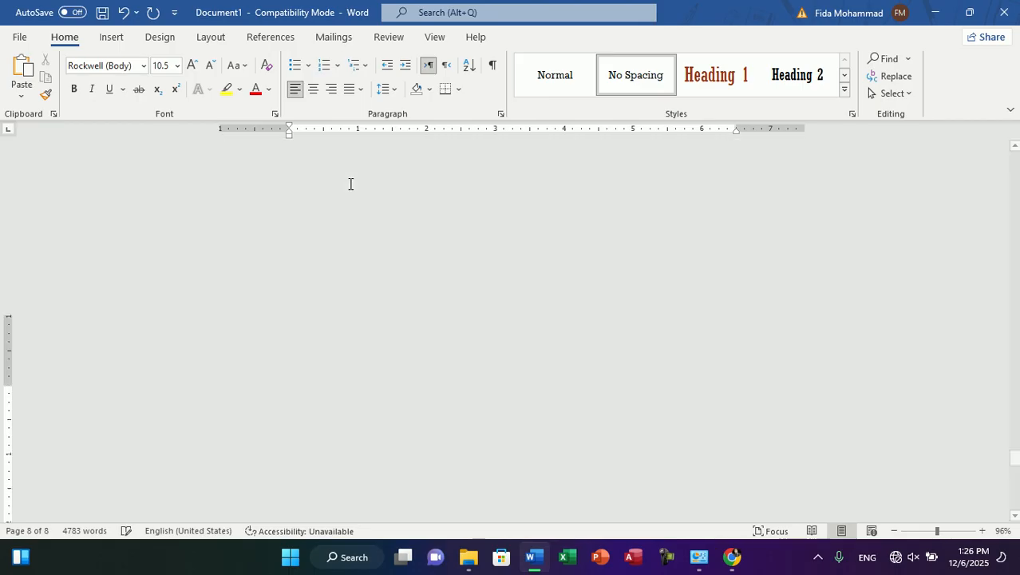
pyautogui.hotkey('ctrl', 'Return')
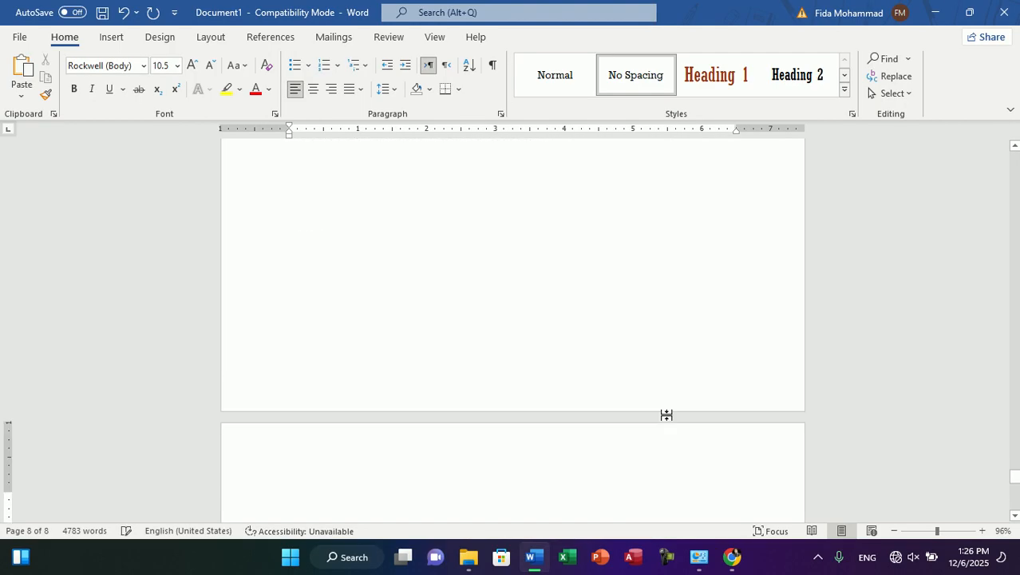
# Add the heading JALALABAD in the Heading 1 style on the new page, followed by a new paragraph
pyautogui.click(752, 74)
pyautogui.write('JA')
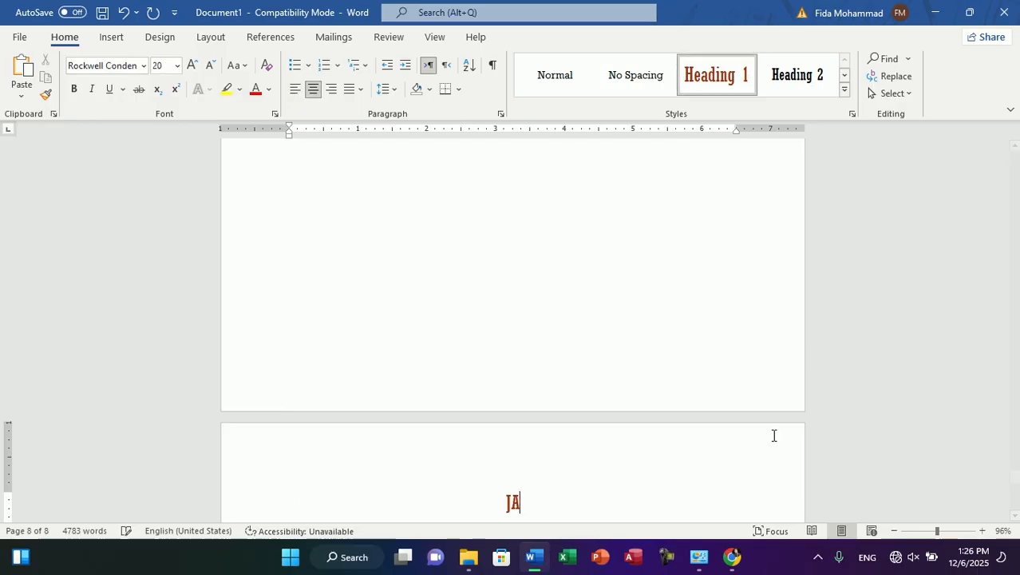
pyautogui.write('LALABAD')
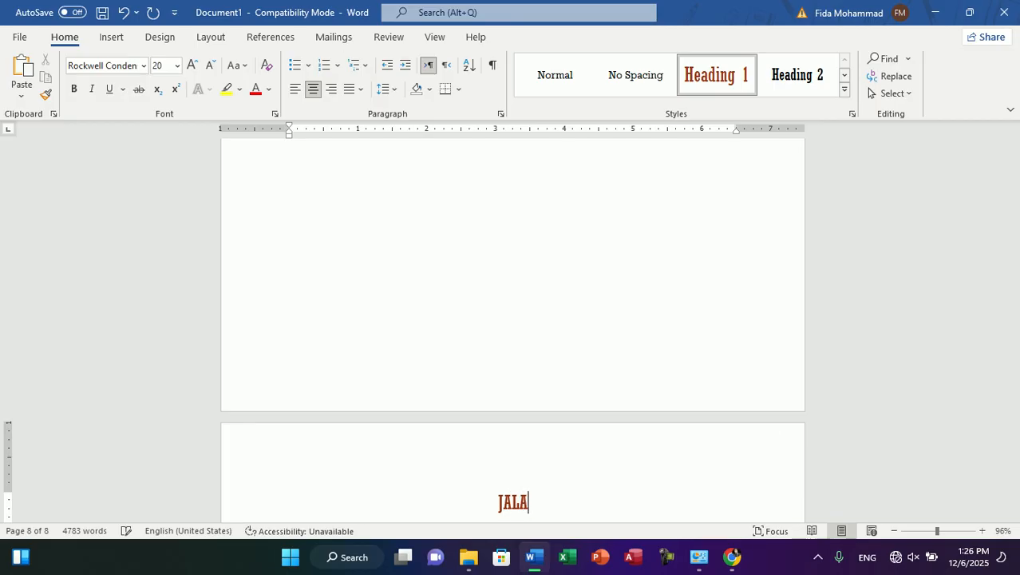
pyautogui.press('Return')
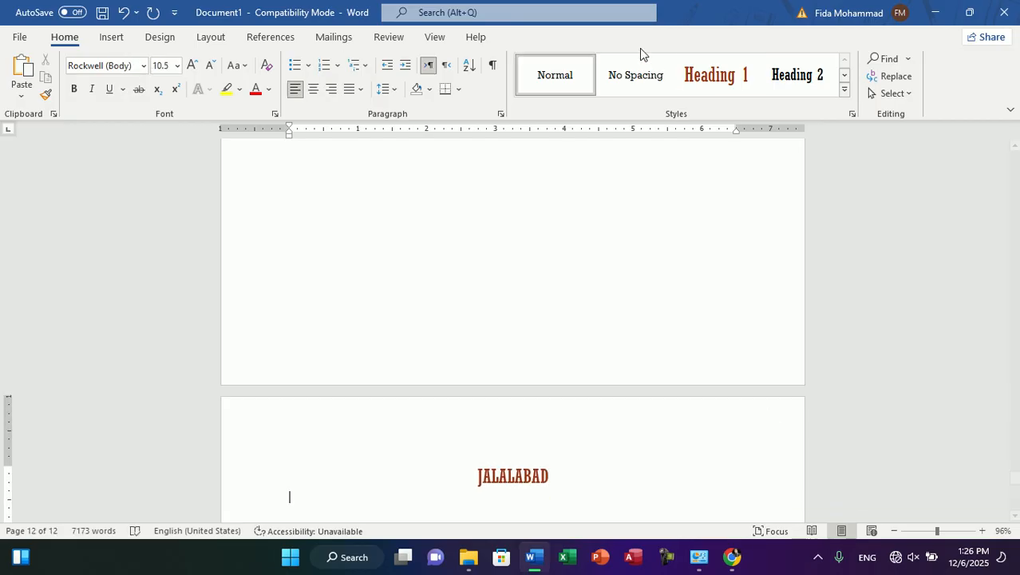
# Generate sample text with =rand(50) in the No Spacing style below JALALABAD, and start a new page after it
pyautogui.click(638, 73)
pyautogui.write('=rand(')
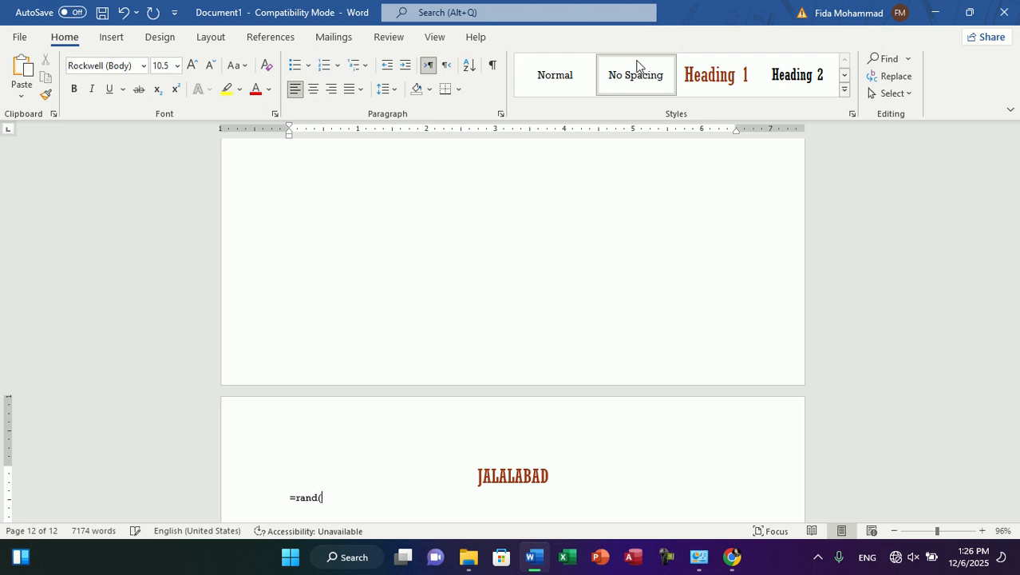
pyautogui.write('50)')
pyautogui.press('Return')
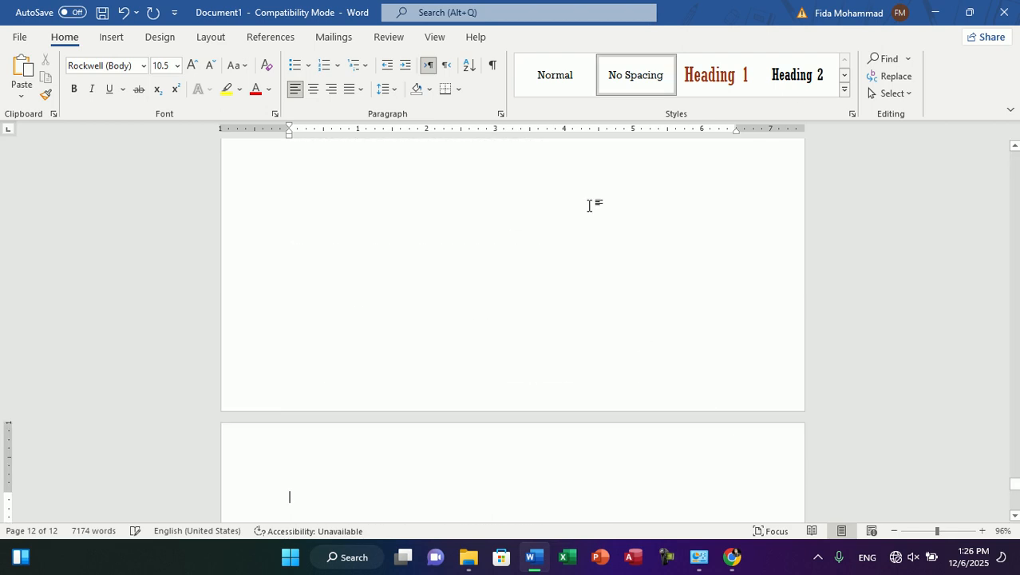
# Add the title IRAN in the Title style on the new page, followed by a new paragraph
pyautogui.click(844, 90)
pyautogui.click(796, 120)
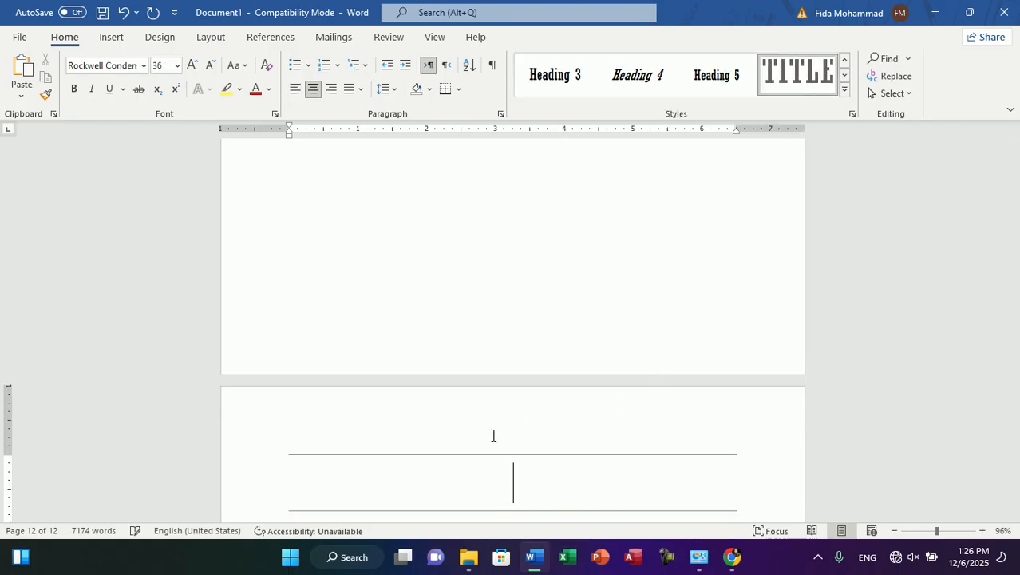
pyautogui.write('IRAN')
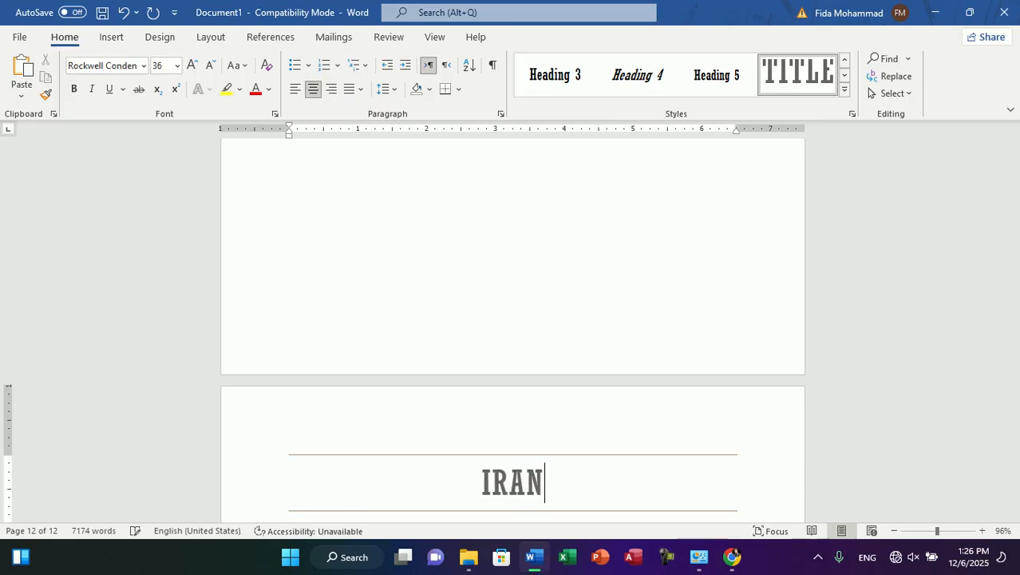
pyautogui.press('Return')
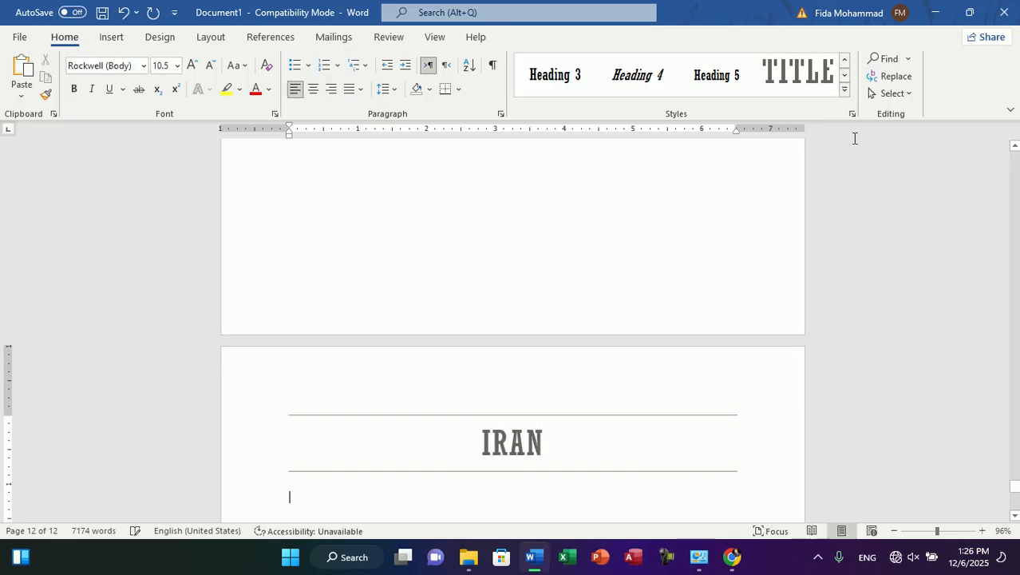
# Generate sample text with =rand(100) in the No Spacing style below IRAN, and start a new page after it
pyautogui.click(844, 90)
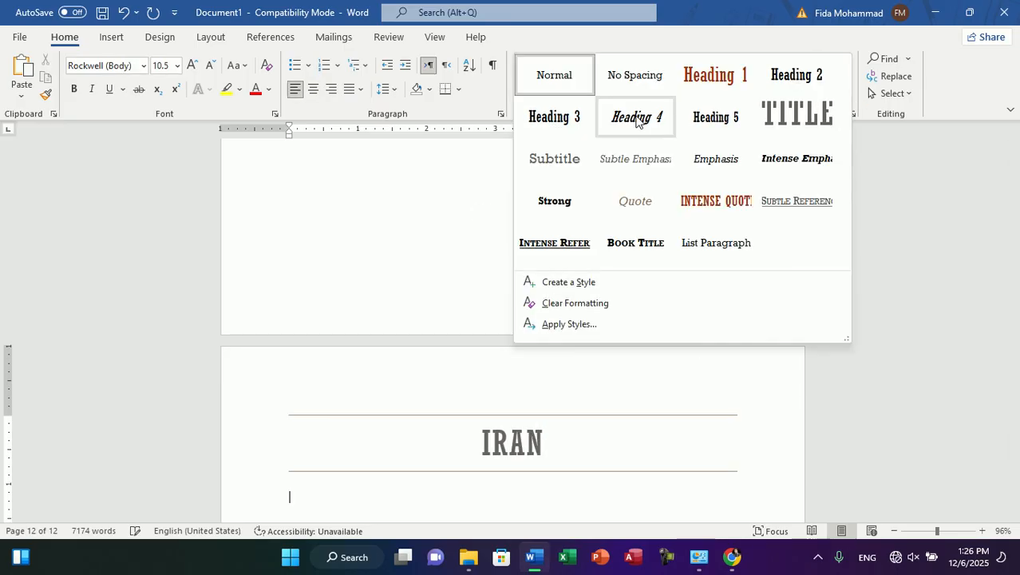
pyautogui.click(654, 75)
pyautogui.write('=r')
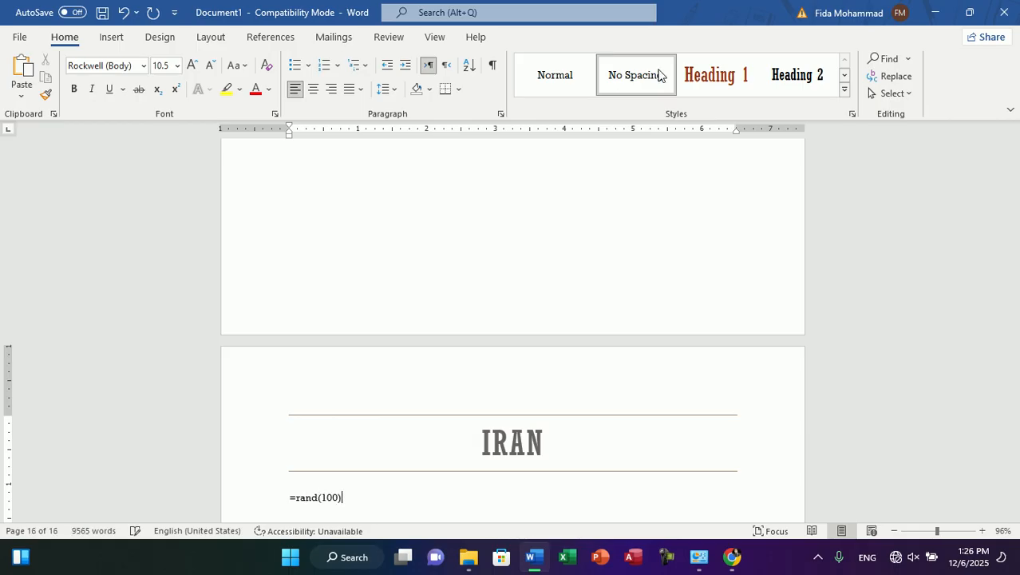
pyautogui.write('and(100)')
pyautogui.press('Return')
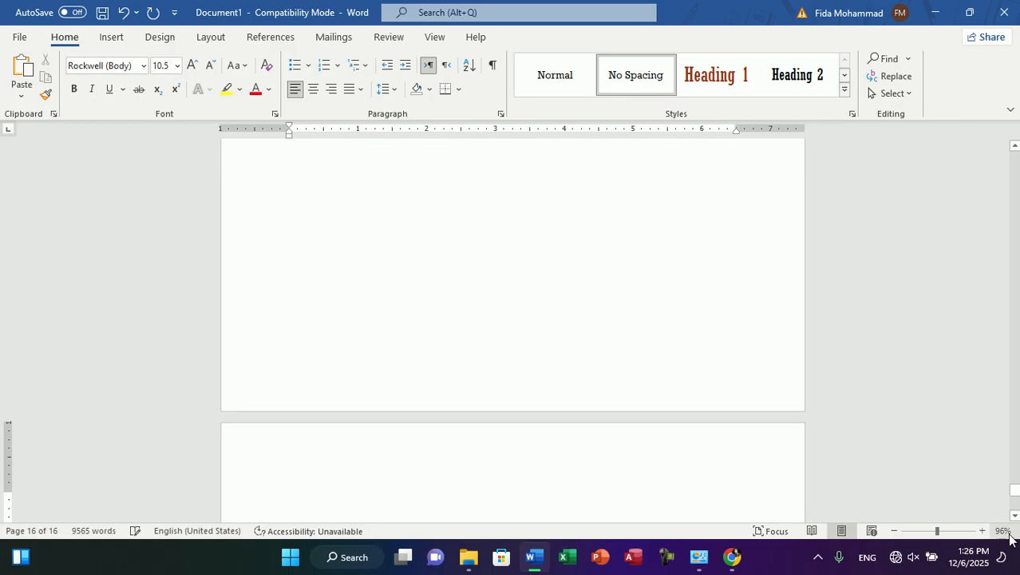
# Add the heading ASFAHAN in the Heading 1 style on the new page, followed by a new paragraph
pyautogui.click(719, 76)
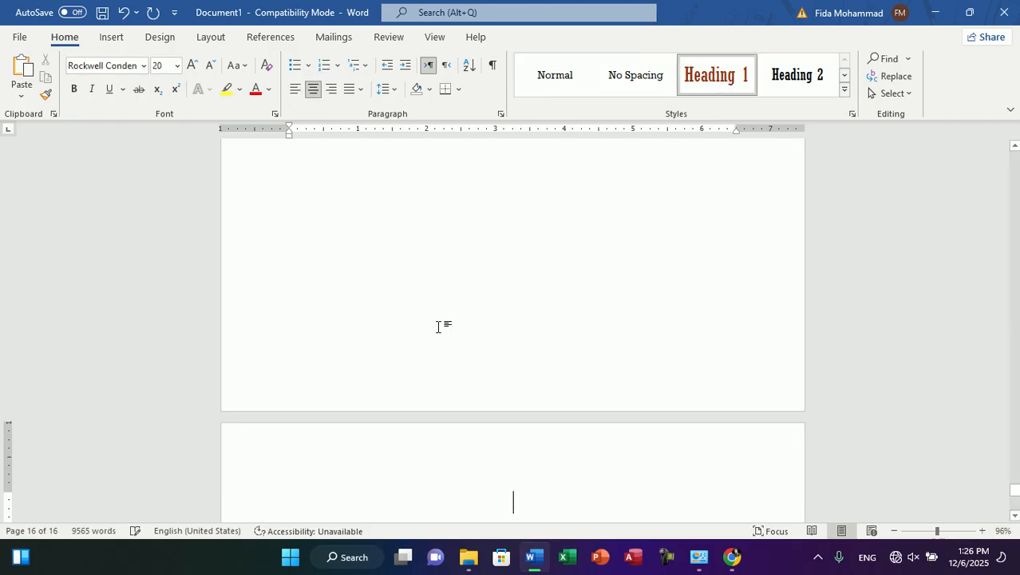
pyautogui.write('ASP')
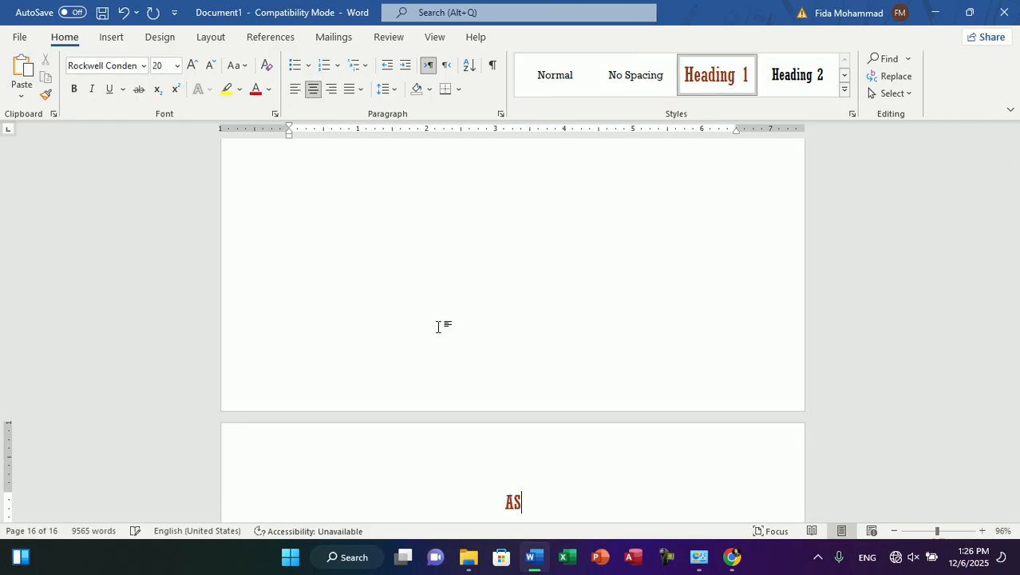
pyautogui.press('BackSpace')
pyautogui.write('FAHAN')
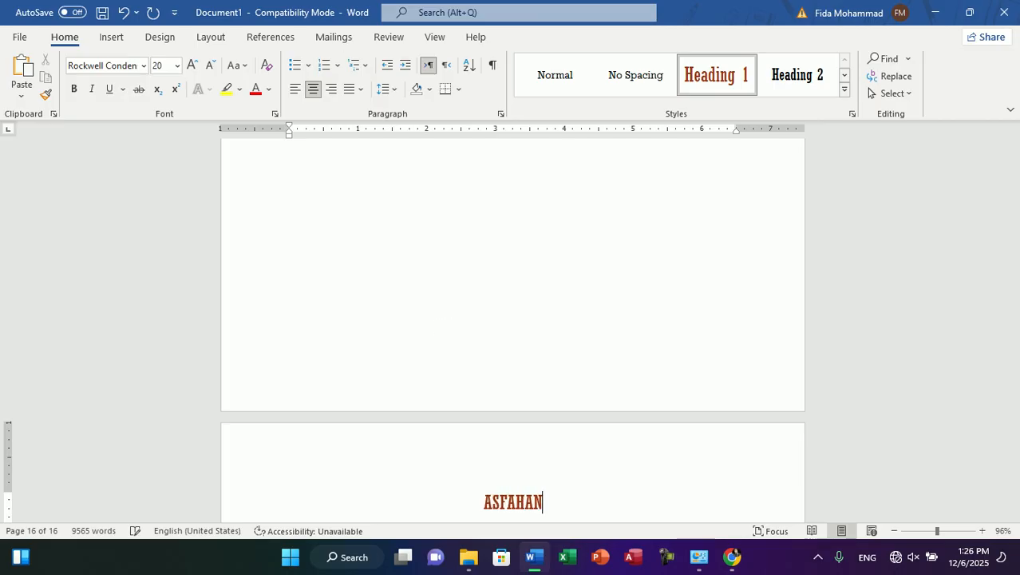
pyautogui.press('Return')
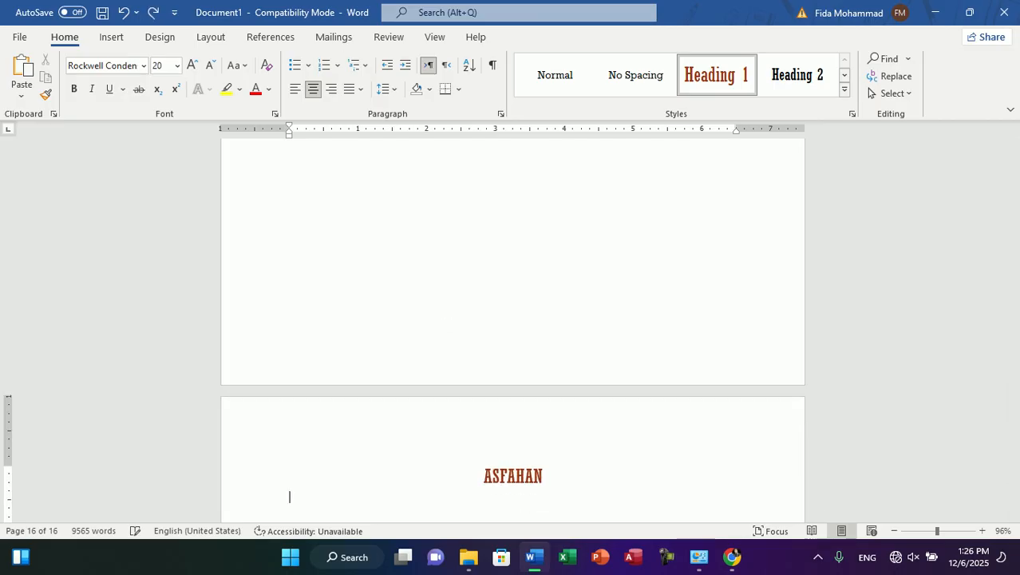
# Generate sample text with =rand(50) in the No Spacing style below ASFAHAN, and start a new page after it
pyautogui.click(637, 77)
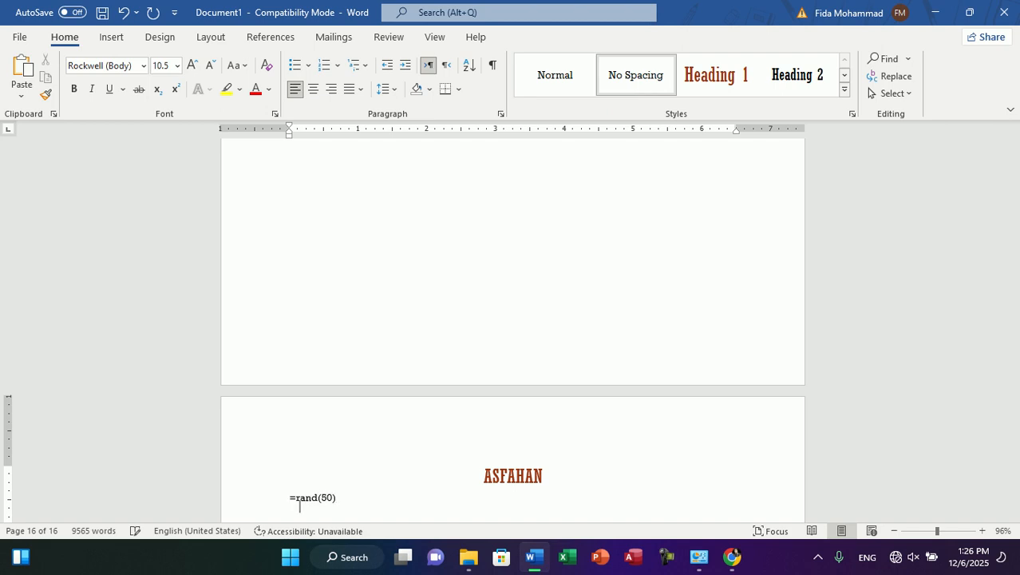
pyautogui.write('=rand(50)')
pyautogui.press('Return')
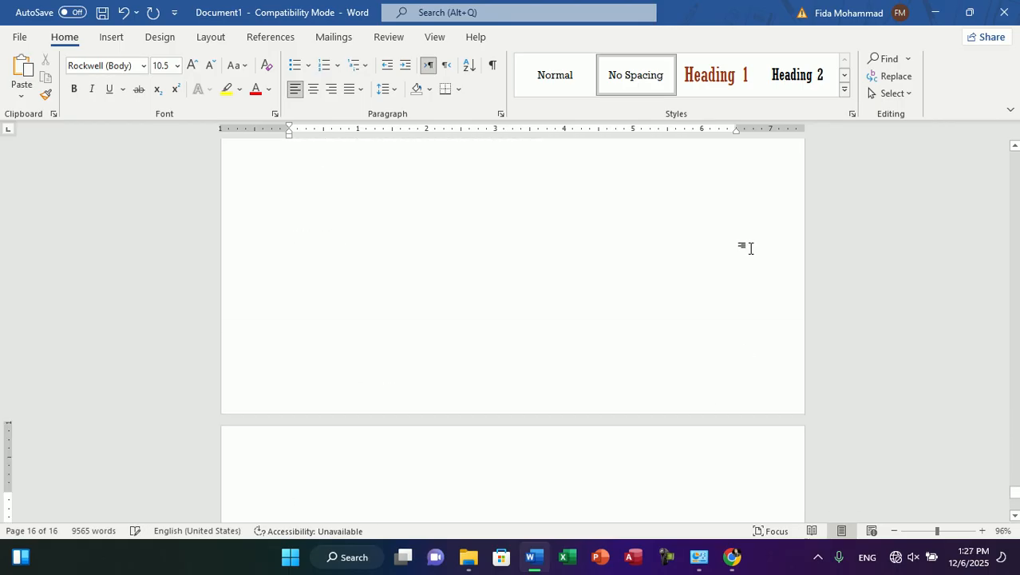
# Add the heading SHIRAZ in the Heading 1 style on the new page, followed by a new paragraph
pyautogui.click(751, 75)
pyautogui.write('SHIRAZ')
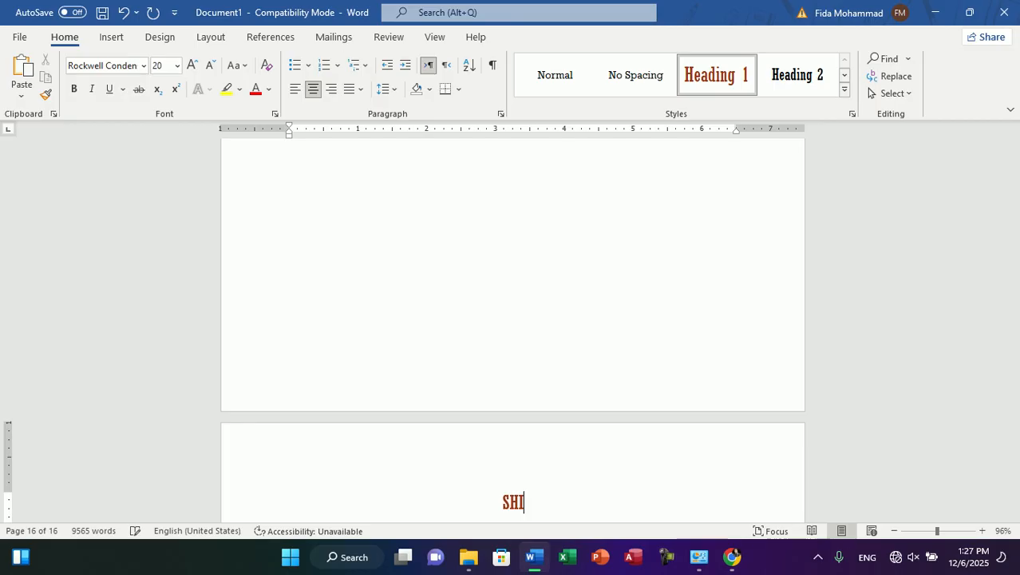
pyautogui.press('Return')
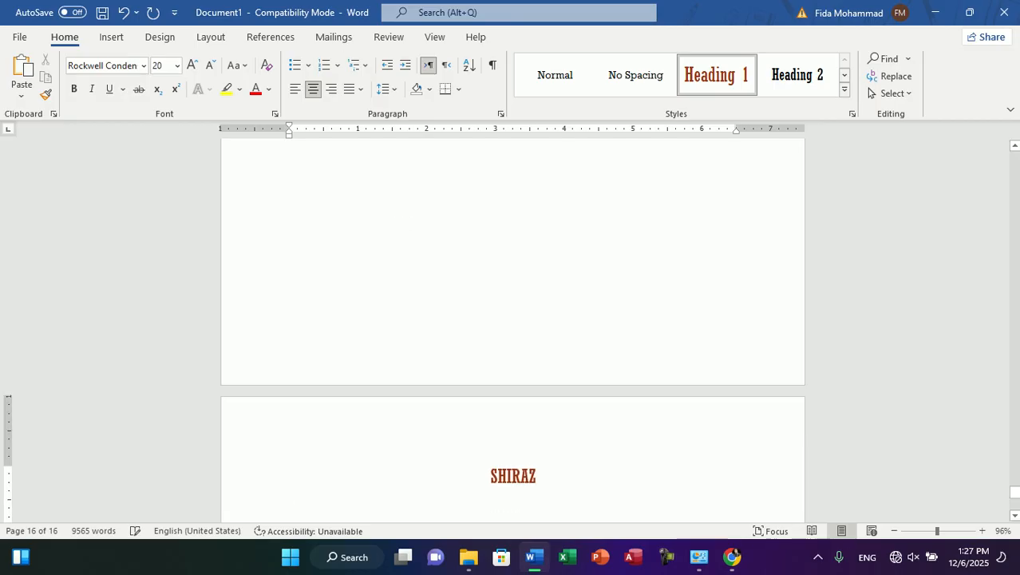
# Generate sample text with =rand(50) in the No Spacing style below SHIRAZ
pyautogui.click(555, 75)
pyautogui.click(627, 79)
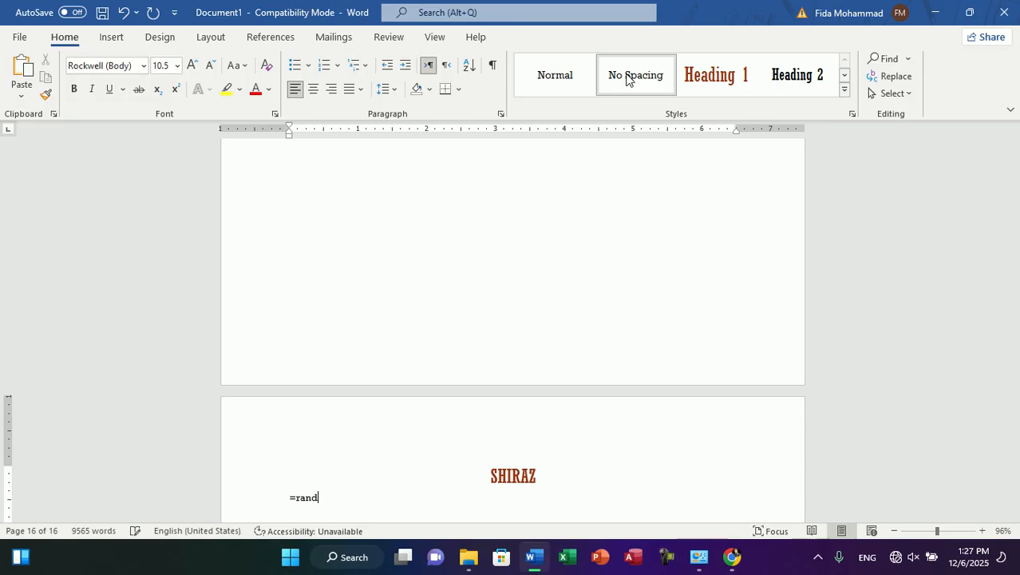
pyautogui.write('=rand(50)')
pyautogui.press('Return')
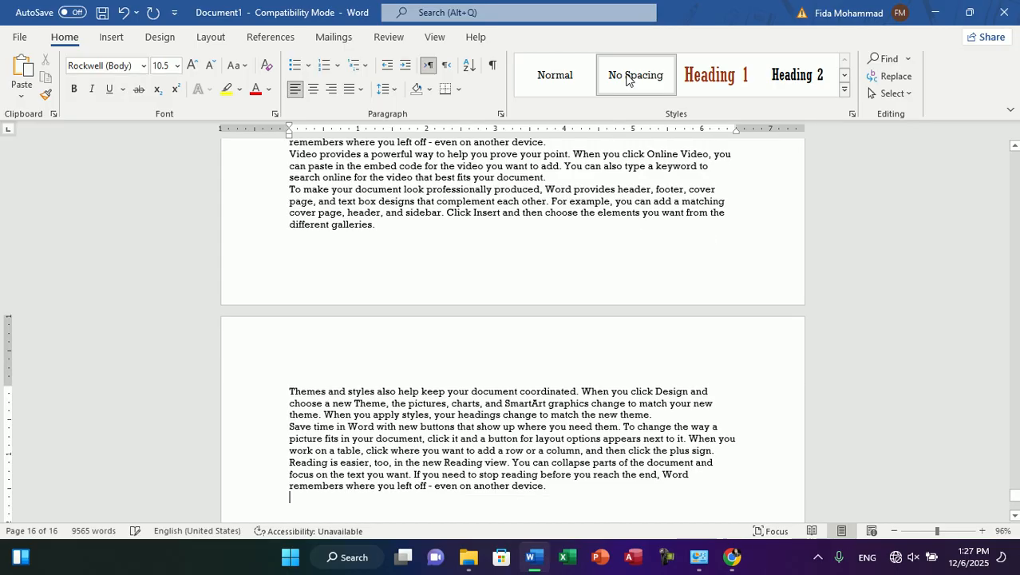
# Select the whole document and apply the Berlin theme to it
pyautogui.moveTo(1017, 506); pyautogui.dragTo(1017, 146)
pyautogui.hotkey('ctrl', 'a')
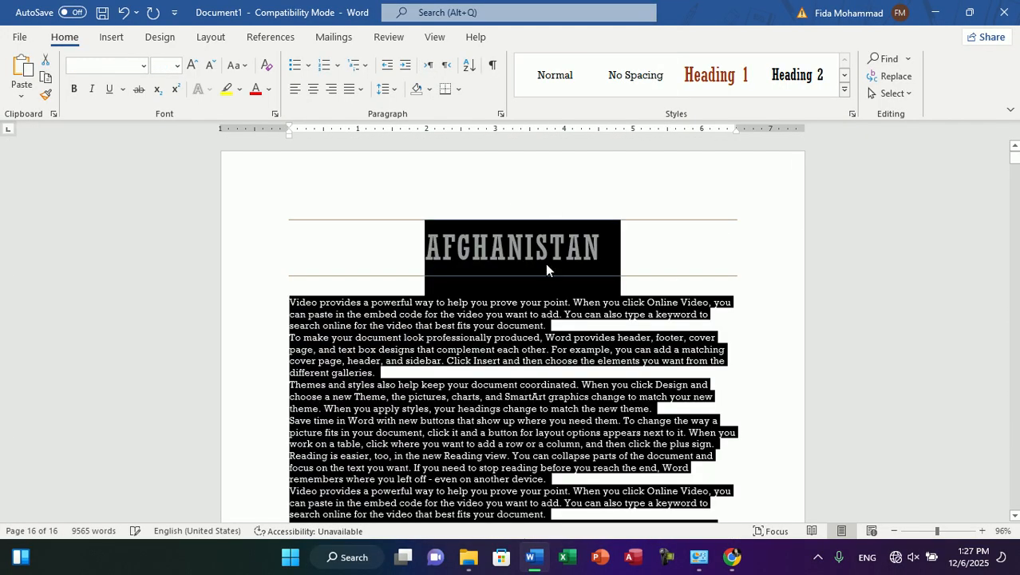
pyautogui.click(178, 39)
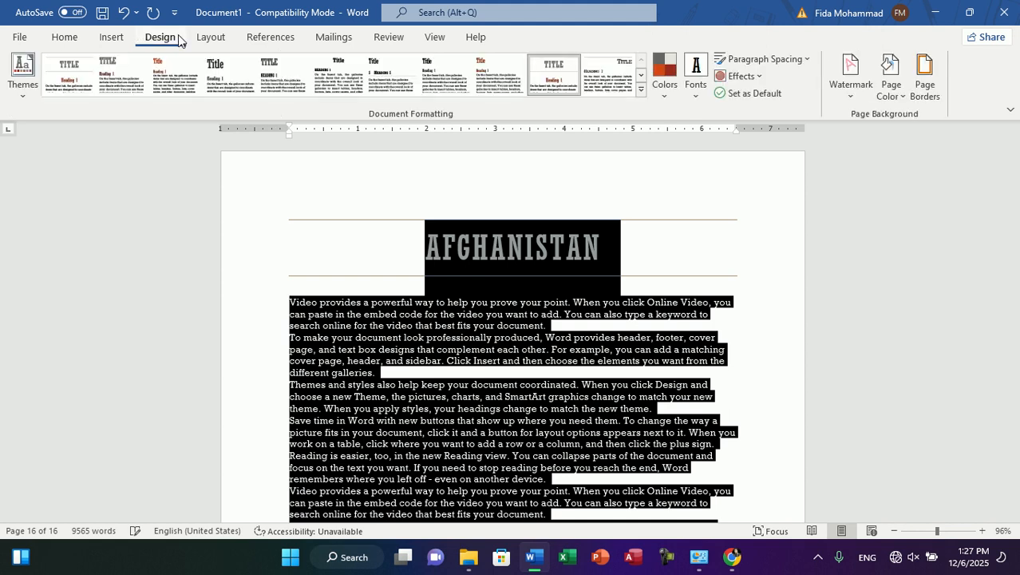
pyautogui.click(61, 36)
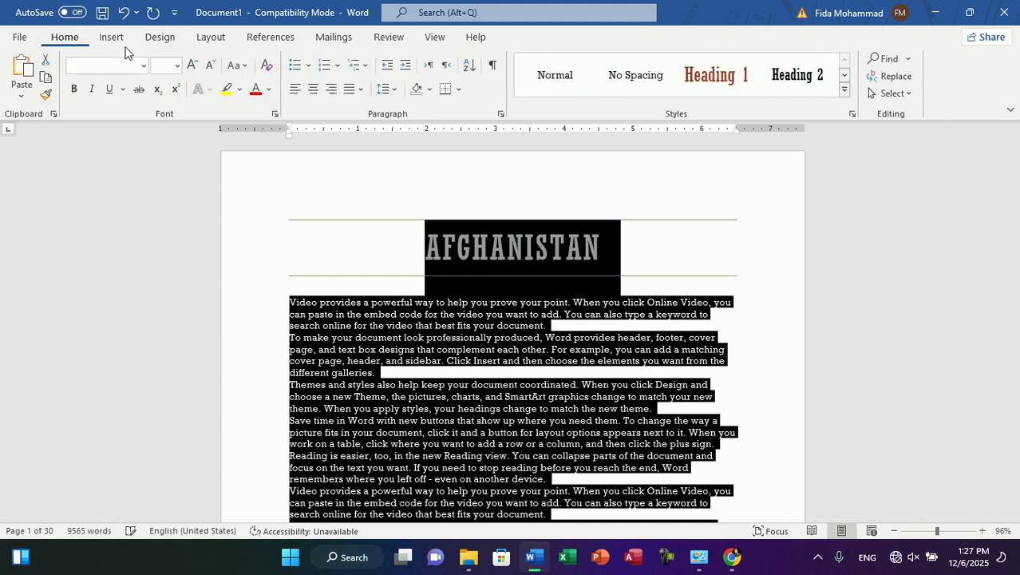
pyautogui.click(143, 67)
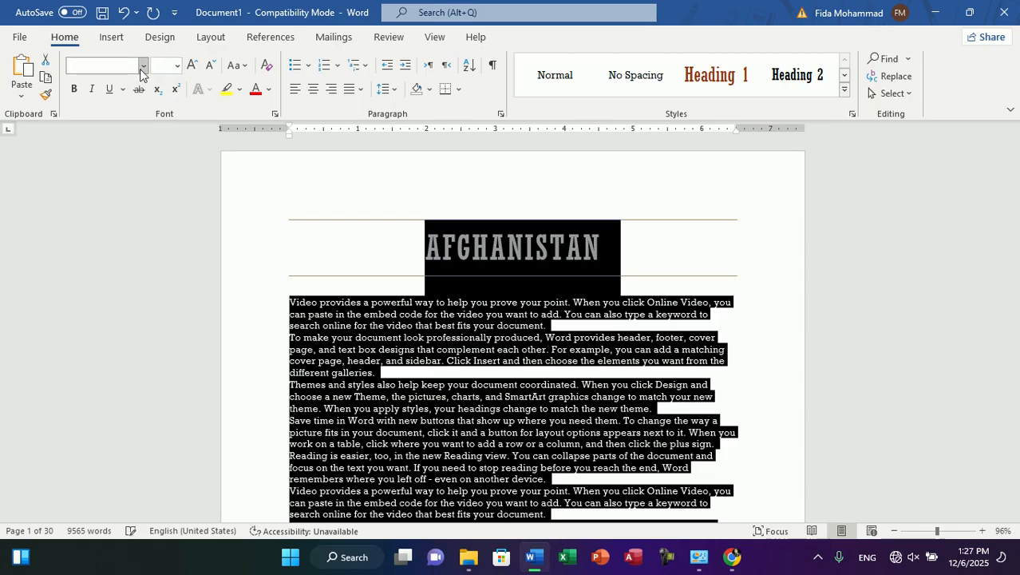
pyautogui.click(141, 68)
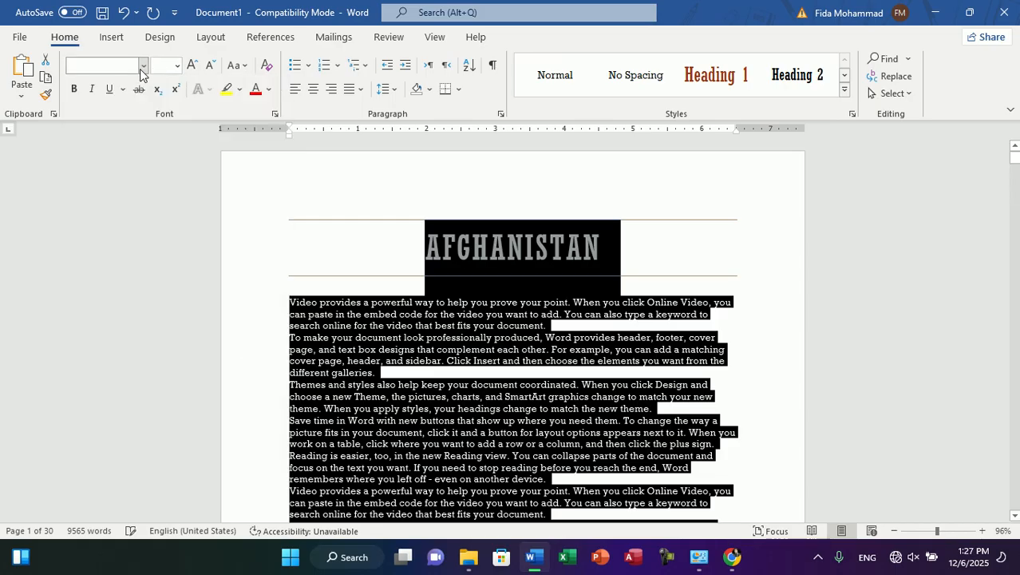
pyautogui.click(161, 38)
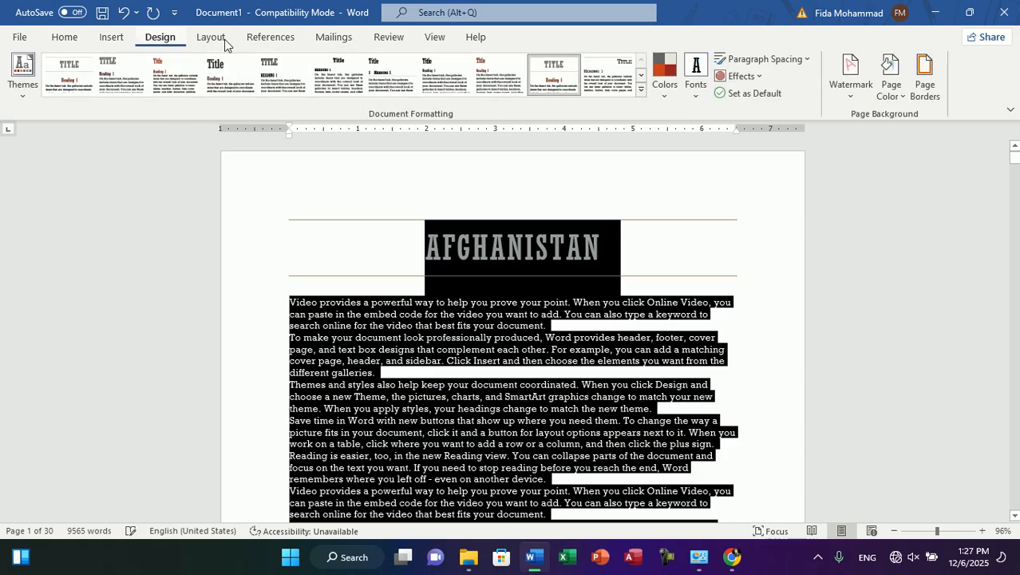
pyautogui.click(20, 80)
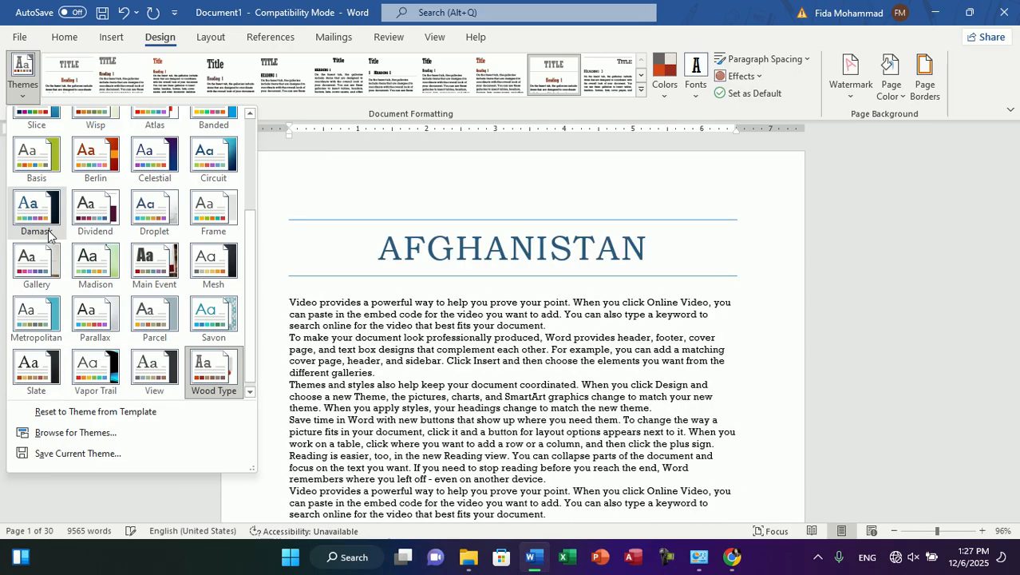
pyautogui.click(95, 152)
# Change the theme of the whole document to Vapor Trail and deselect the text
pyautogui.hotkey('ctrl', 'a')
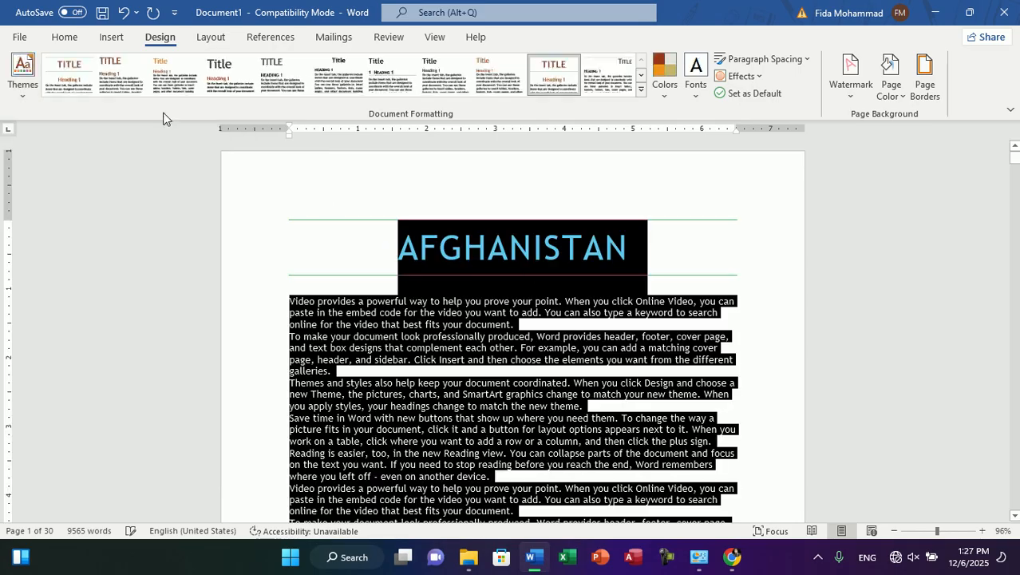
pyautogui.click(22, 76)
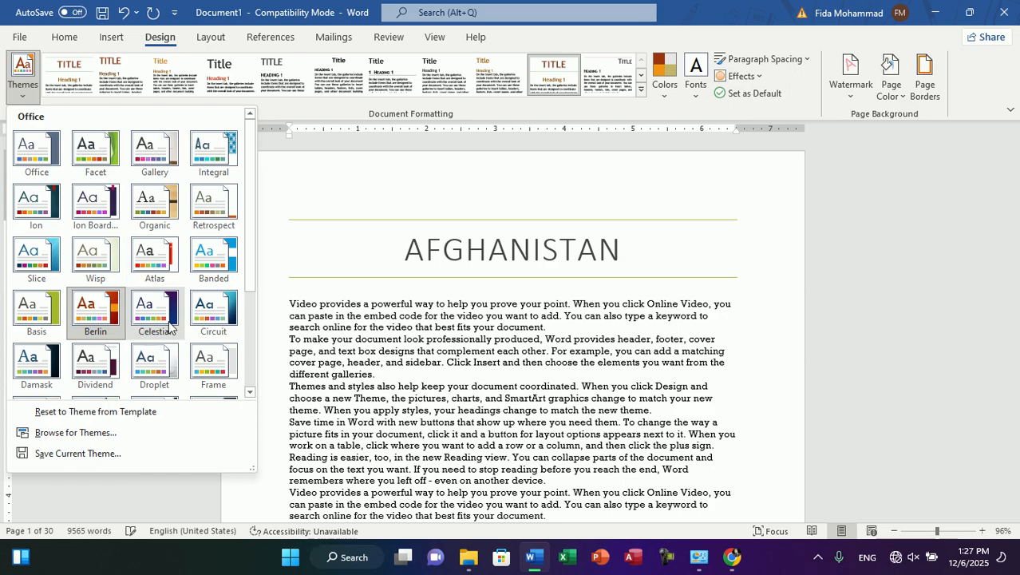
pyautogui.scroll(-2, 254, 387)
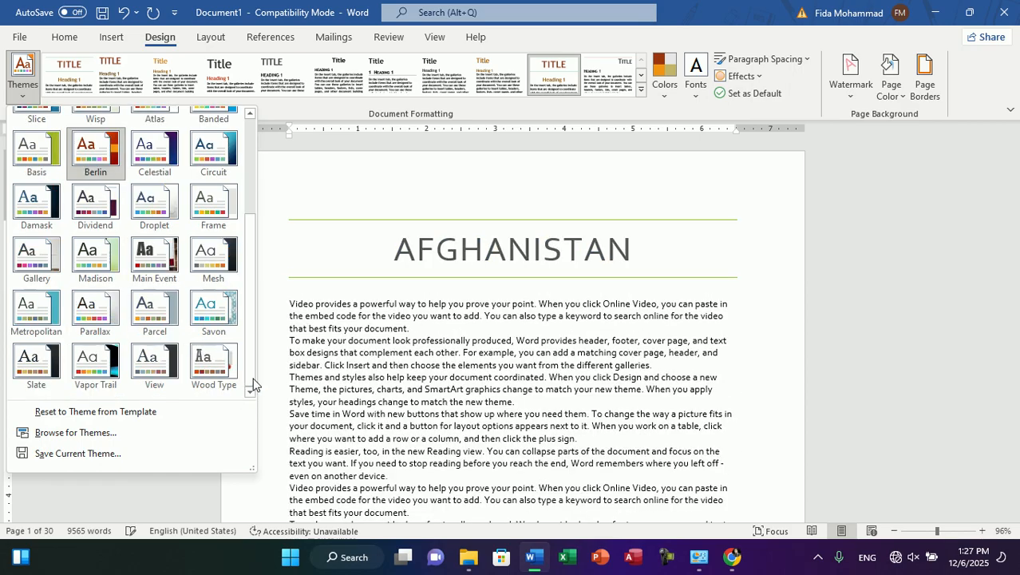
pyautogui.click(95, 363)
pyautogui.click(752, 274)
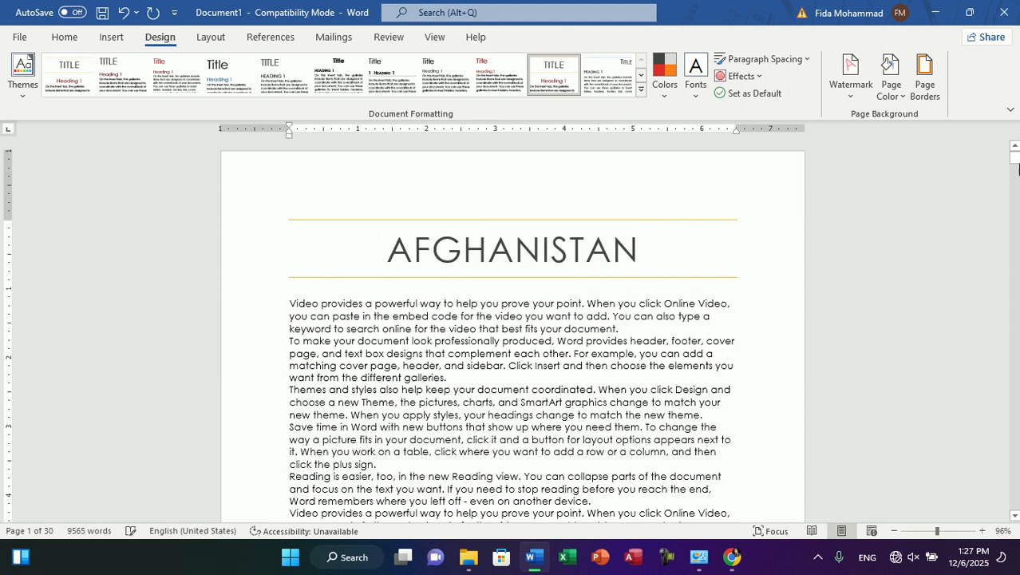
# Apply the built-in style set with the solid red Heading 1 band to the whole document, and deselect the text
pyautogui.moveTo(1016, 162); pyautogui.dragTo(1016, 167)
pyautogui.moveTo(1015, 200); pyautogui.dragTo(1014, 344)
pyautogui.hotkey('ctrl', 'a')
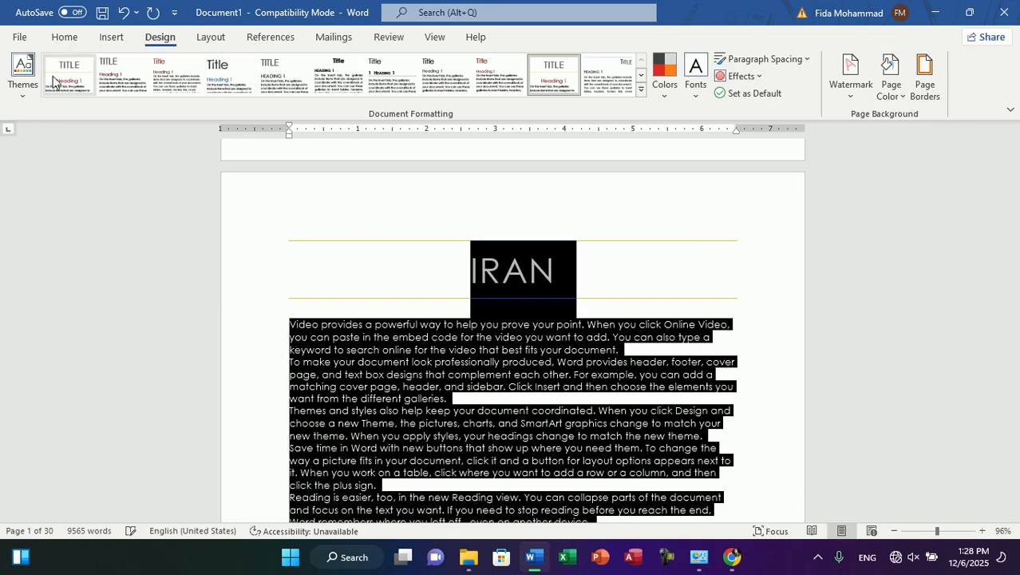
pyautogui.click(23, 76)
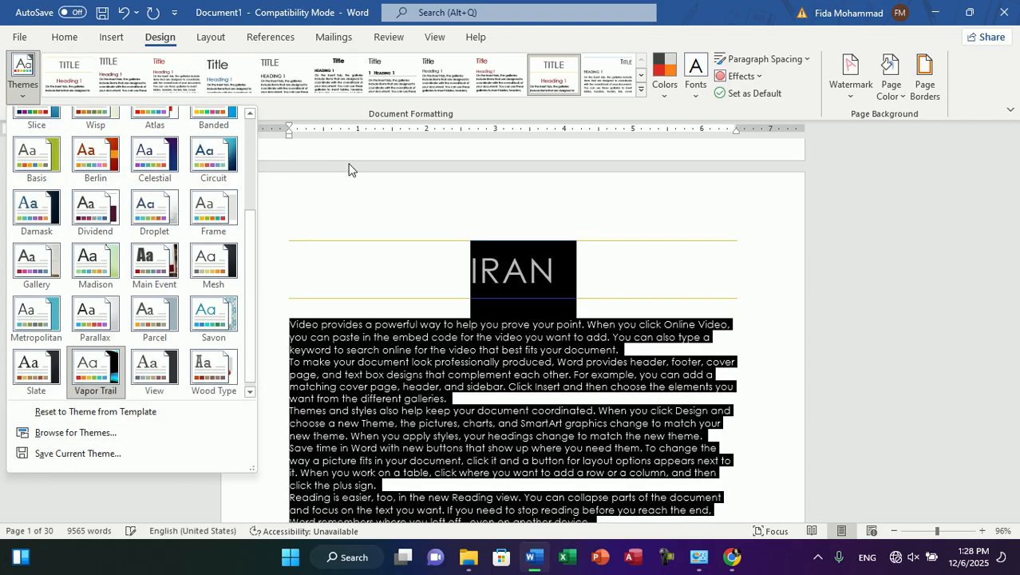
pyautogui.click(543, 108)
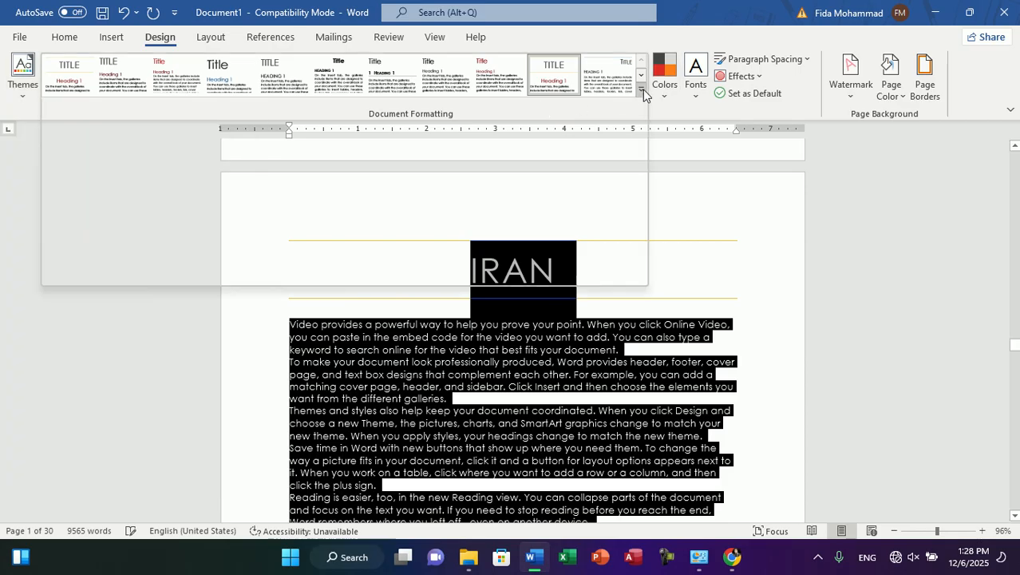
pyautogui.click(642, 94)
pyautogui.click(177, 219)
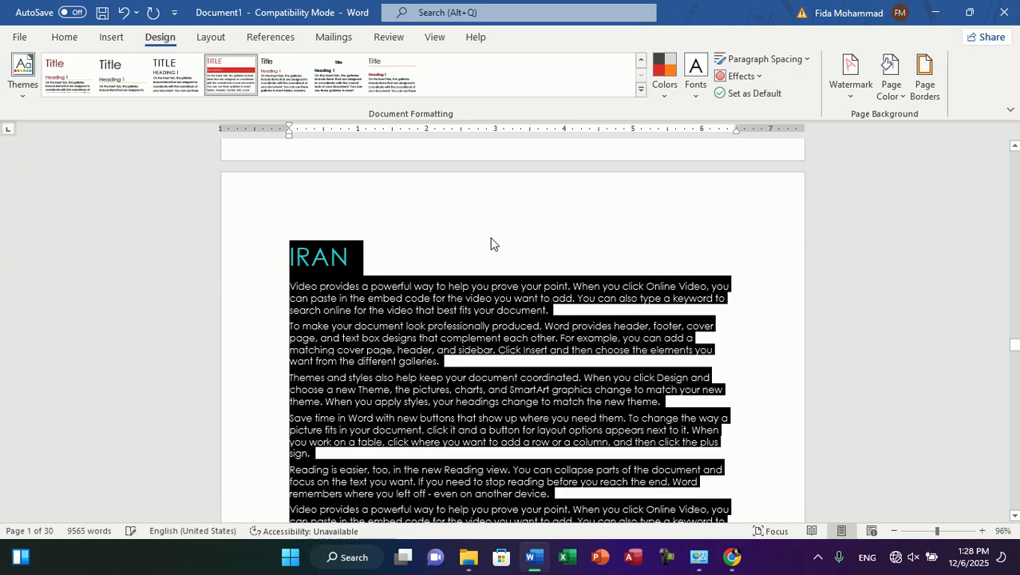
pyautogui.click(629, 287)
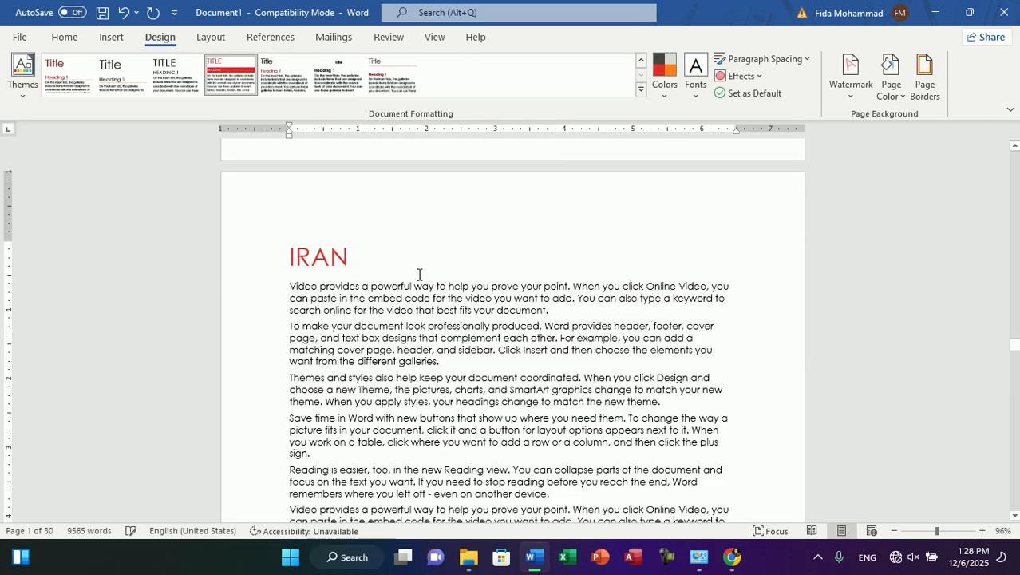
# Select the whole document and apply the built-in style set with a thin red line beneath the left-aligned title
pyautogui.moveTo(1015, 346); pyautogui.dragTo(1015, 158)
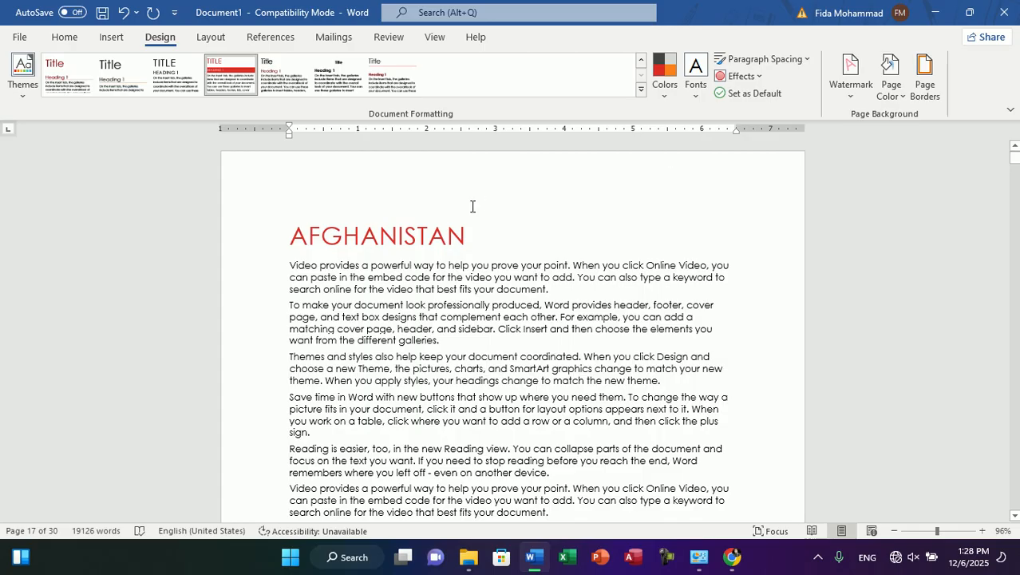
pyautogui.hotkey('ctrl', 'a')
pyautogui.click(642, 89)
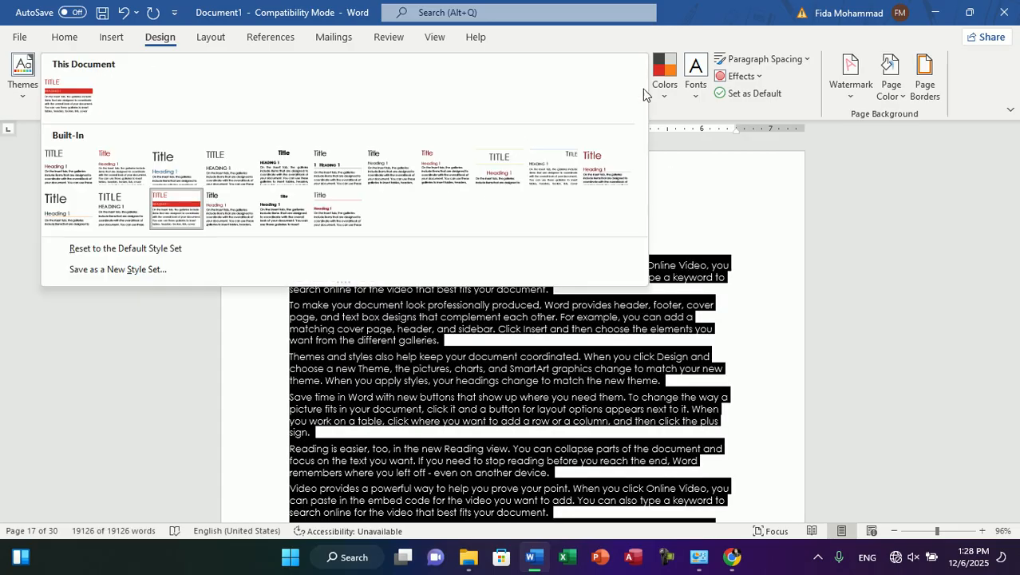
pyautogui.click(317, 215)
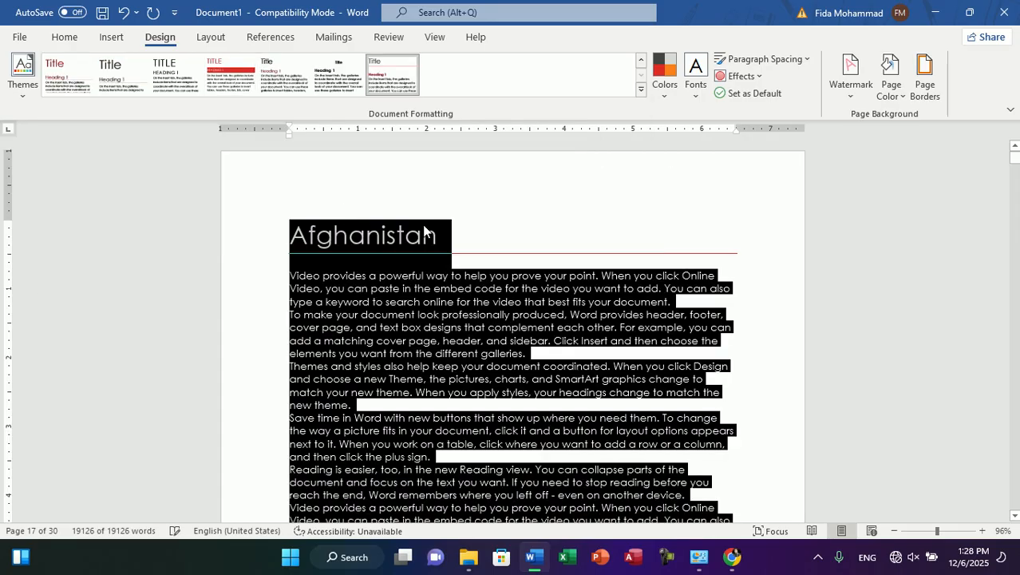
# Apply the built-in style set with a large red left-aligned title to the whole document, and reset to the default style set
pyautogui.click(346, 241)
pyautogui.hotkey('ctrl', 'a')
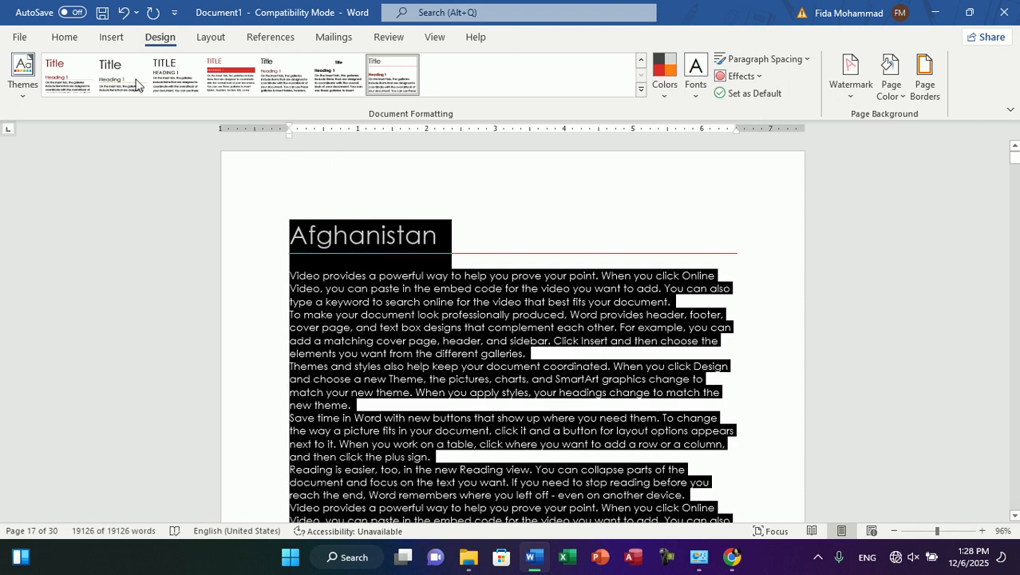
pyautogui.click(68, 74)
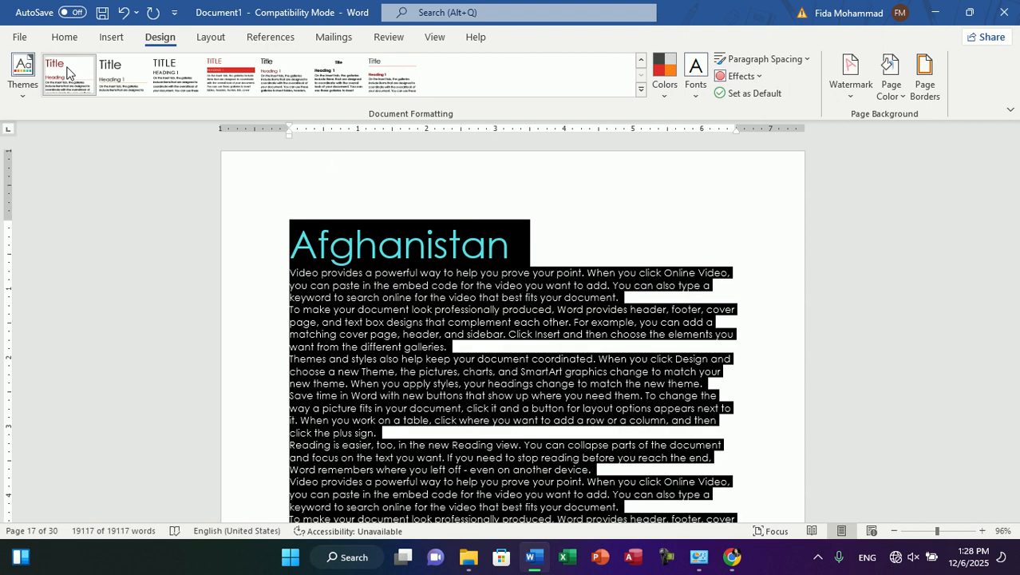
pyautogui.click(701, 232)
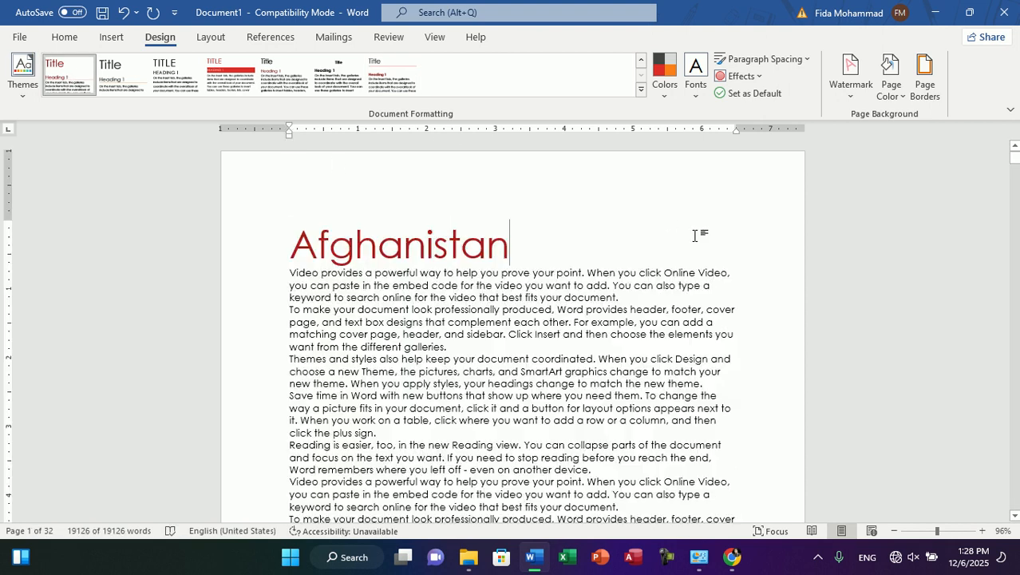
pyautogui.moveTo(1014, 158)
pyautogui.mouseDown()
pyautogui.moveTo(1014, 351)
pyautogui.moveTo(1015, 156)
pyautogui.mouseUp()
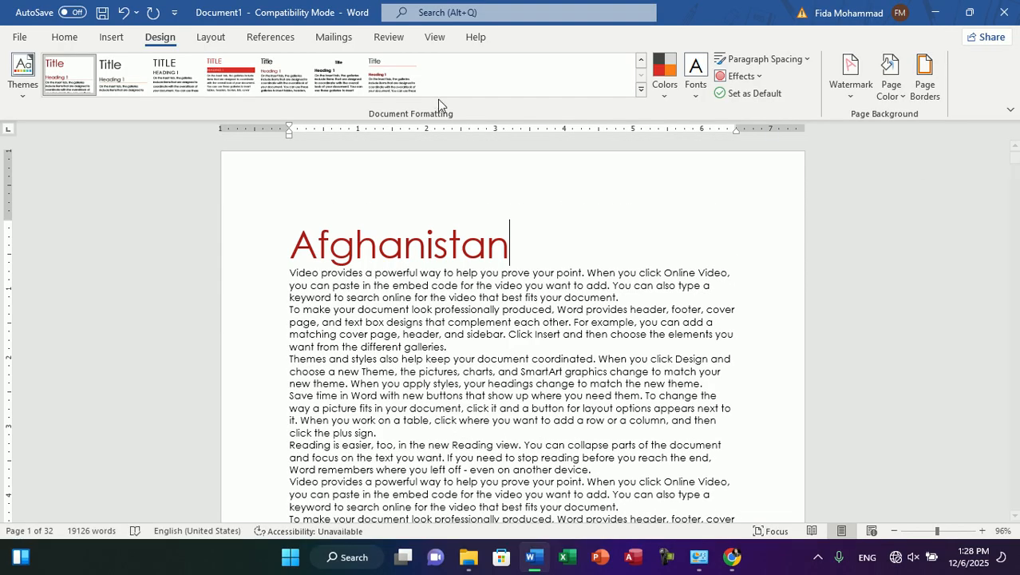
pyautogui.click(642, 91)
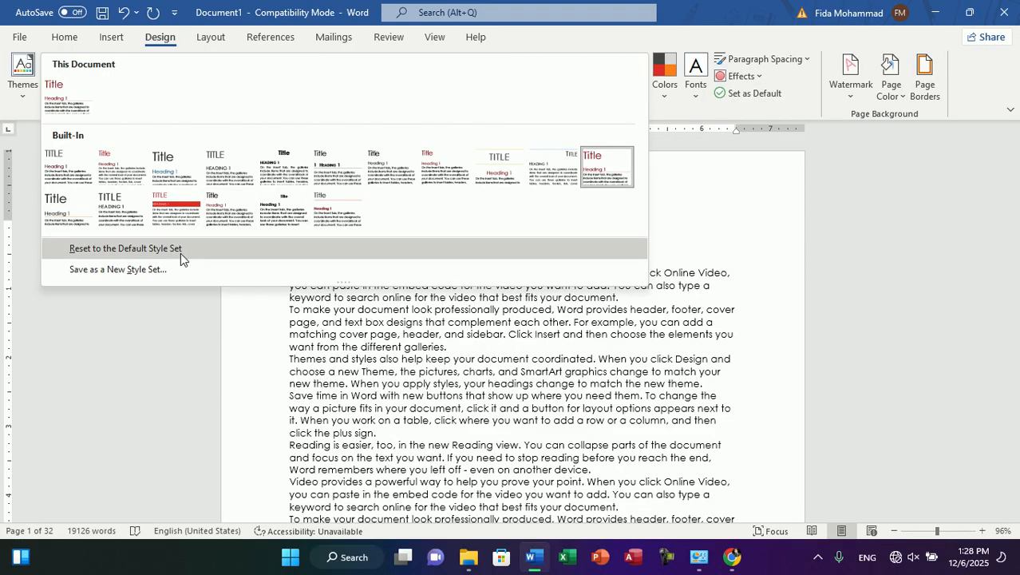
pyautogui.click(188, 254)
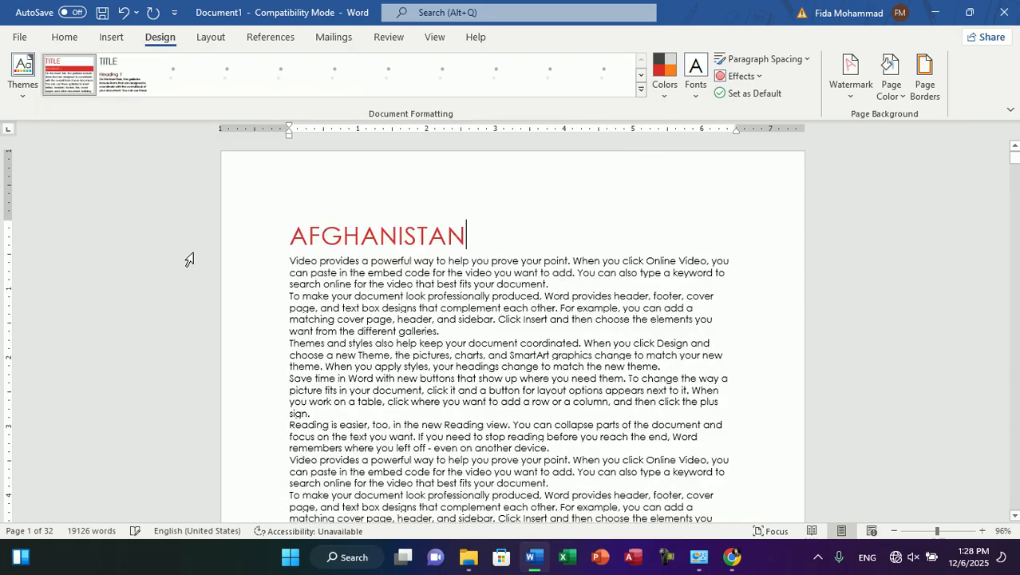
# Select the whole document, apply the built-in Centered style set to it, and deselect the text
pyautogui.hotkey('ctrl', 'a')
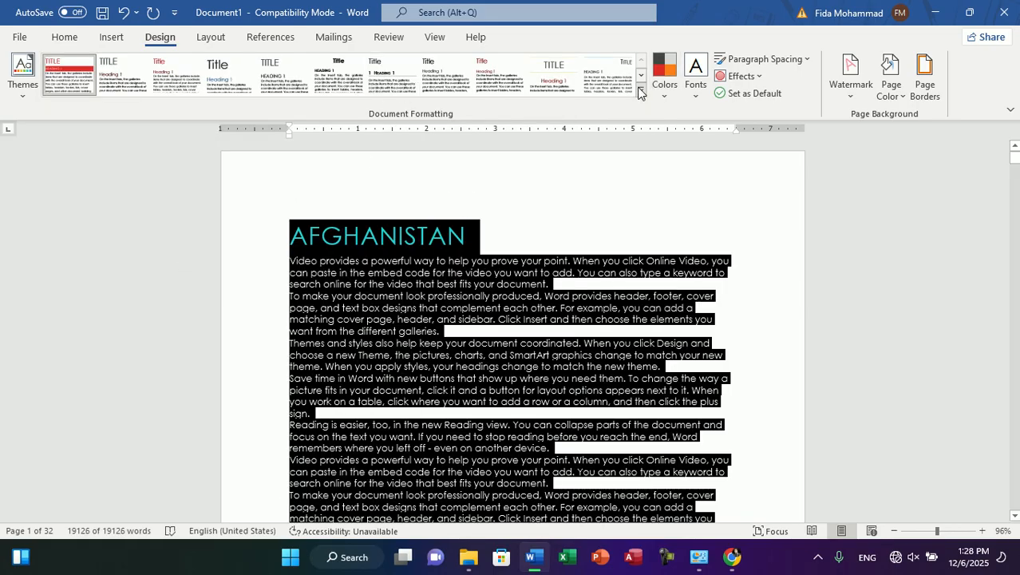
pyautogui.click(642, 90)
pyautogui.click(250, 250)
pyautogui.click(385, 238)
pyautogui.hotkey('ctrl', 'a')
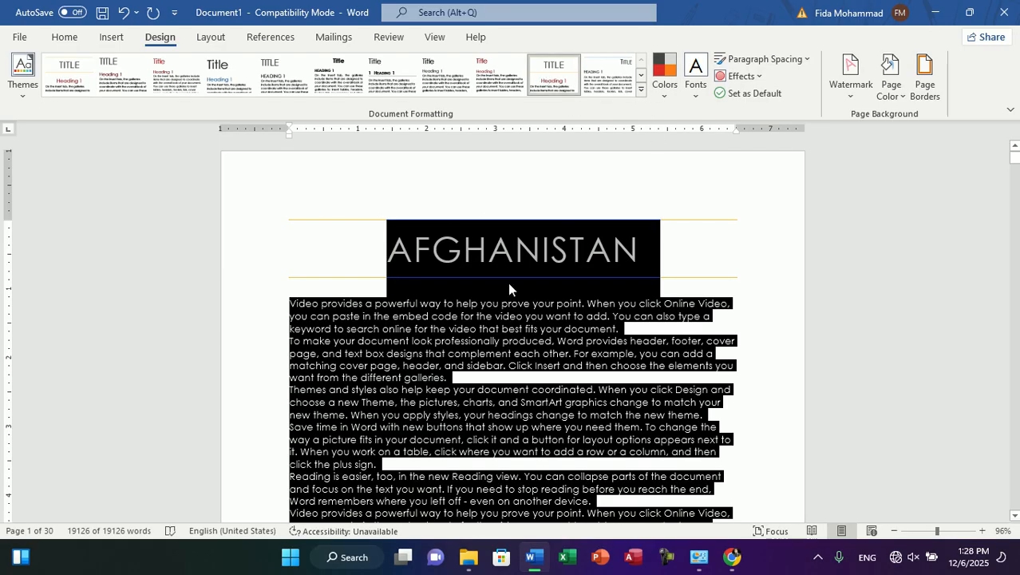
pyautogui.click(515, 285)
# Select the whole document and change its theme colors to Violet II
pyautogui.click(23, 76)
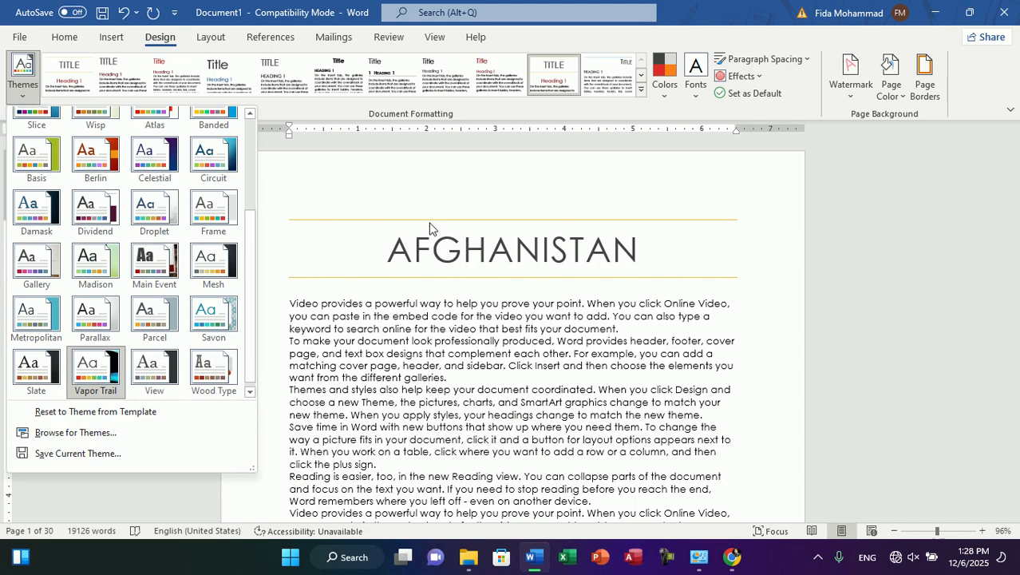
pyautogui.click(497, 269)
pyautogui.hotkey('ctrl', 'a')
pyautogui.click(22, 76)
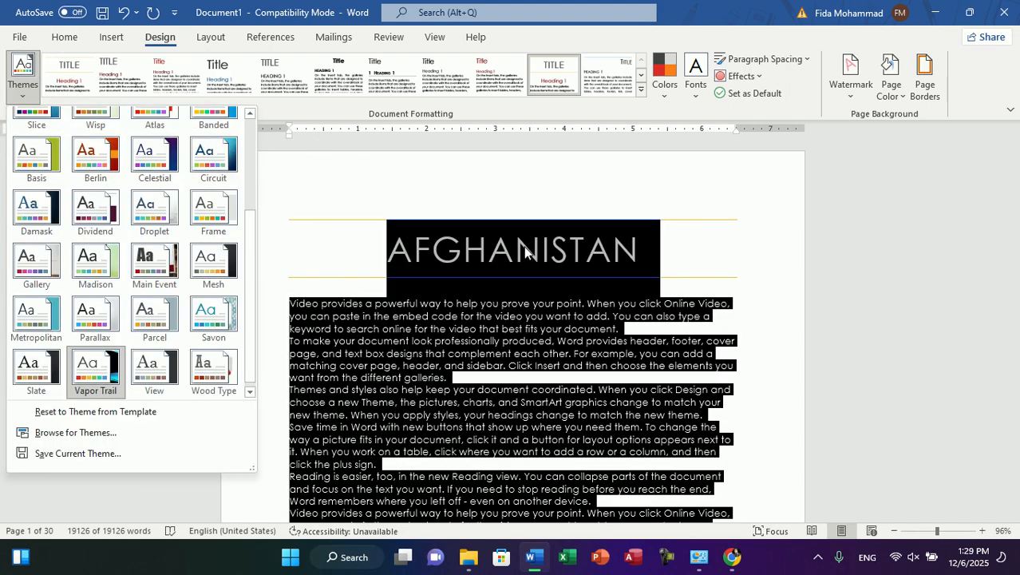
pyautogui.click(664, 84)
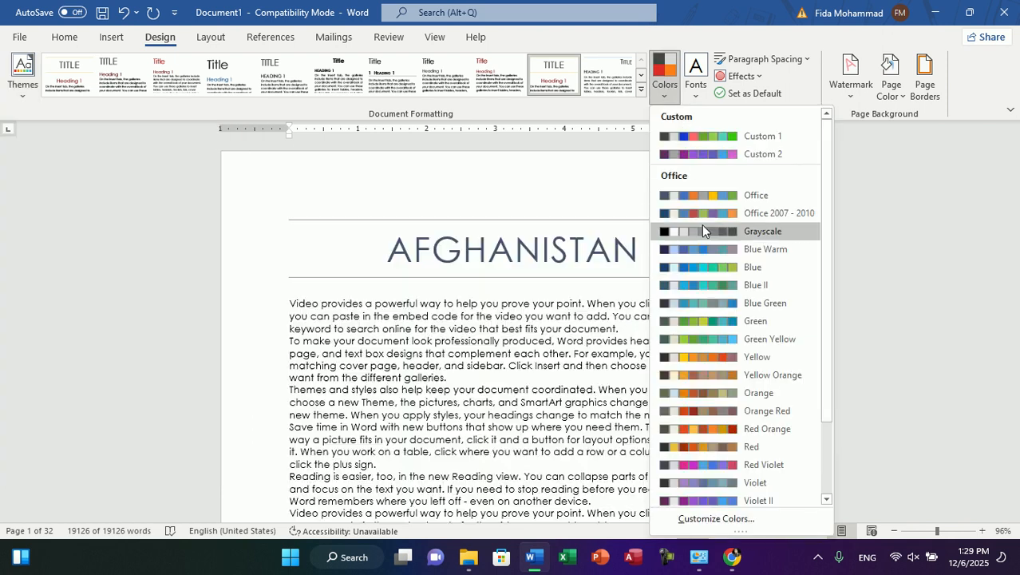
pyautogui.click(736, 501)
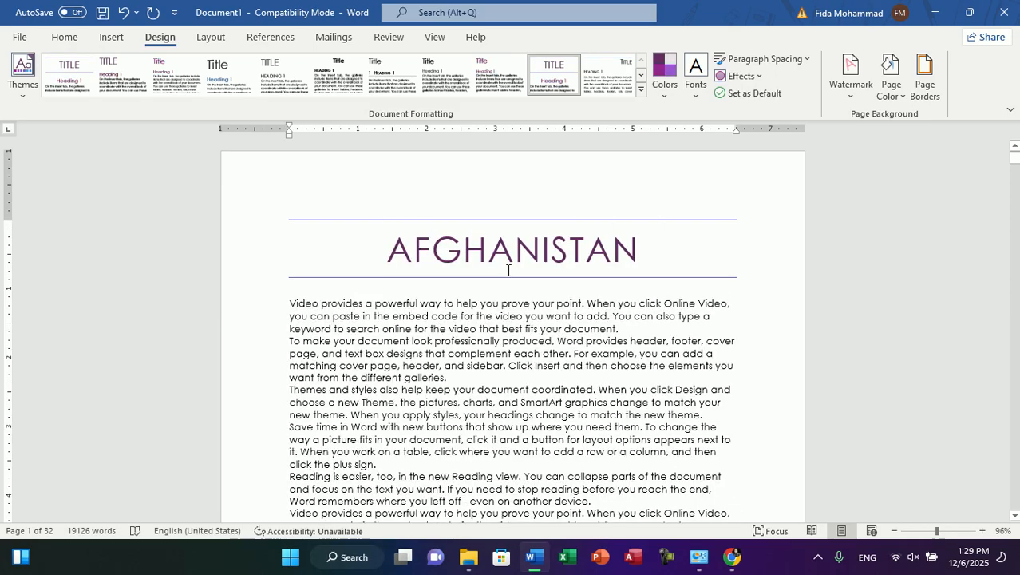
# Select the whole document and change its theme fonts to Century Schoolbook
pyautogui.hotkey('ctrl', 'a')
pyautogui.click(697, 80)
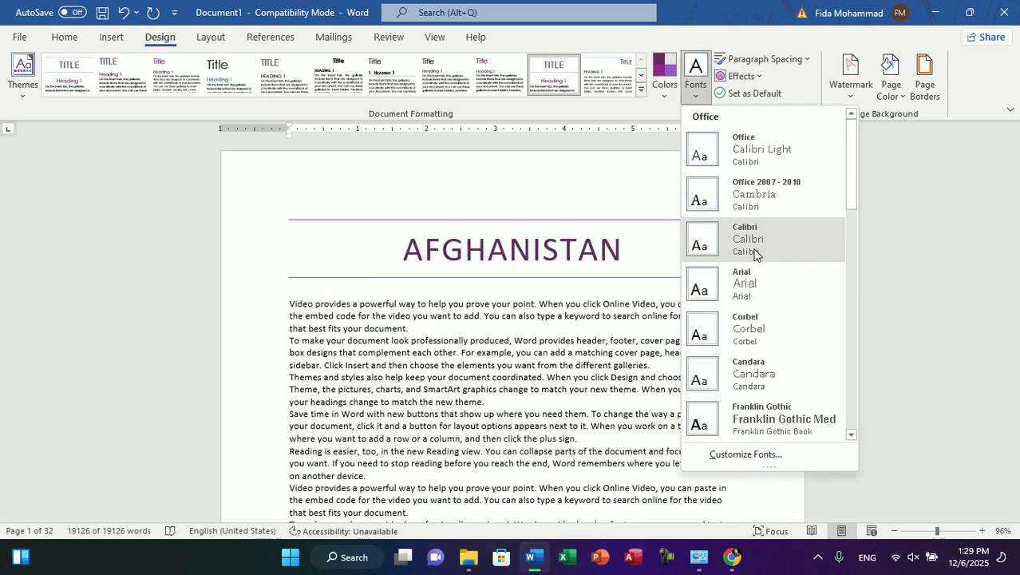
pyautogui.click(854, 415)
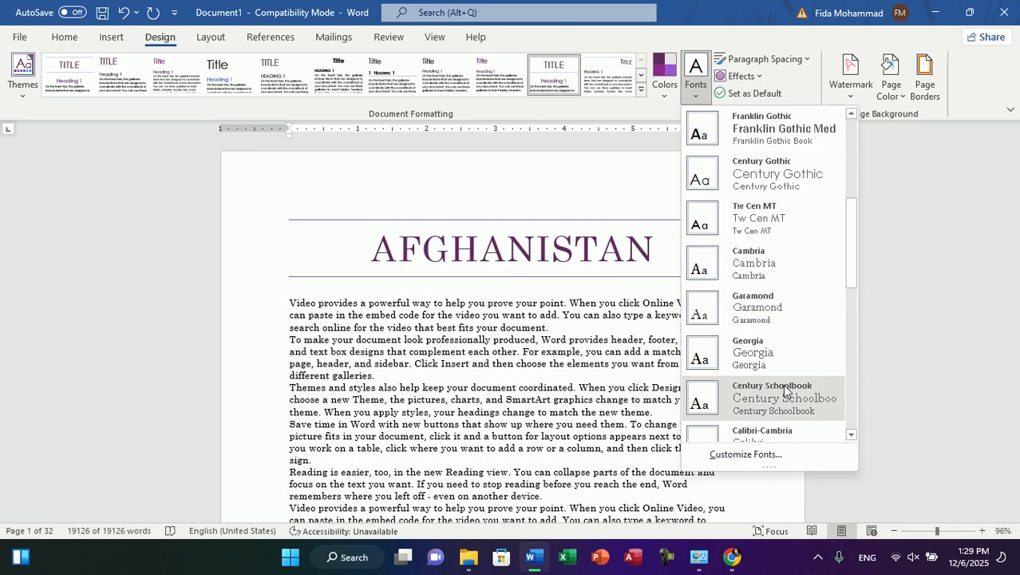
pyautogui.click(844, 397)
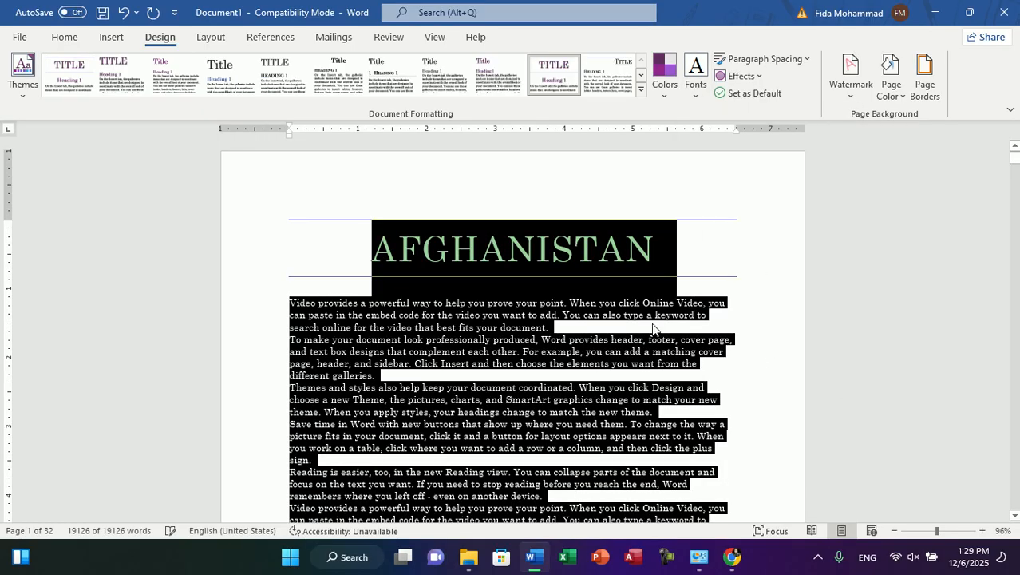
# Change the theme fonts of the whole document to the Constantia and Franklin Gothic Book pair
pyautogui.hotkey('ctrl', 'a')
pyautogui.click(695, 76)
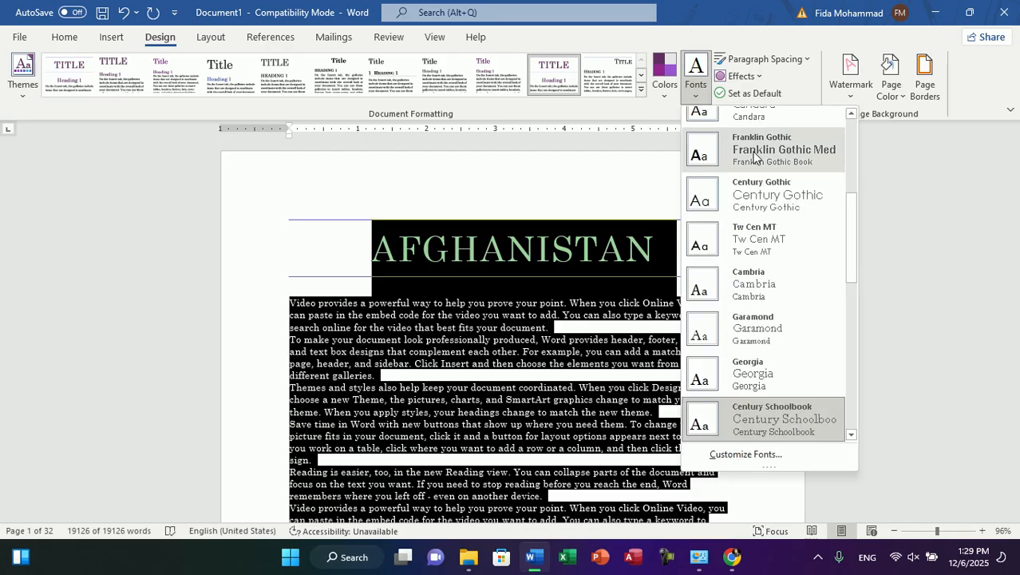
pyautogui.moveTo(848, 226); pyautogui.dragTo(844, 322)
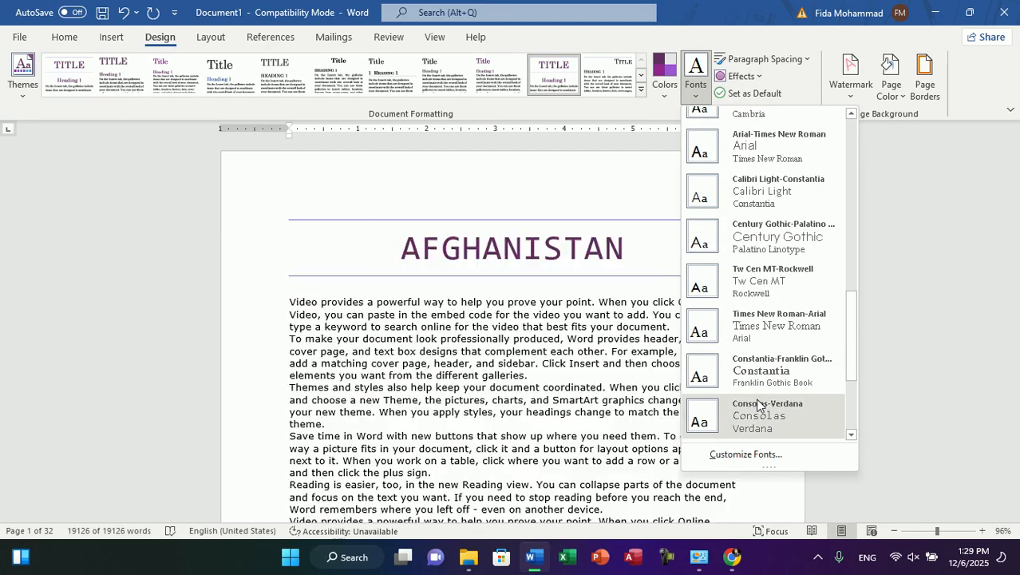
pyautogui.click(765, 364)
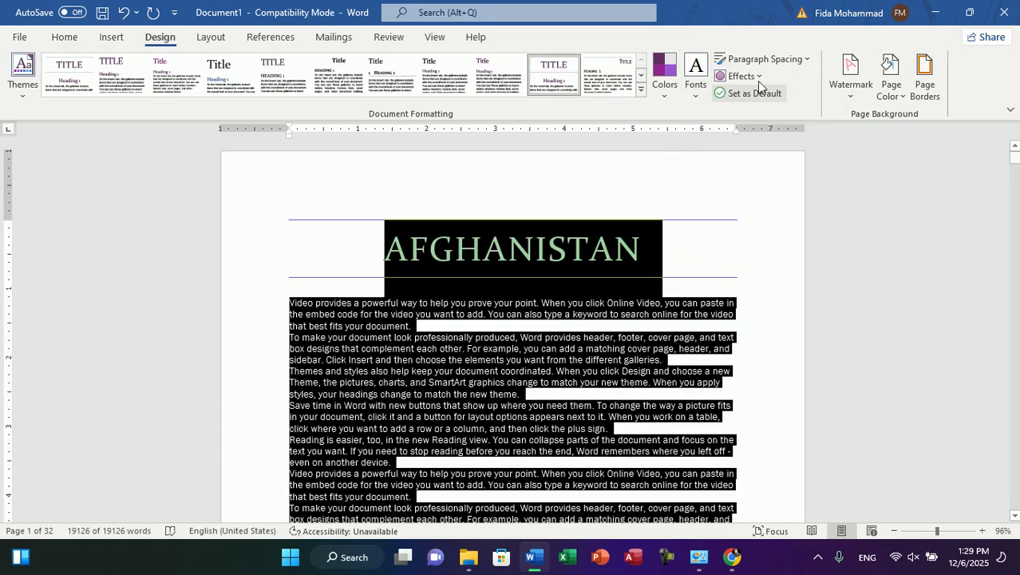
pyautogui.click(773, 59)
pyautogui.click(593, 214)
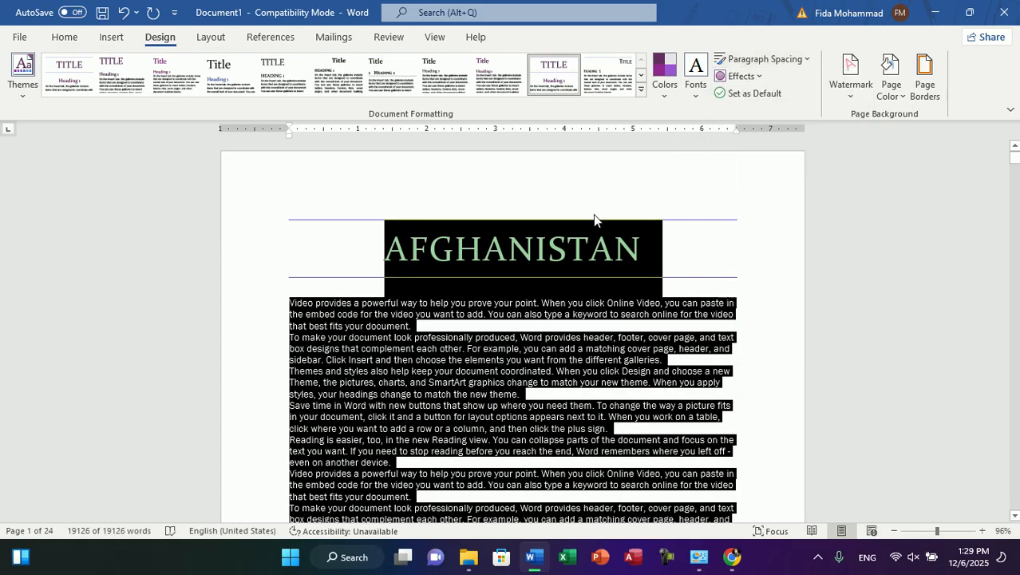
pyautogui.click(338, 335)
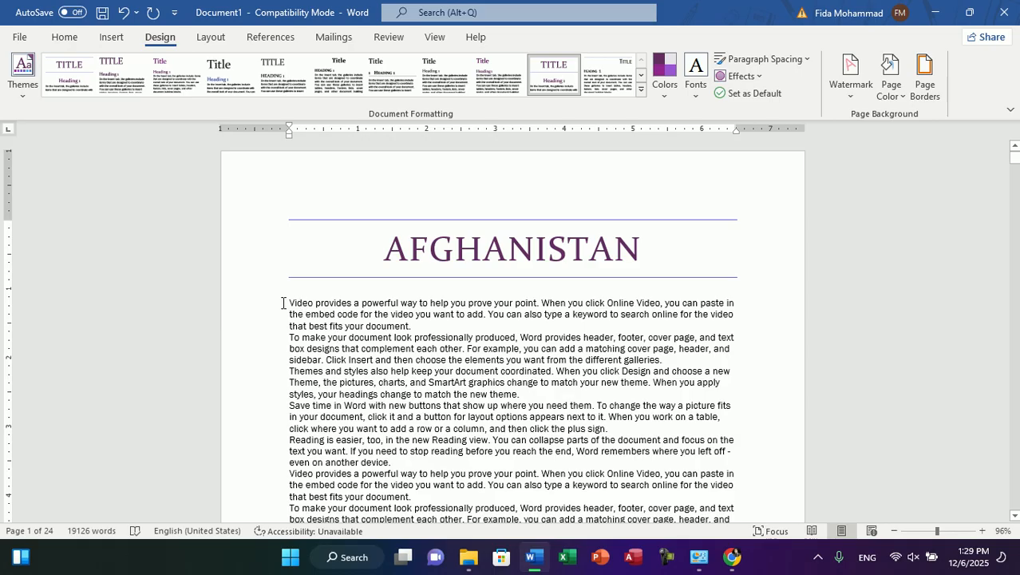
pyautogui.hotkey('ctrl', 'a')
pyautogui.click(528, 342)
# Select the body text on the first page and set the document's paragraph spacing to Compact
pyautogui.moveTo(289, 299); pyautogui.dragTo(654, 505)
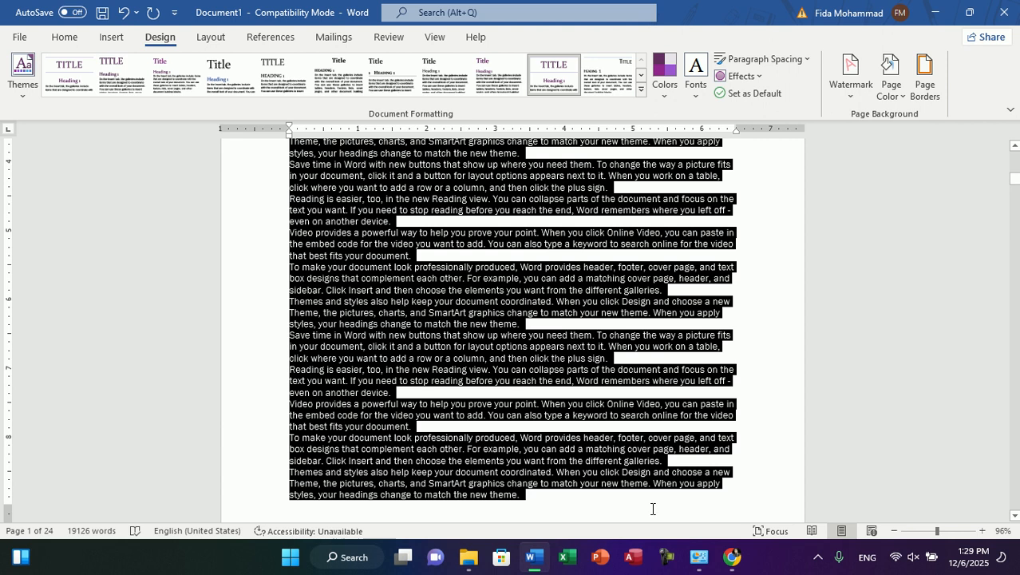
pyautogui.click(762, 58)
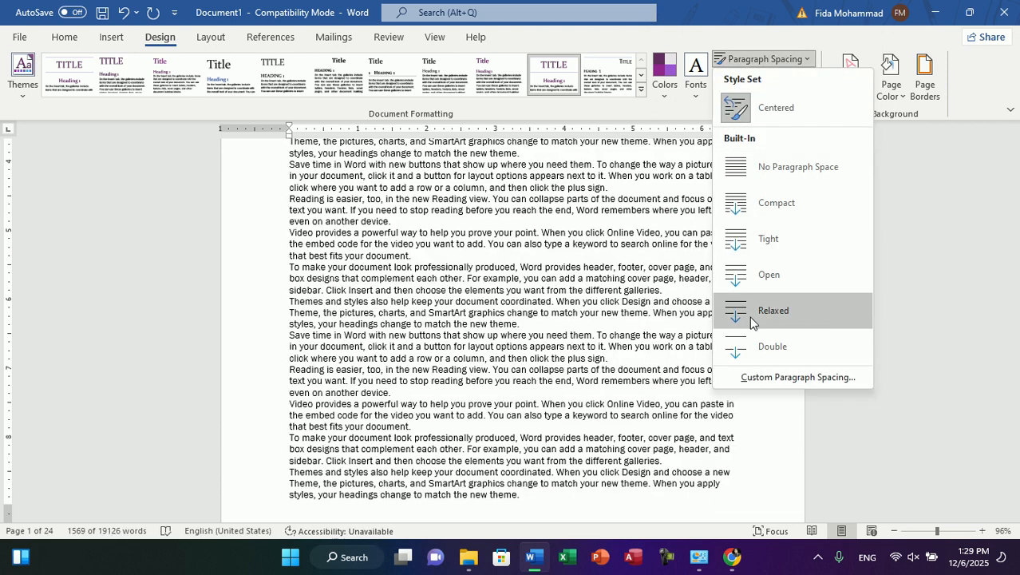
pyautogui.click(777, 204)
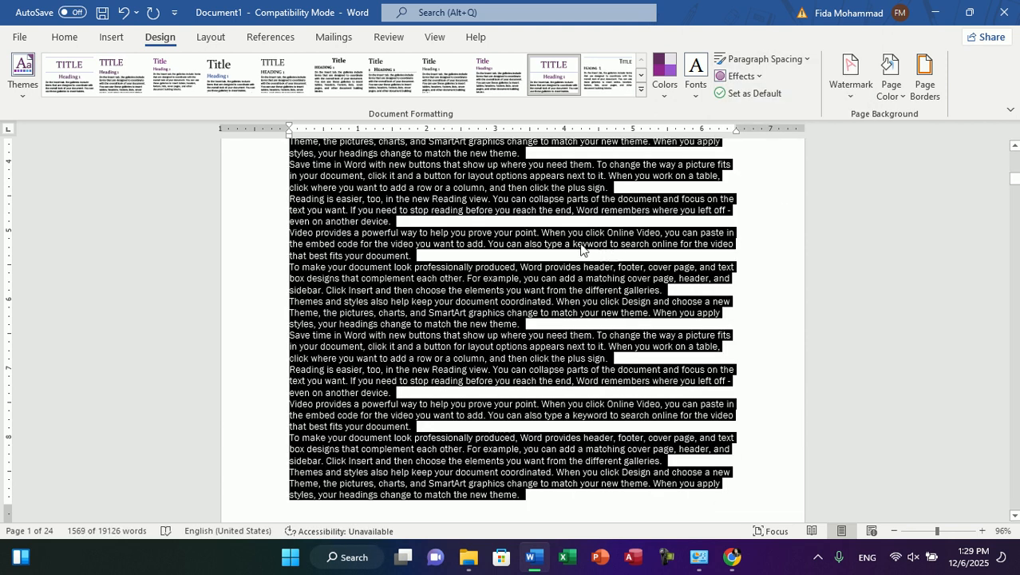
pyautogui.click(63, 38)
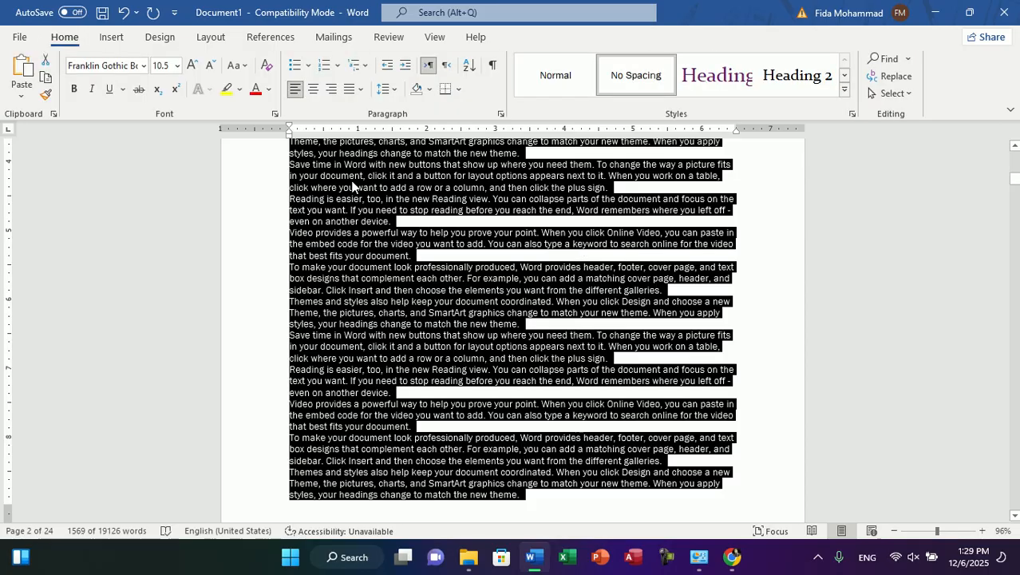
# Create a new blank document, fill it with sample paragraphs using the =rand formula, and return to its beginning
pyautogui.hotkey('ctrl', 'n')
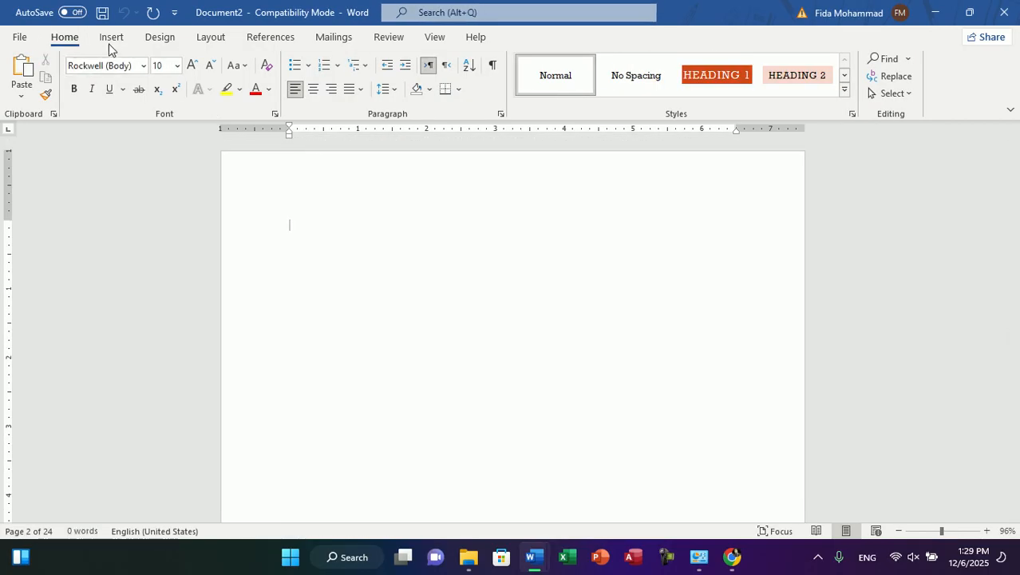
pyautogui.click(111, 40)
pyautogui.write('=ran')
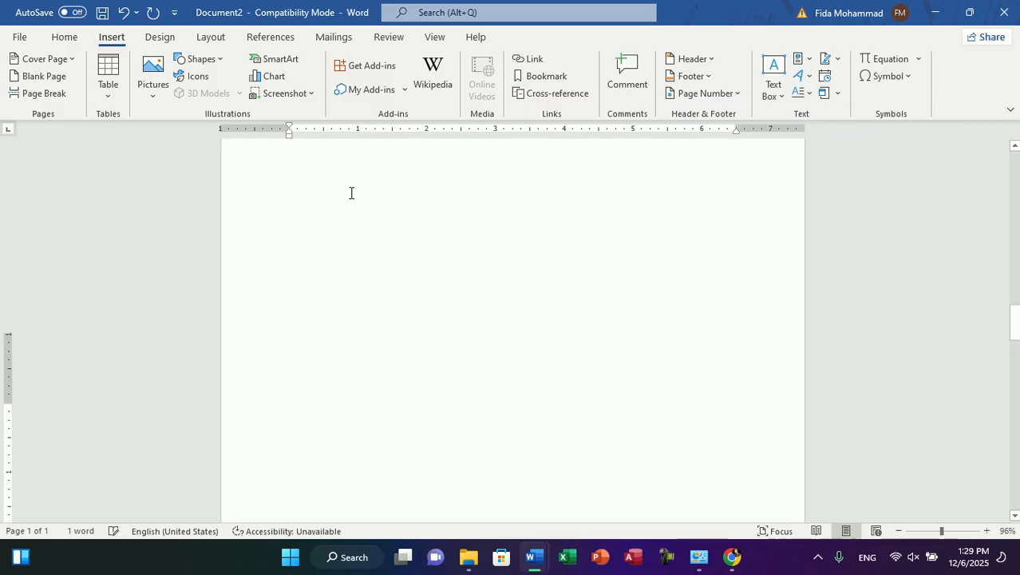
pyautogui.moveTo(1019, 473); pyautogui.dragTo(1018, 169)
# Select all the sample text, set the document's paragraph spacing to Double, and deselect the text
pyautogui.hotkey('ctrl', 'a')
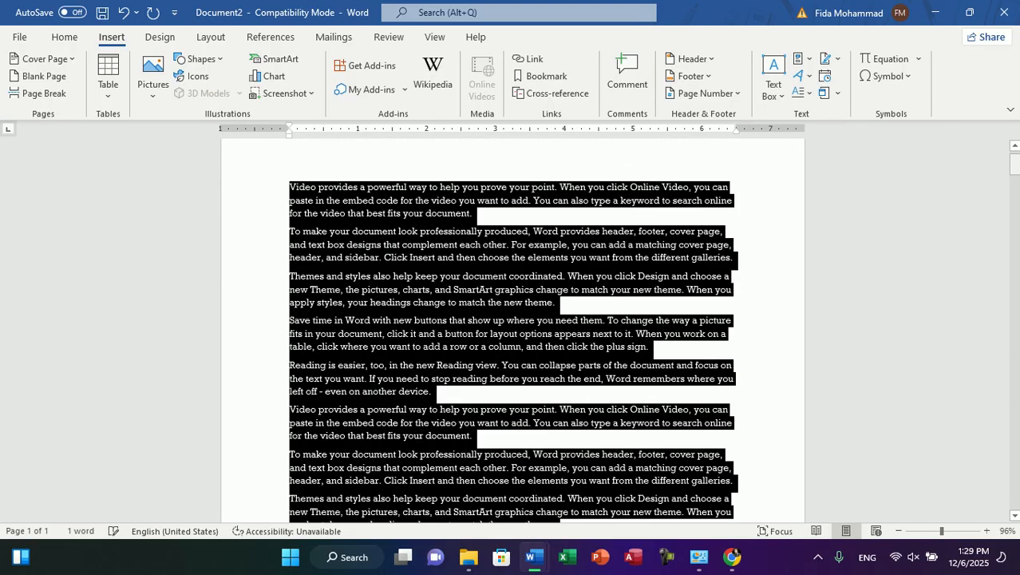
pyautogui.click(169, 36)
pyautogui.click(765, 58)
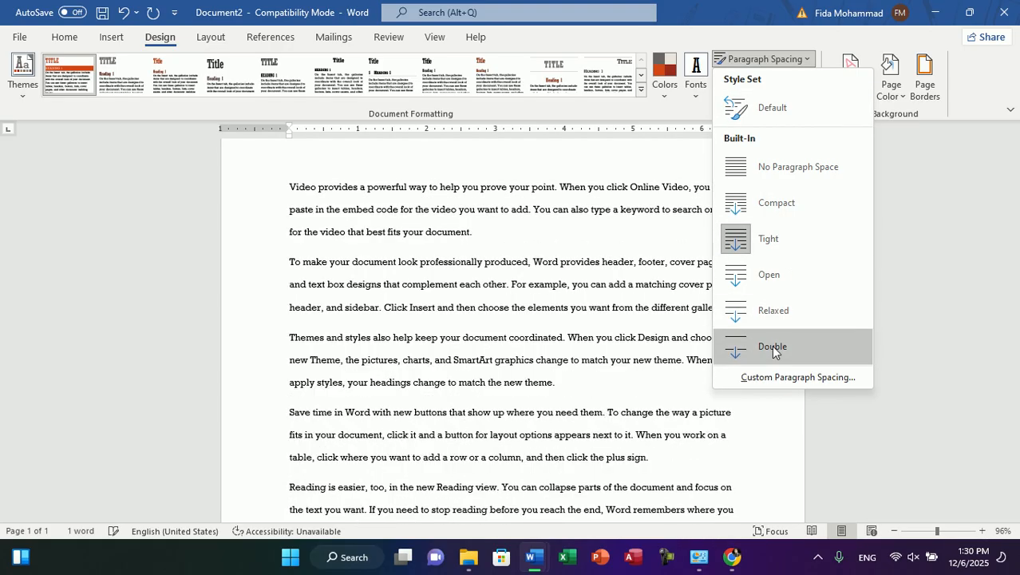
pyautogui.click(771, 345)
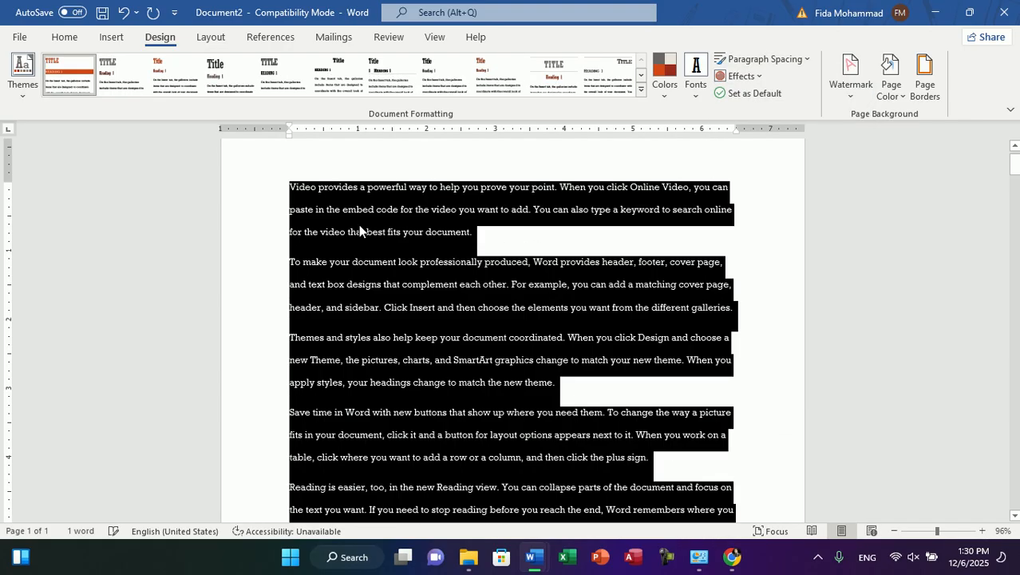
pyautogui.click(356, 210)
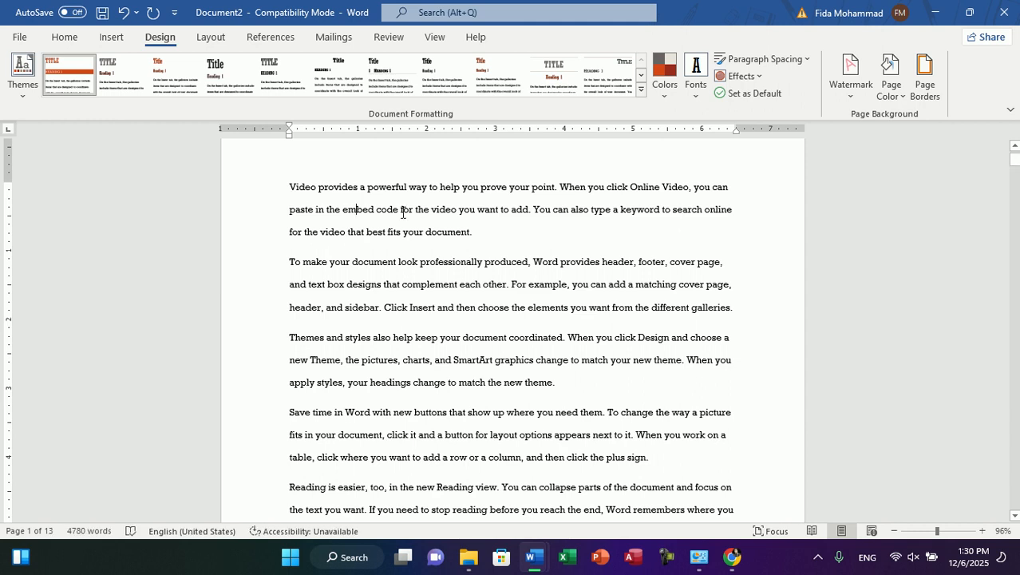
# Select all the sample text and set the document's paragraph spacing to No Paragraph Space
pyautogui.hotkey('ctrl', 'a')
pyautogui.click(764, 58)
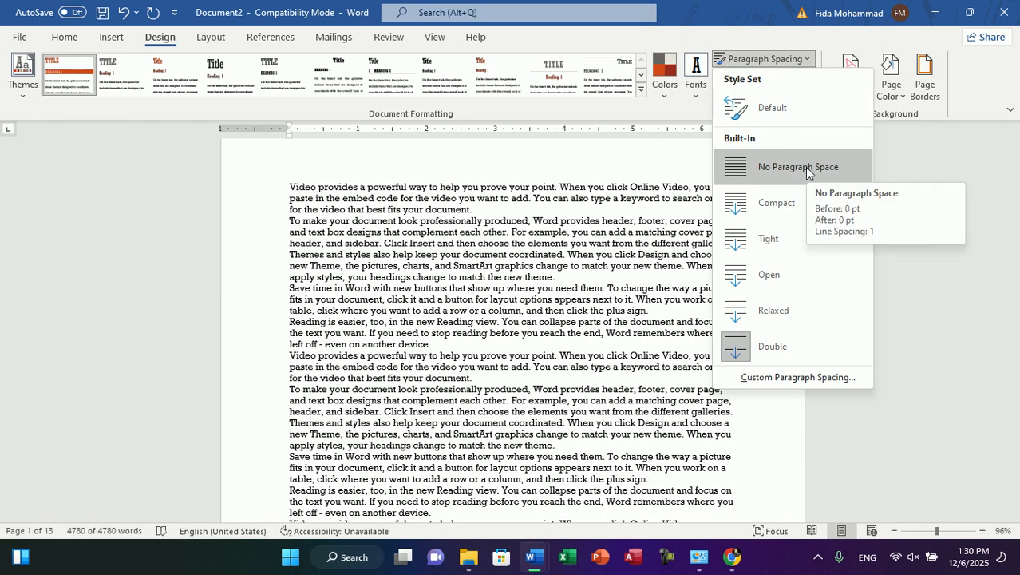
pyautogui.click(805, 167)
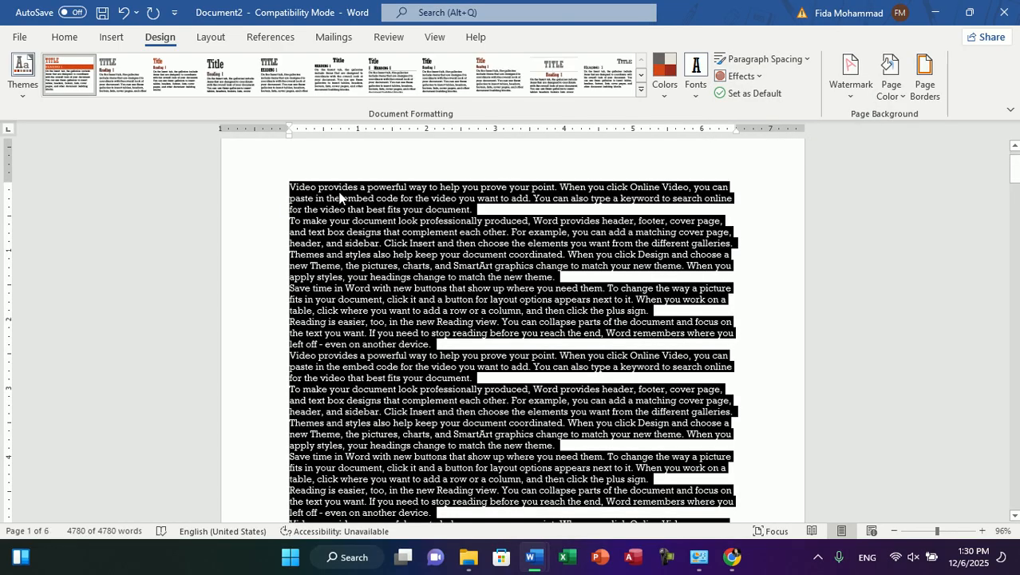
pyautogui.click(785, 64)
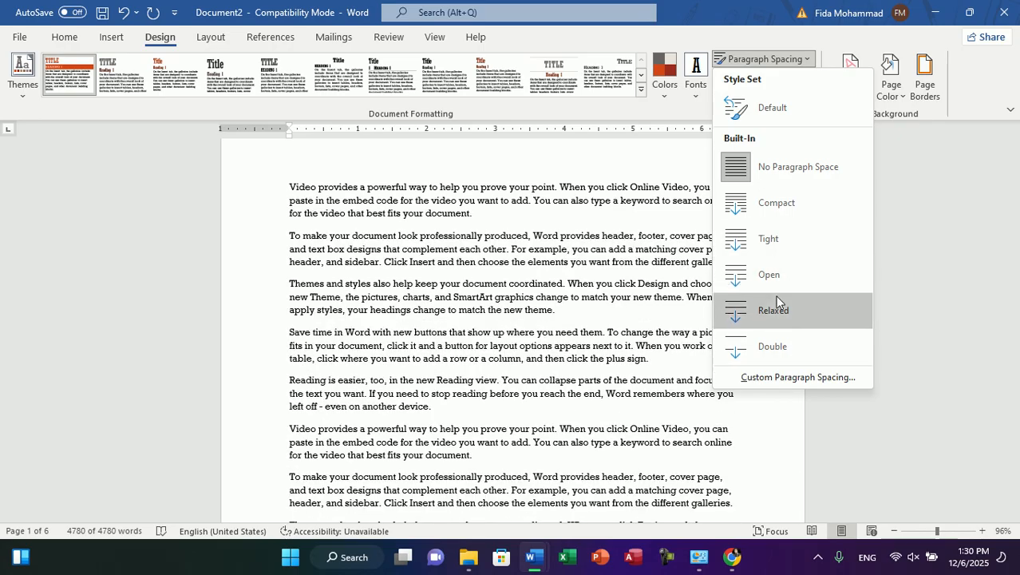
pyautogui.click(760, 60)
pyautogui.click(739, 76)
pyautogui.click(483, 255)
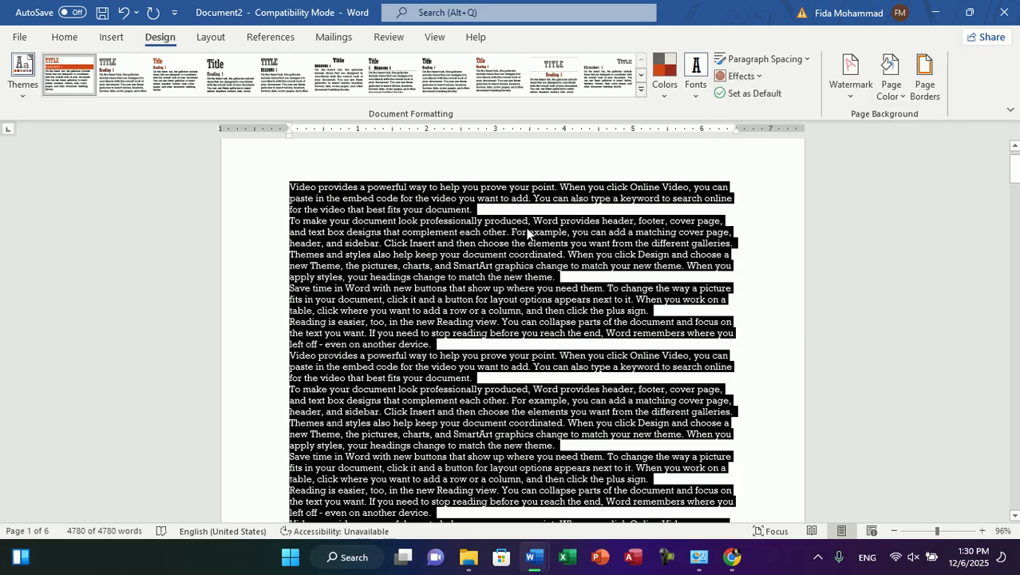
# Create another new blank document
pyautogui.hotkey('ctrl', 'n')
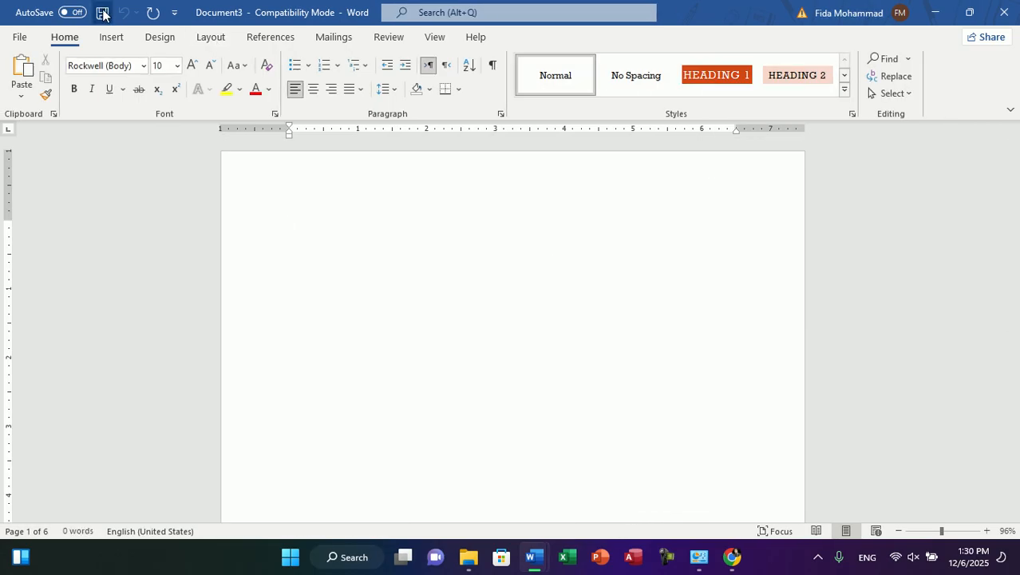
# Insert a rounded rectangle about 6.85" wide by 3.47" high on the blank page and apply the orange shape style
pyautogui.click(112, 38)
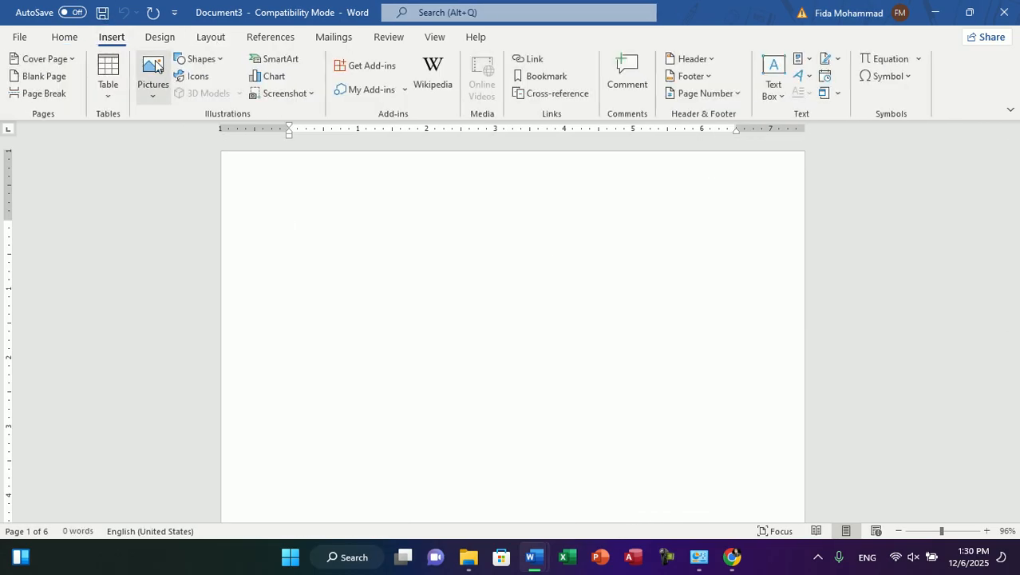
pyautogui.click(198, 59)
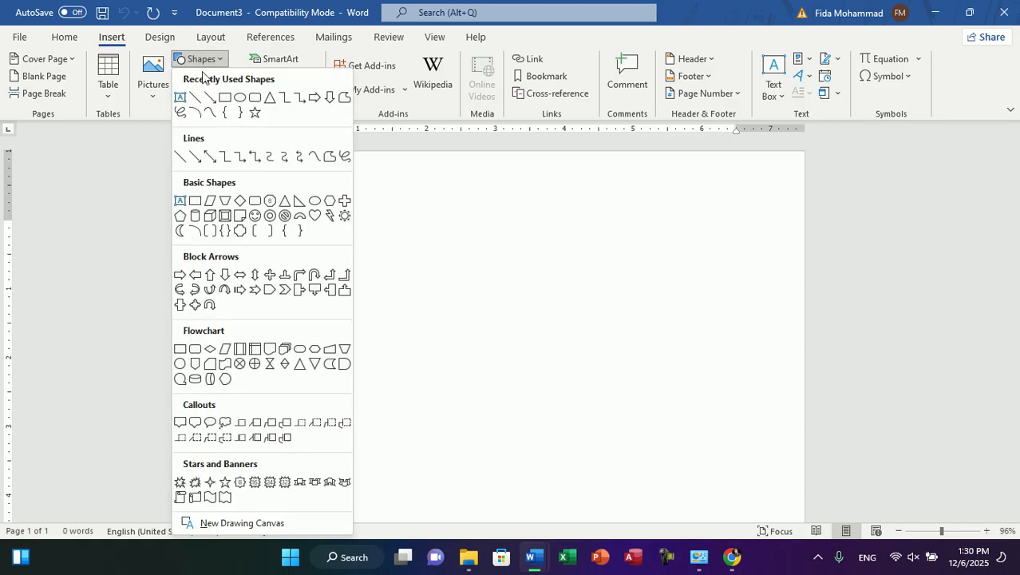
pyautogui.click(254, 97)
pyautogui.moveTo(274, 214)
pyautogui.mouseDown()
pyautogui.moveTo(692, 411)
pyautogui.moveTo(746, 453)
pyautogui.mouseUp()
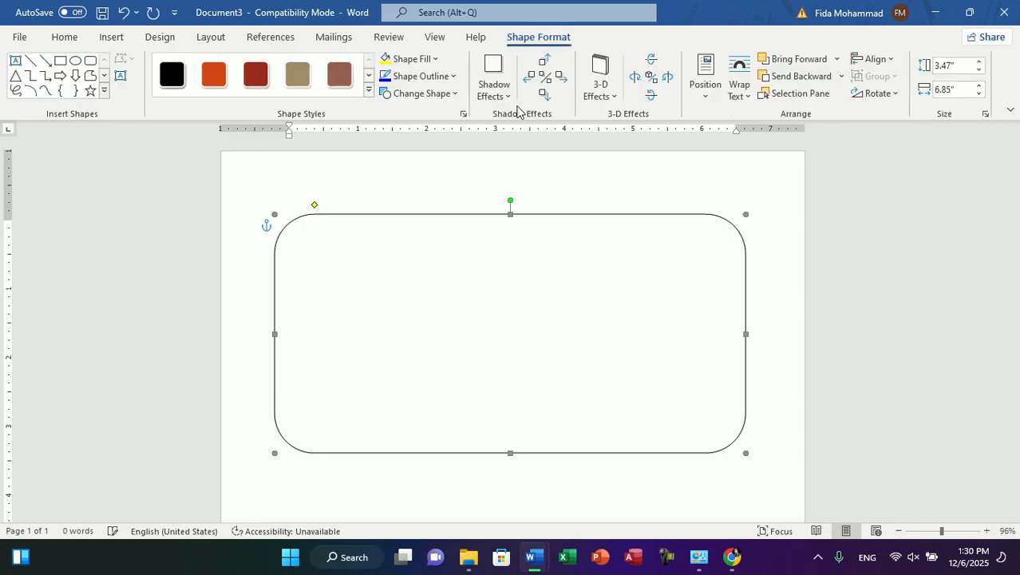
pyautogui.click(215, 76)
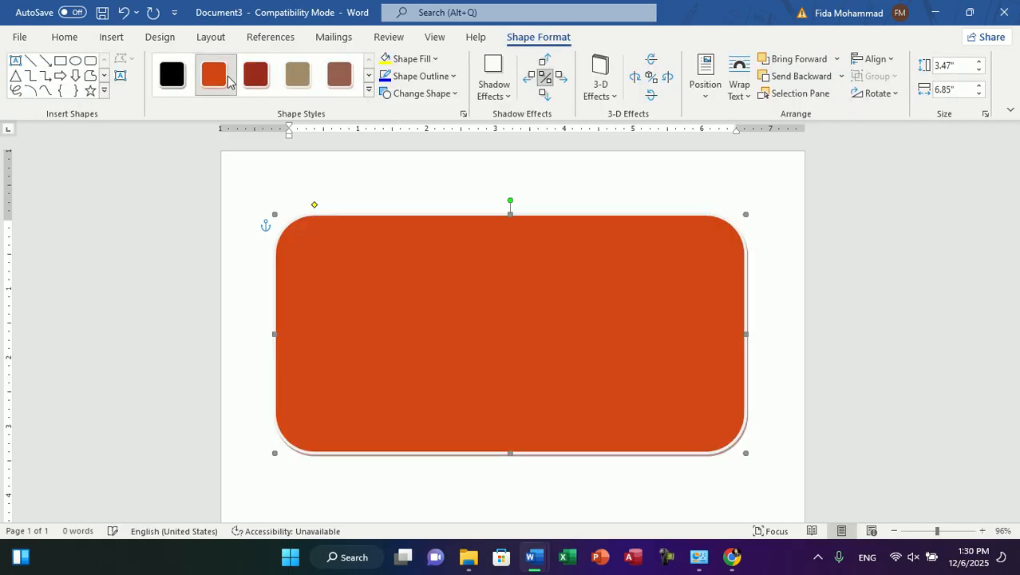
# Apply the Grunge Texture theme effects to the document, move the rounded rectangle to the page's left edge, and deselect it
pyautogui.click(159, 37)
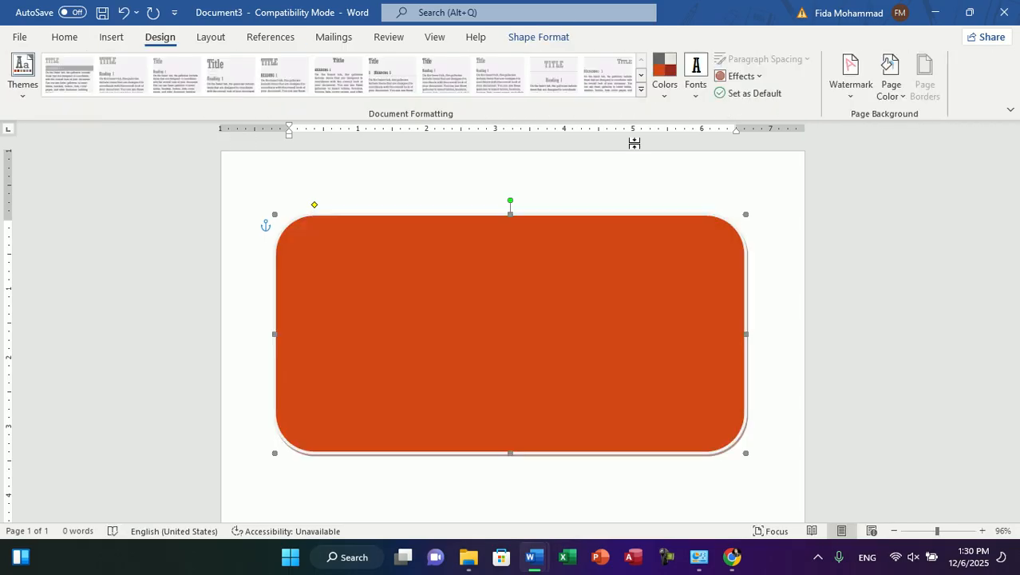
pyautogui.click(736, 76)
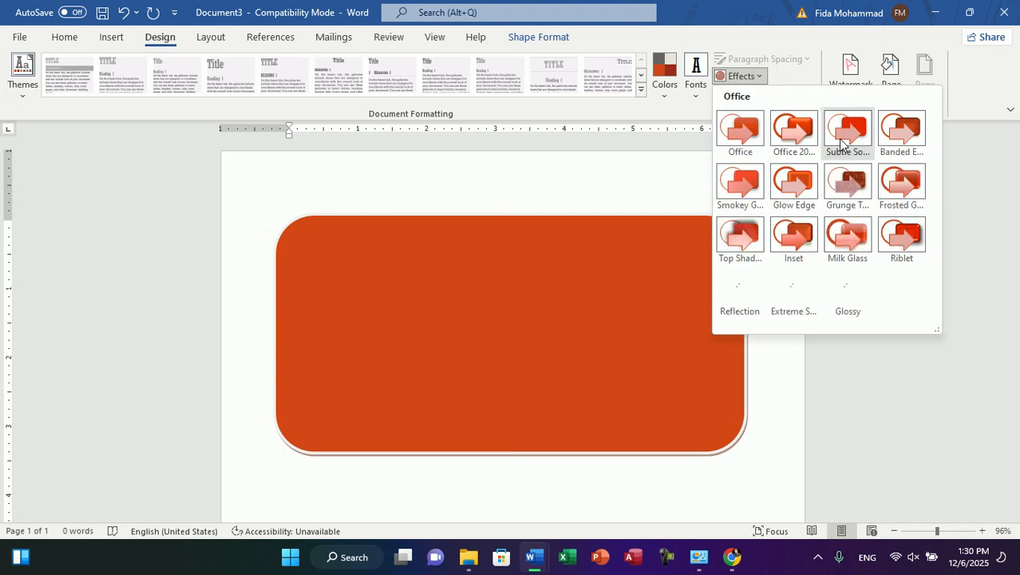
pyautogui.click(850, 187)
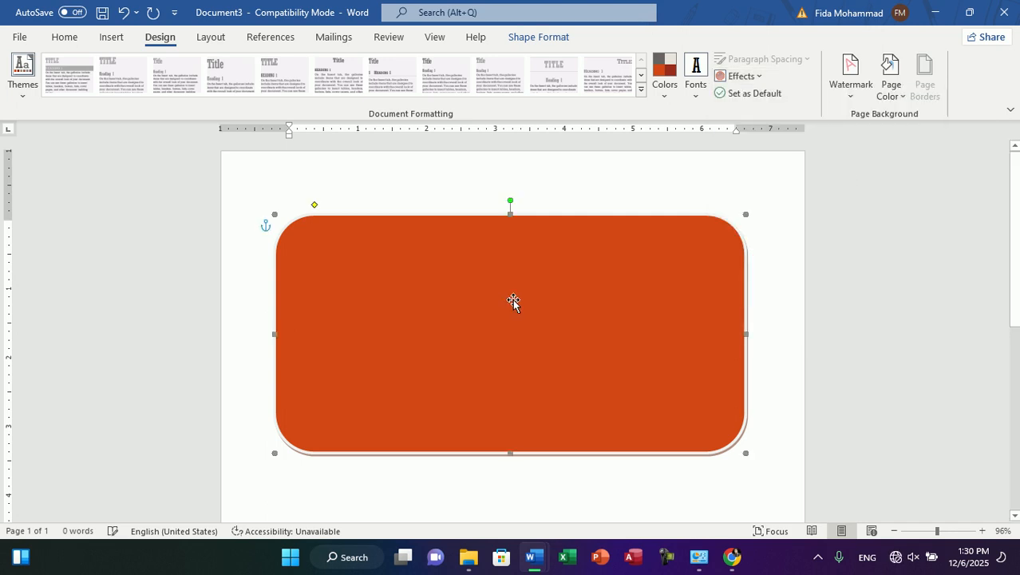
pyautogui.moveTo(509, 301); pyautogui.dragTo(454, 312)
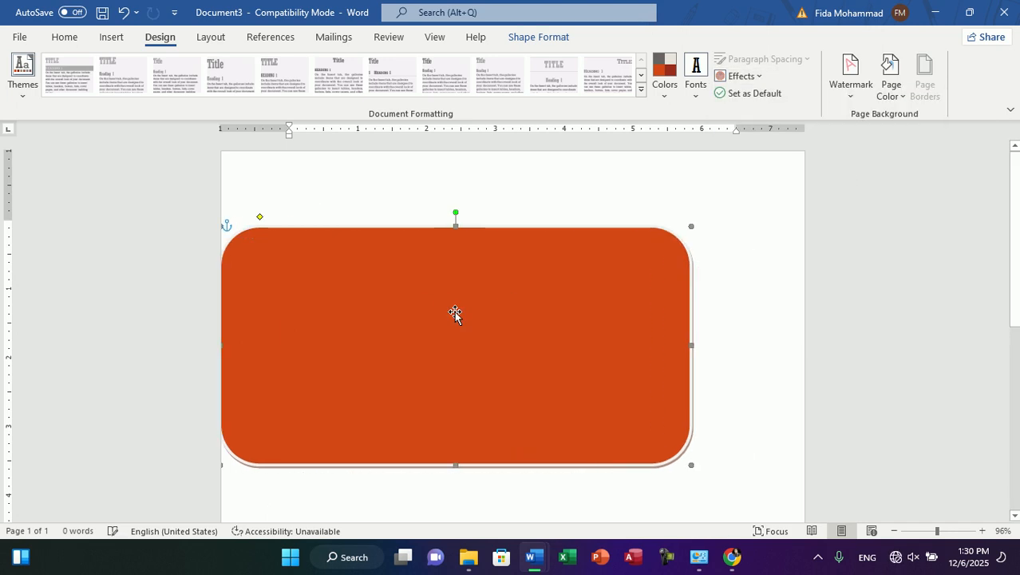
pyautogui.click(693, 229)
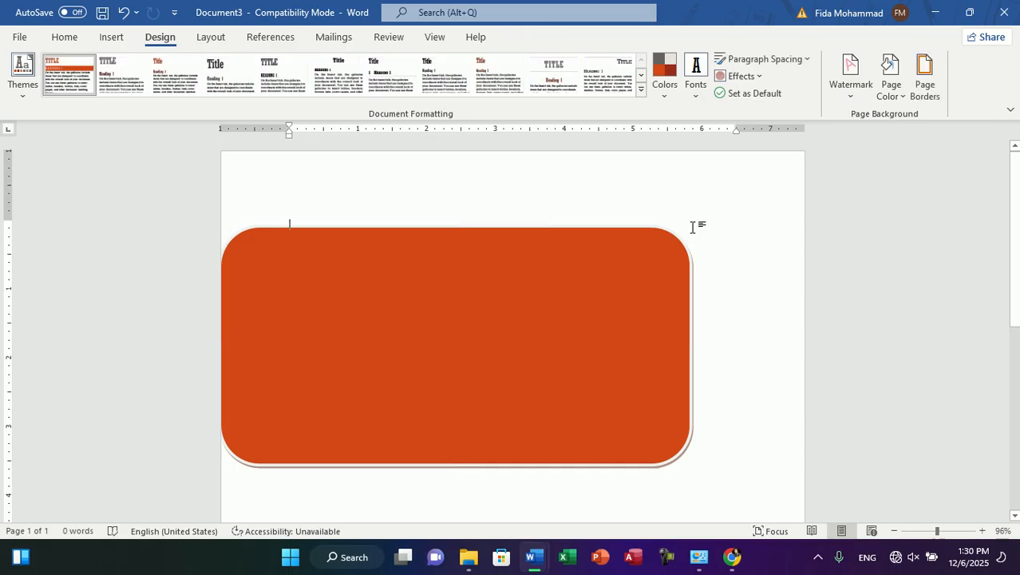
# Delete the rounded rectangle and close Document2 and Document3 without saving, returning to Document1
pyautogui.click(572, 309)
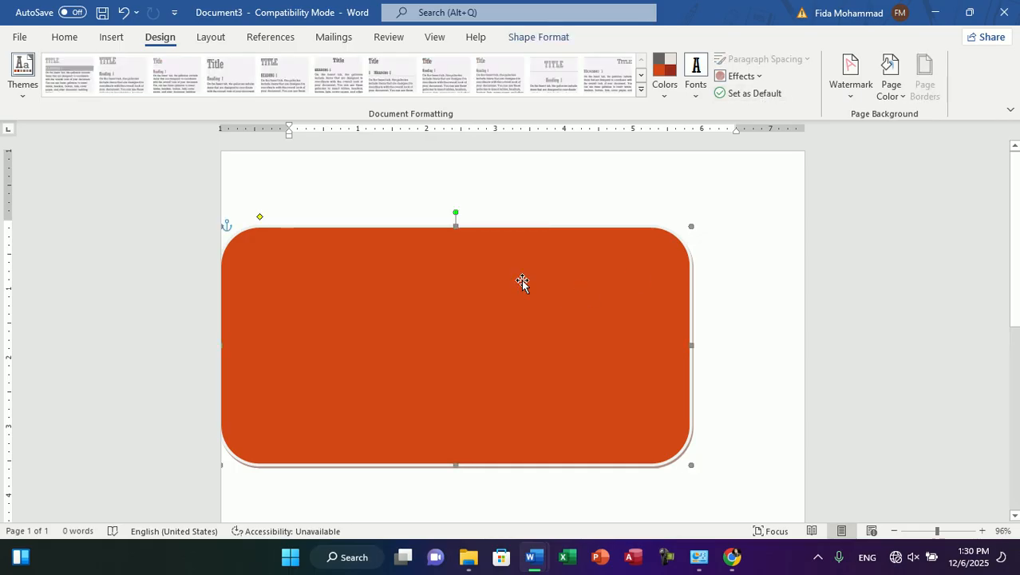
pyautogui.press('Delete')
pyautogui.hotkey('alt', 'Tab')
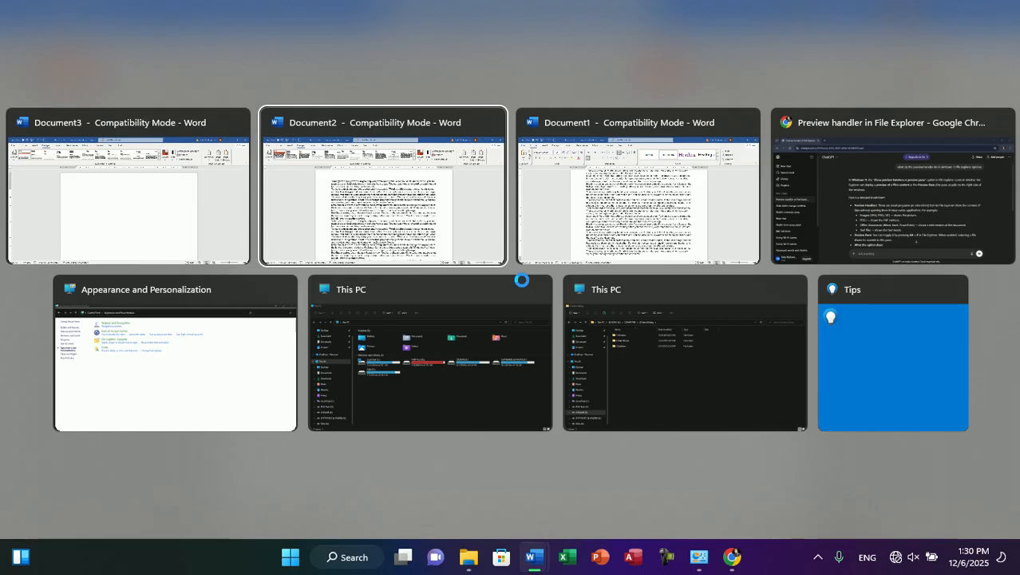
pyautogui.press('Delete')
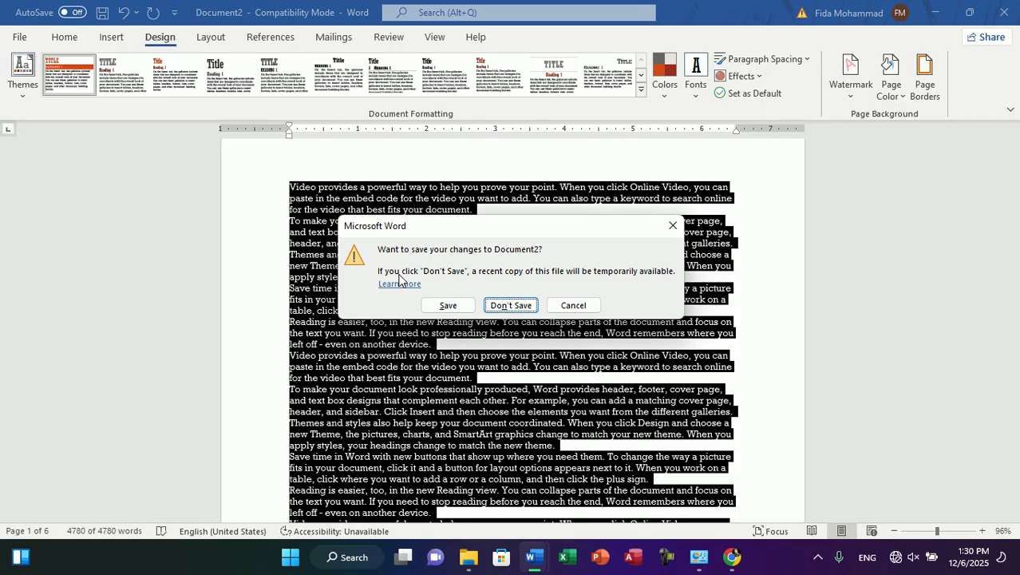
pyautogui.press('n')
pyautogui.hotkey('alt', 'Tab')
pyautogui.press('Delete')
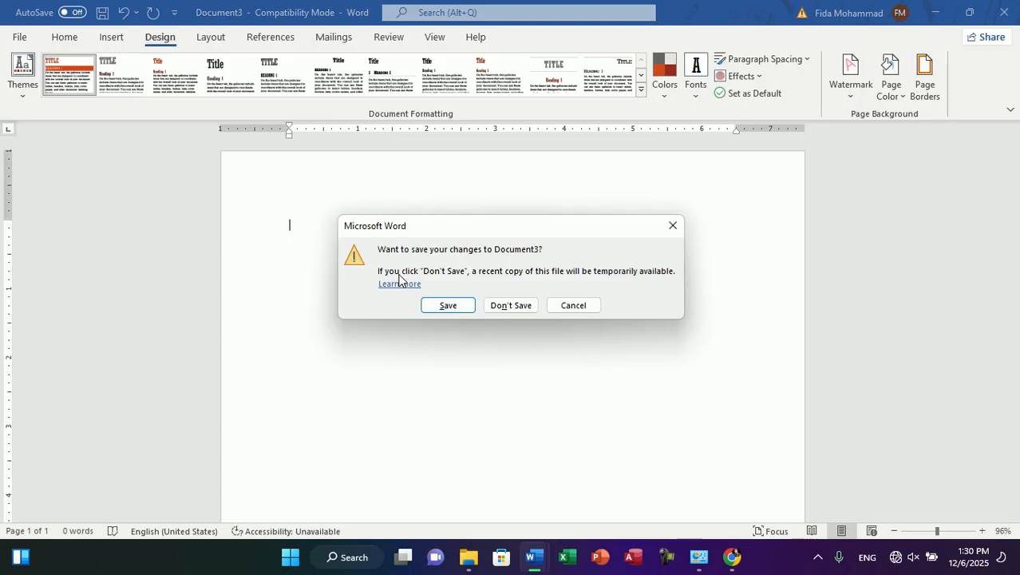
pyautogui.click(506, 308)
pyautogui.hotkey('alt', 'Tab')
pyautogui.press('Escape')
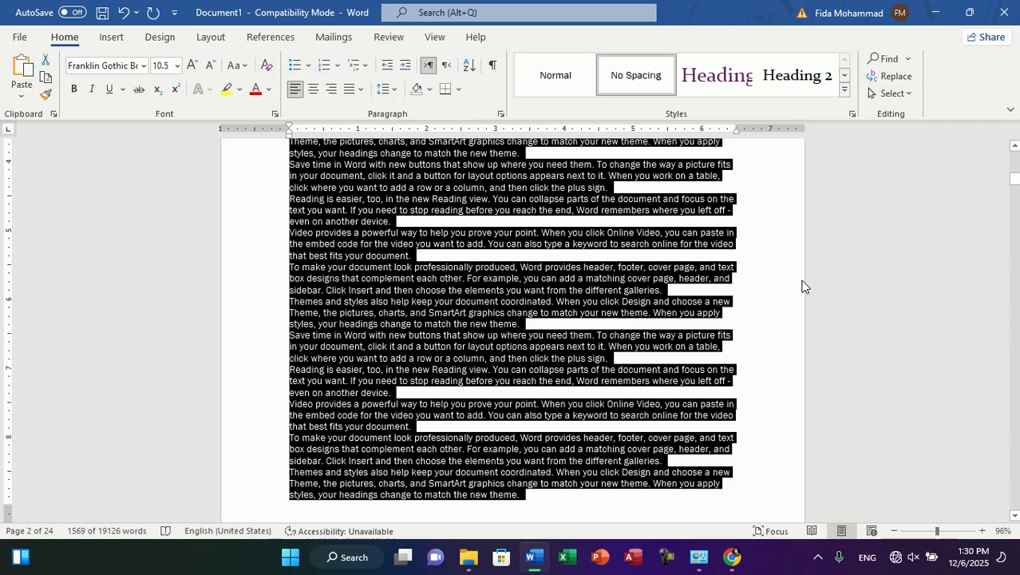
# Select all of Document1 and set its current style set and theme as the default for new blank documents
pyautogui.scroll(7, 1017, 162)
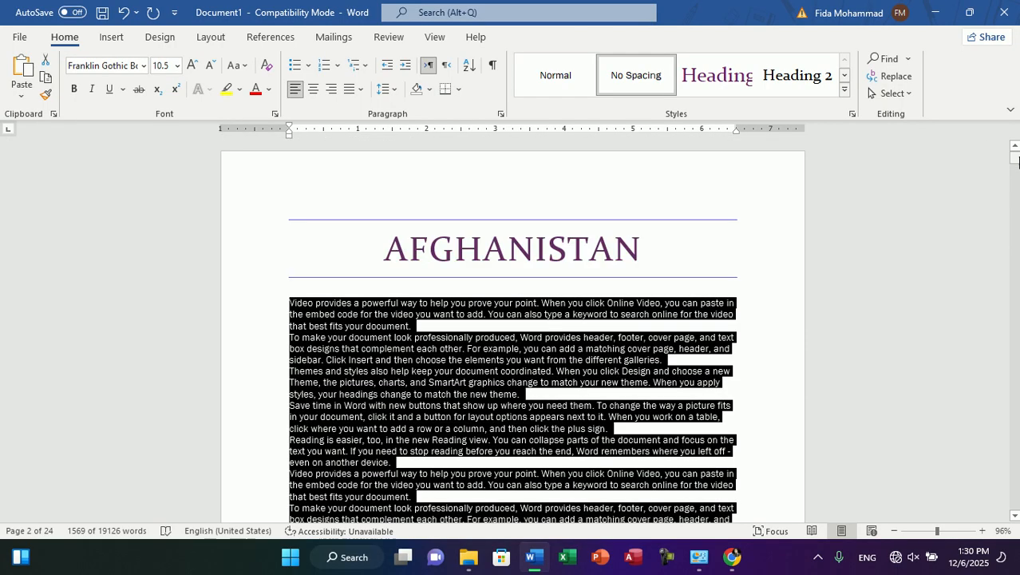
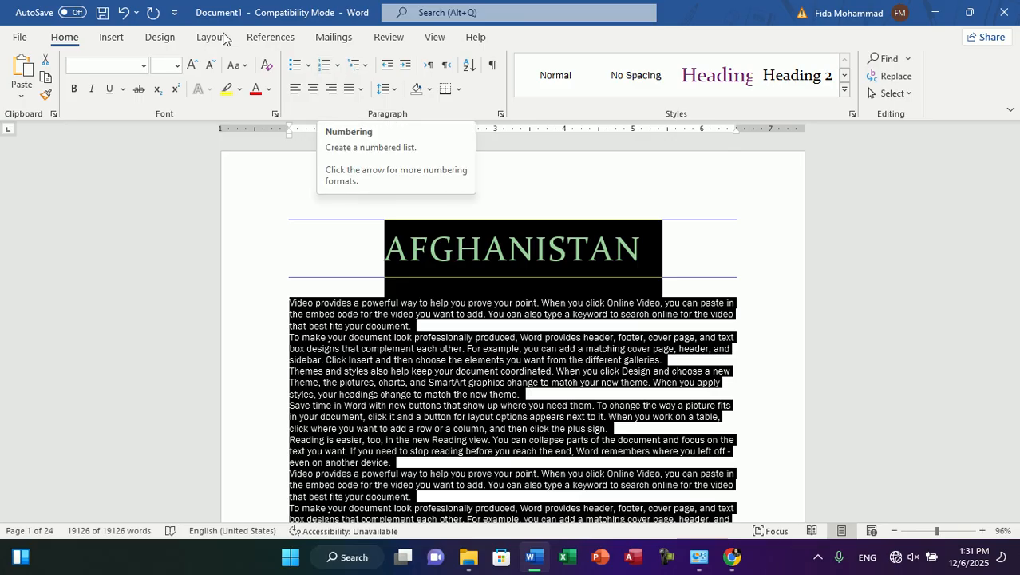
pyautogui.click(152, 40)
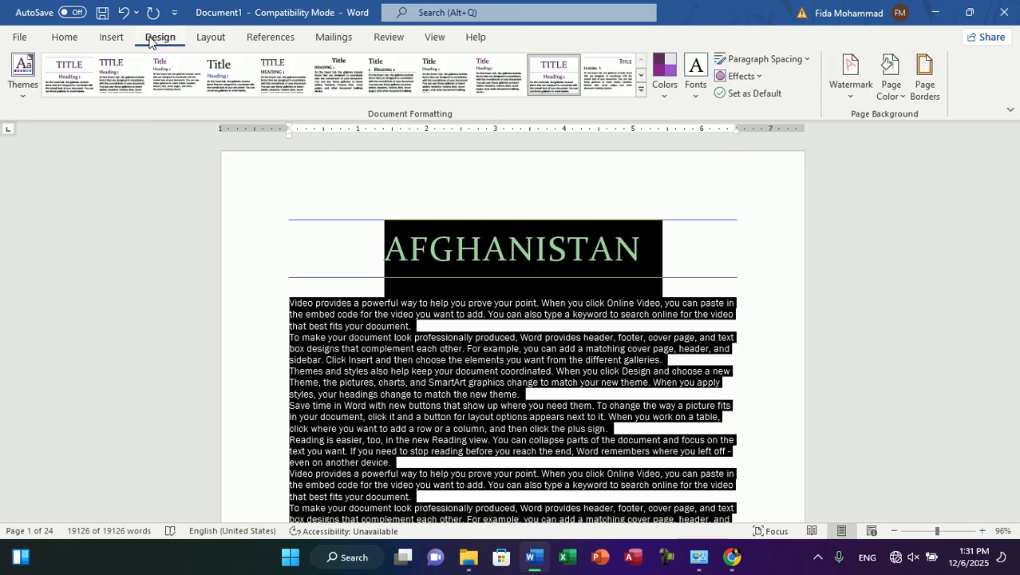
pyautogui.click(755, 94)
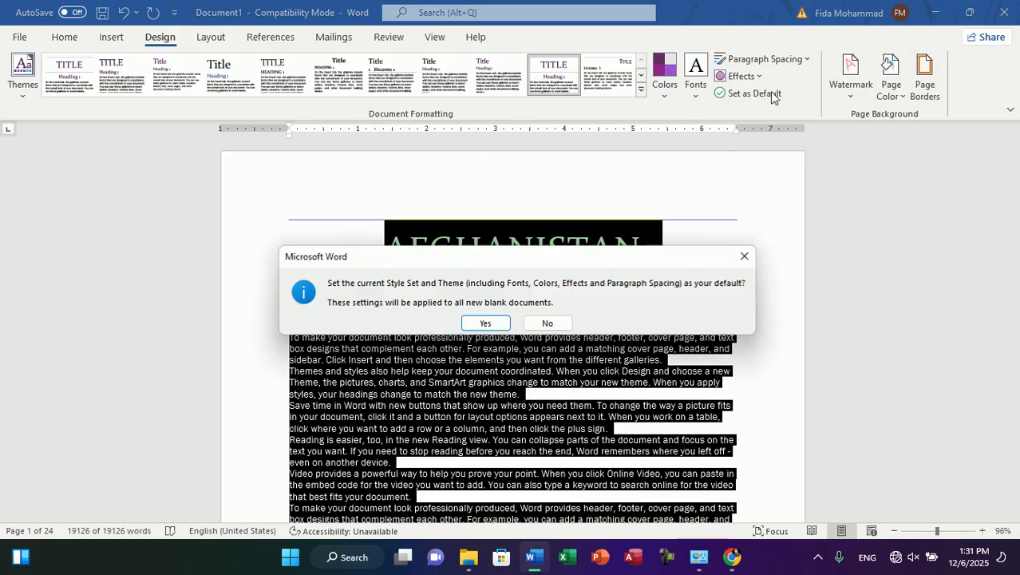
pyautogui.click(485, 323)
# Create a new blank document and enter a one-word sample title in the Title style
pyautogui.hotkey('ctrl', 'n')
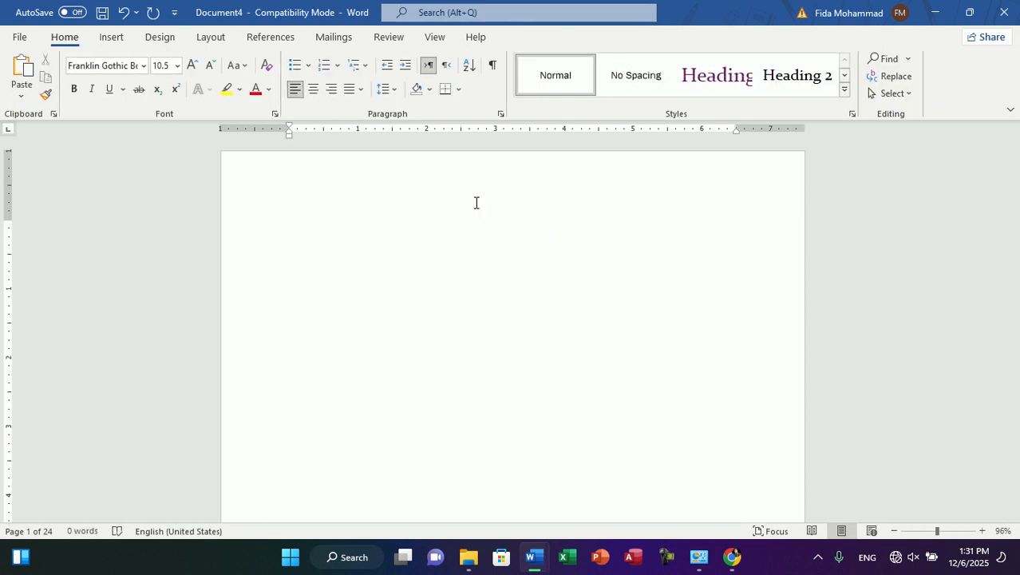
pyautogui.click(844, 89)
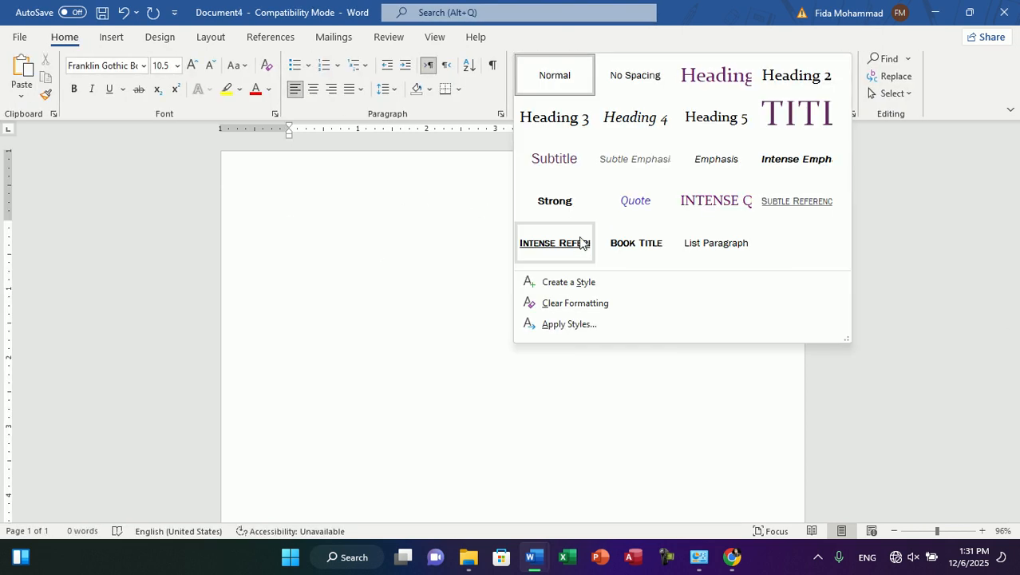
pyautogui.click(802, 123)
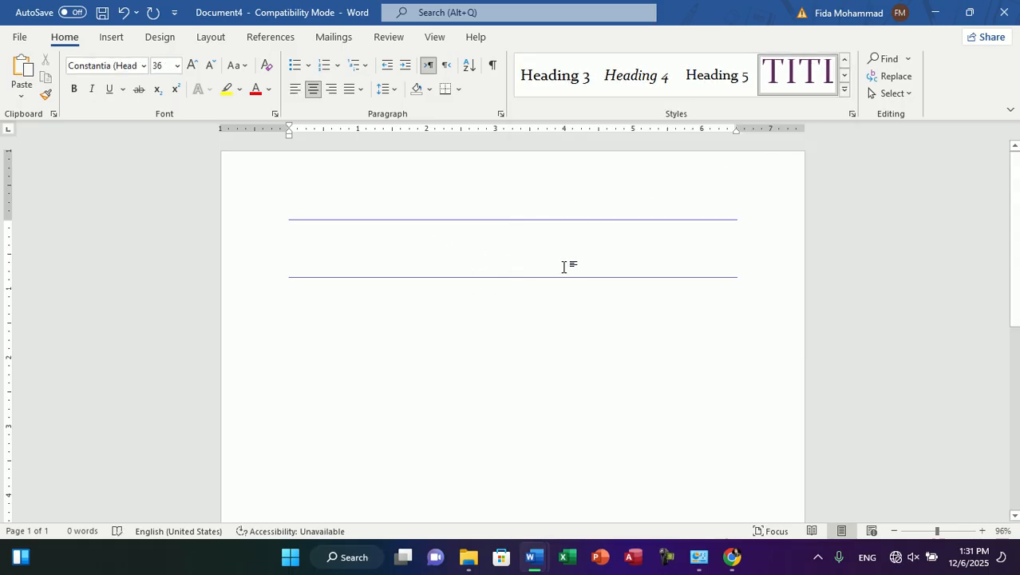
pyautogui.write('KJ')
pyautogui.write('HAN')
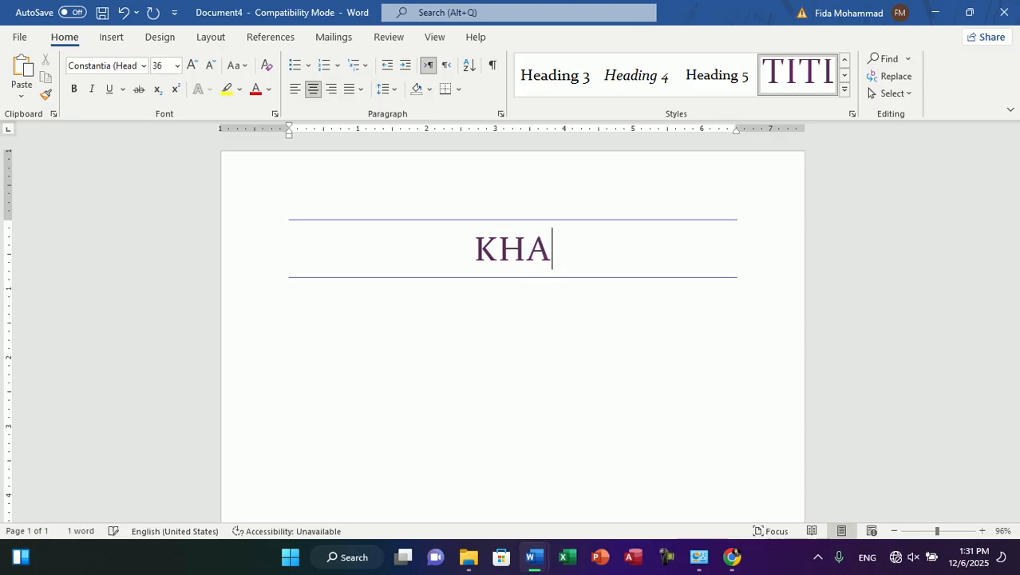
# Start an empty paragraph below the title, remove its extra tab, and apply the Subtitle style
pyautogui.doubleClick(479, 384)
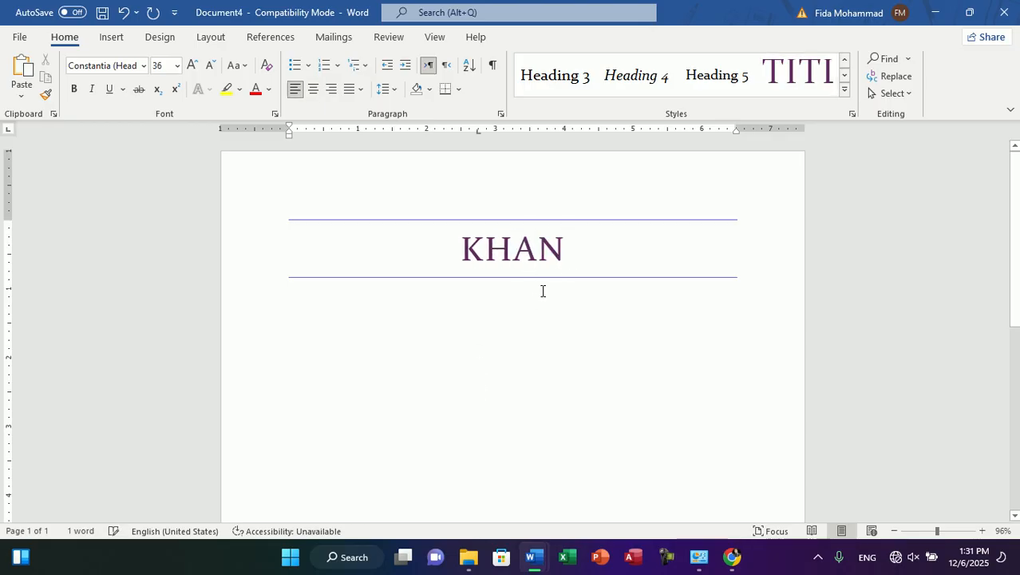
pyautogui.press('BackSpace')
pyautogui.press('BackSpace')
pyautogui.press('BackSpace')
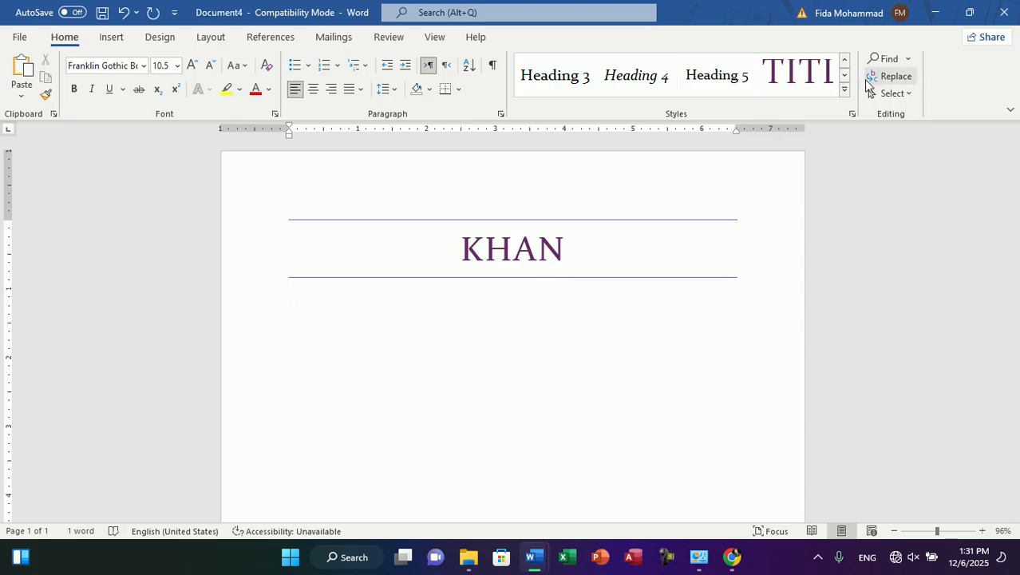
pyautogui.click(845, 93)
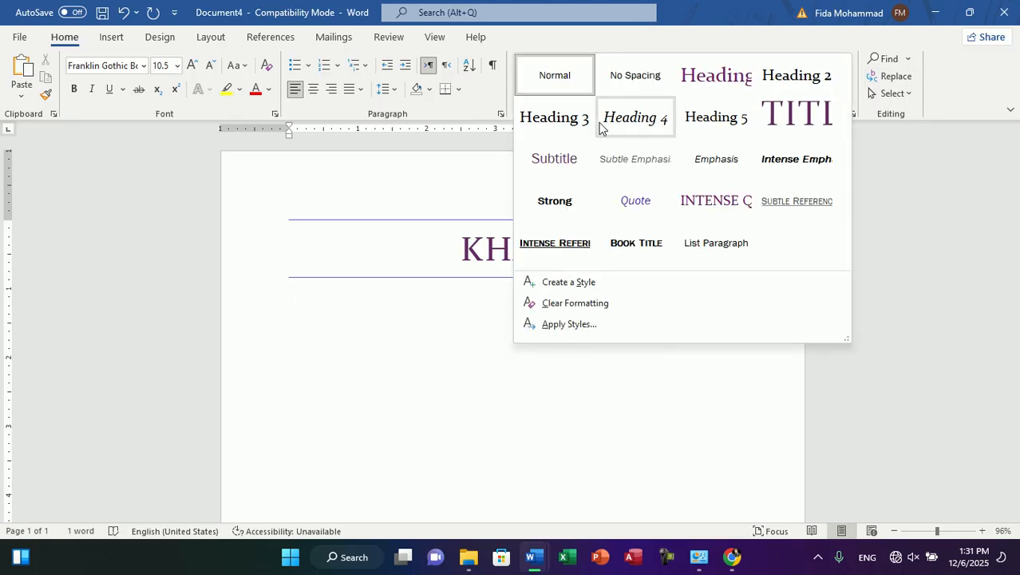
pyautogui.click(579, 167)
# Generate sample text with =rand(100) below the title, and delete the document's entire contents
pyautogui.write('=rand9')
pyautogui.write('100')
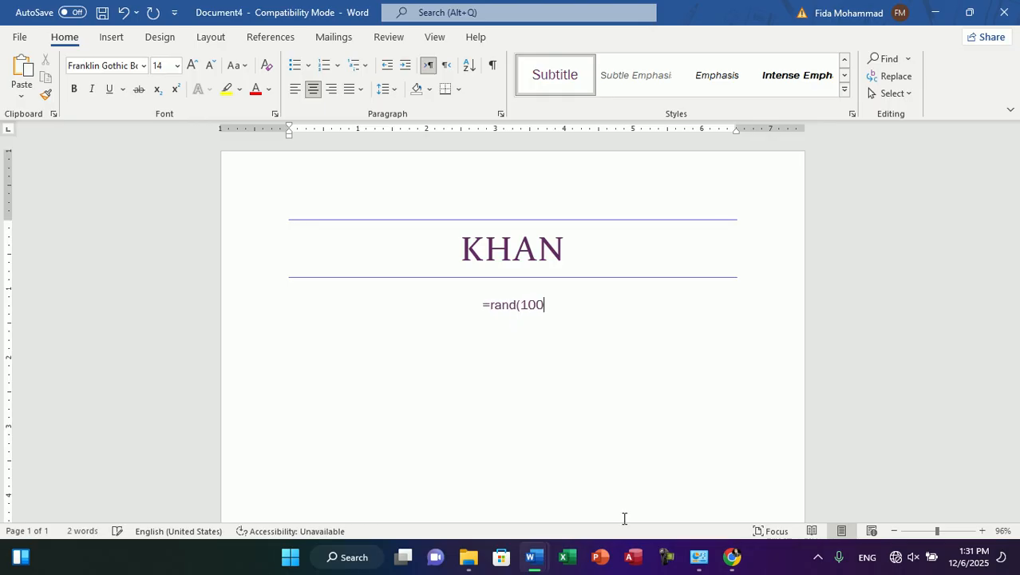
pyautogui.write(')')
pyautogui.press('Return')
pyautogui.hotkey('ctrl', 'a')
pyautogui.press('Delete')
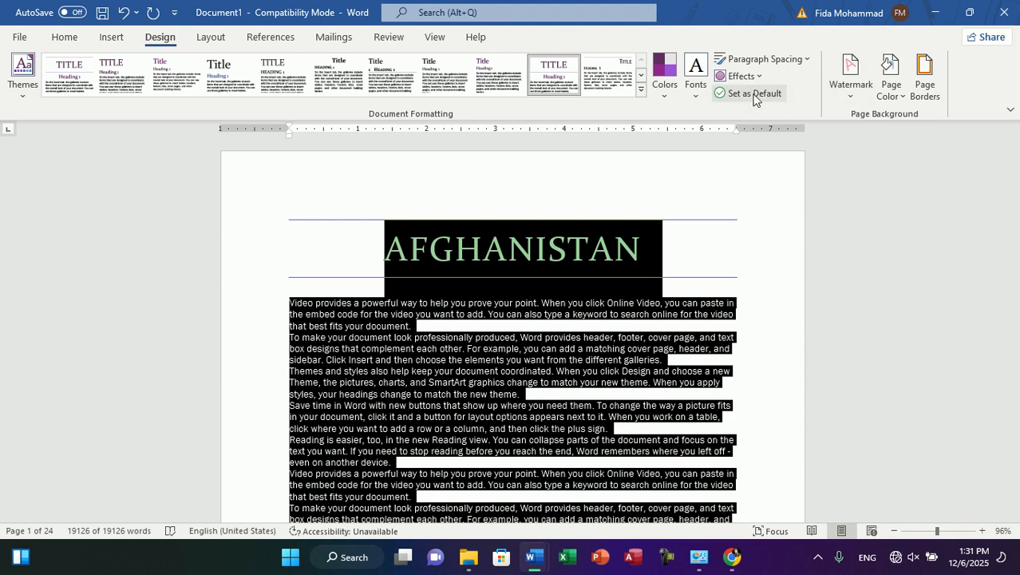
# View the watermark, page color and page border options in Document1 without applying any
pyautogui.click(852, 101)
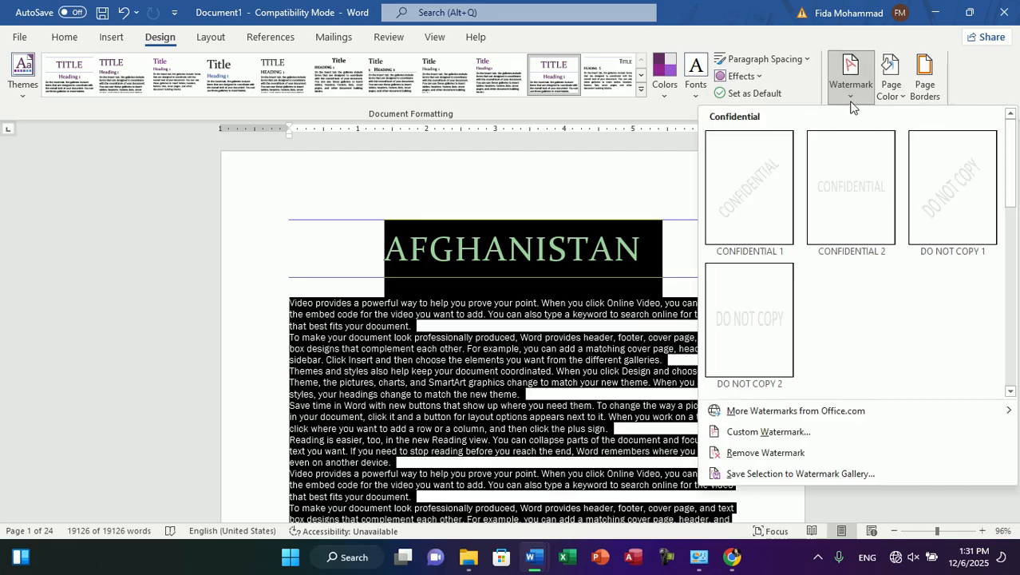
pyautogui.click(852, 105)
pyautogui.click(889, 93)
pyautogui.click(921, 97)
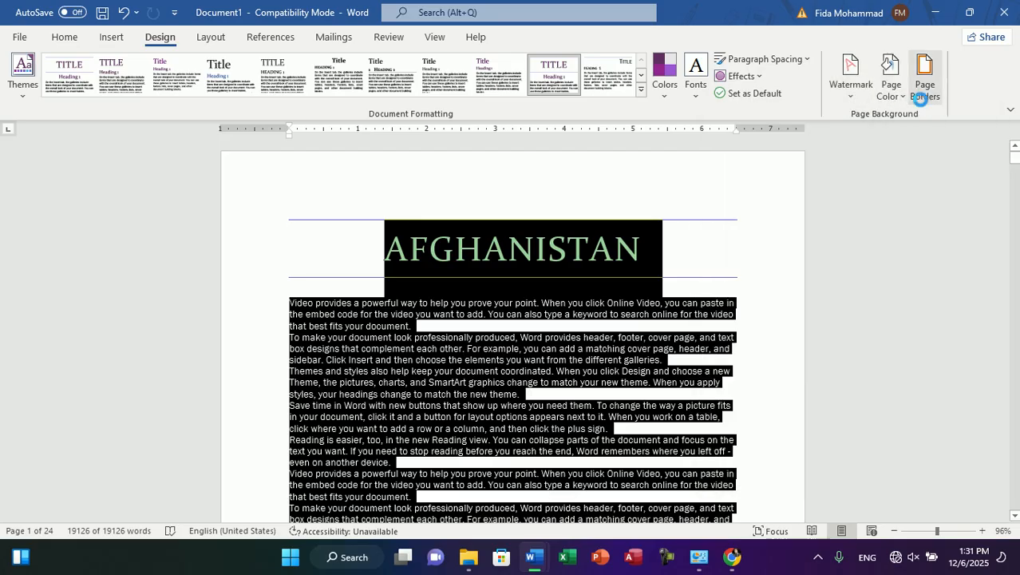
pyautogui.click(692, 117)
# Close Document1 and Document4 without saving, and close the remaining open windows to return to the desktop
pyautogui.hotkey('alt', 'F4')
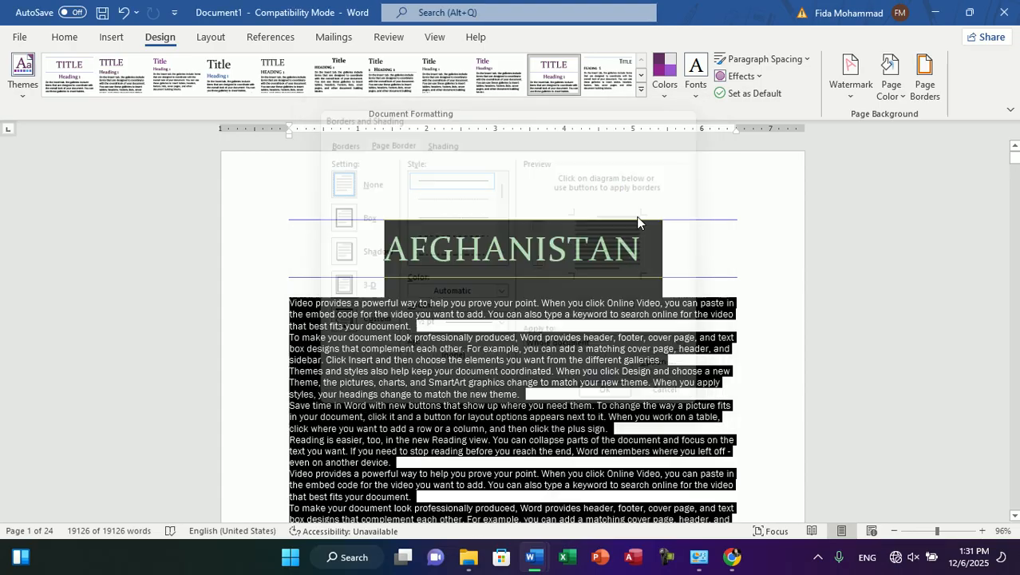
pyautogui.press('Right')
pyautogui.press('Return')
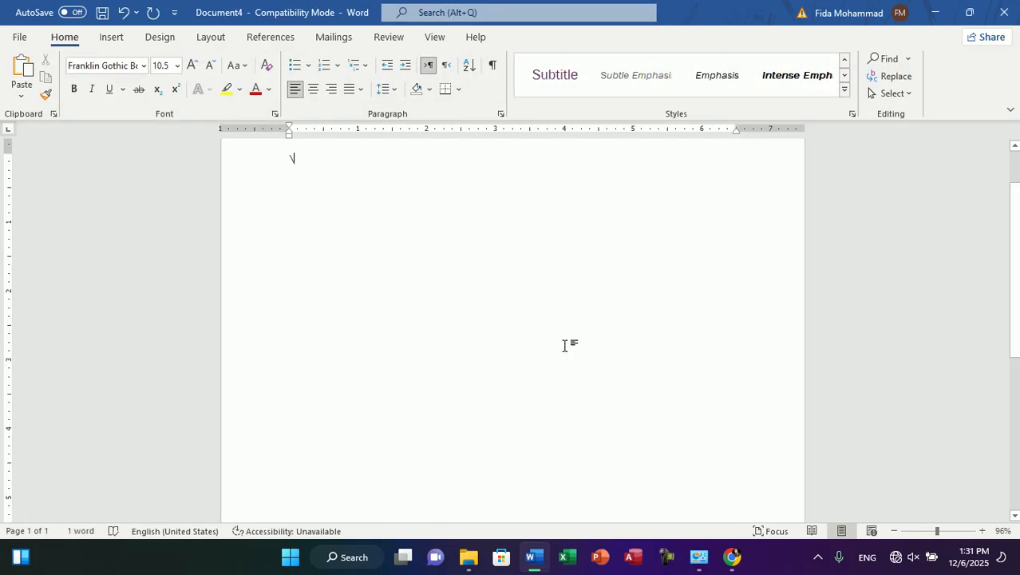
pyautogui.hotkey('alt', 'F4')
pyautogui.press('Right')
pyautogui.press('Return')
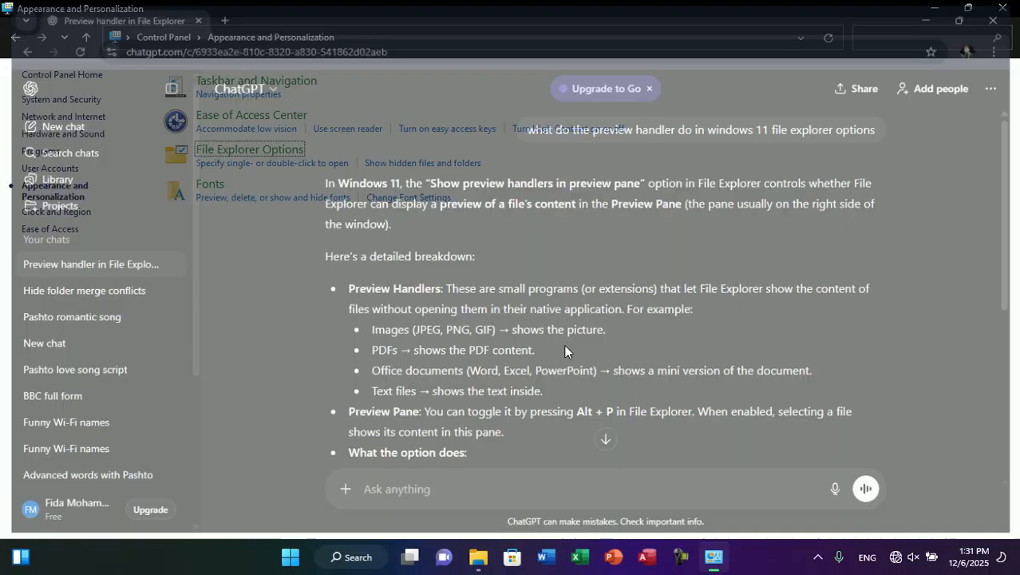
pyautogui.hotkey('alt', 'F4')
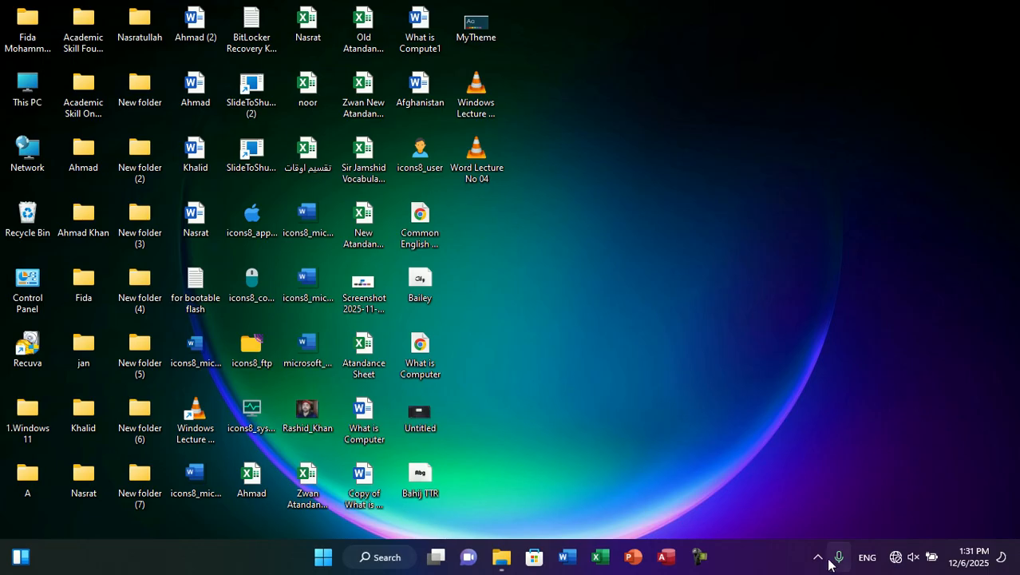